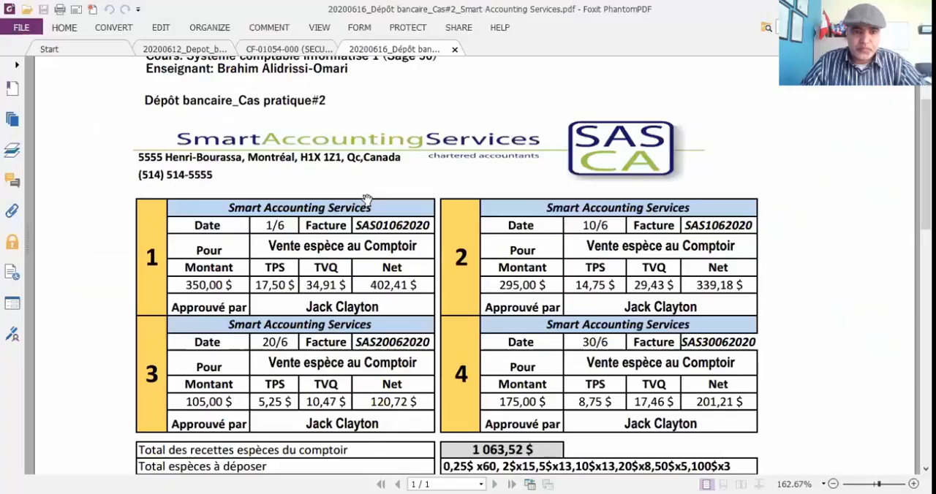
# Review the case document's counter cash sales, customer cheque list, required work and the cash denominations to deposit.
pyautogui.scroll(-3, 422, 196)
pyautogui.scroll(-2, 422, 196)
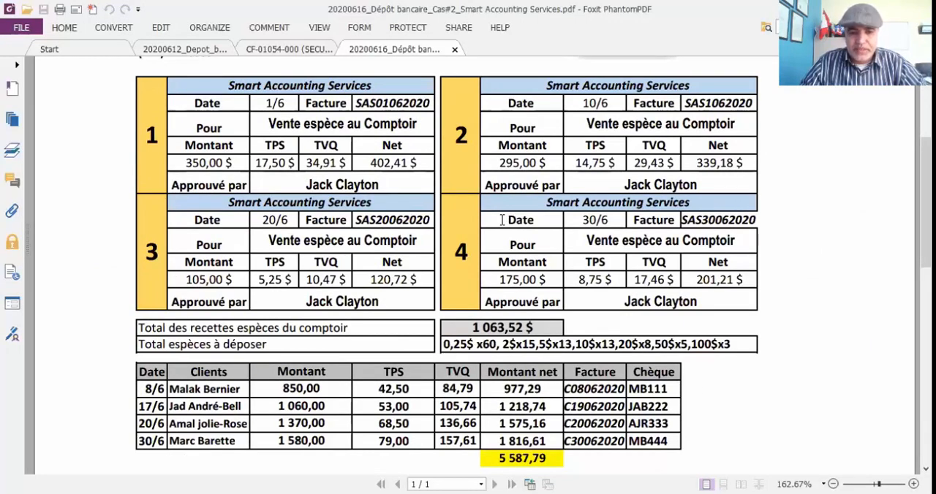
pyautogui.scroll(-3, 502, 220)
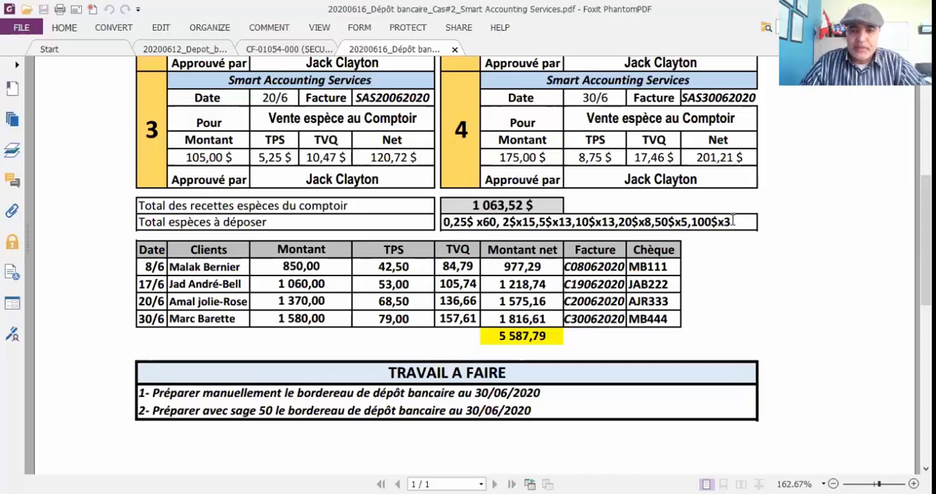
pyautogui.moveTo(730, 223); pyautogui.dragTo(431, 223)
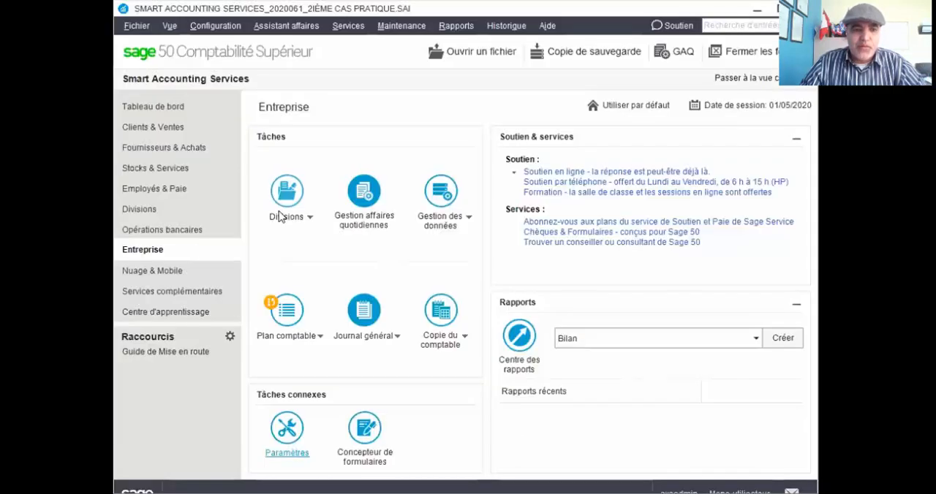
# Switch to Sage 50, view the blank deposit slip form under banking operations, and close it.
pyautogui.click(175, 231)
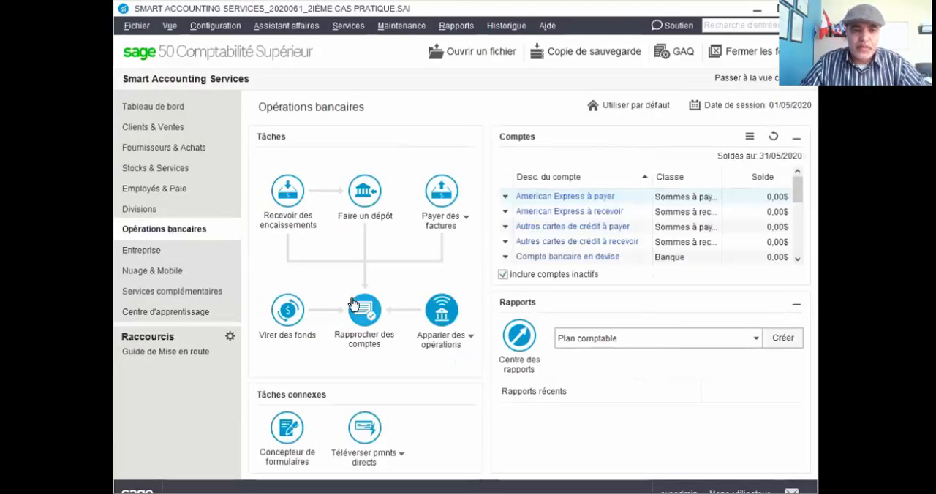
pyautogui.click(368, 218)
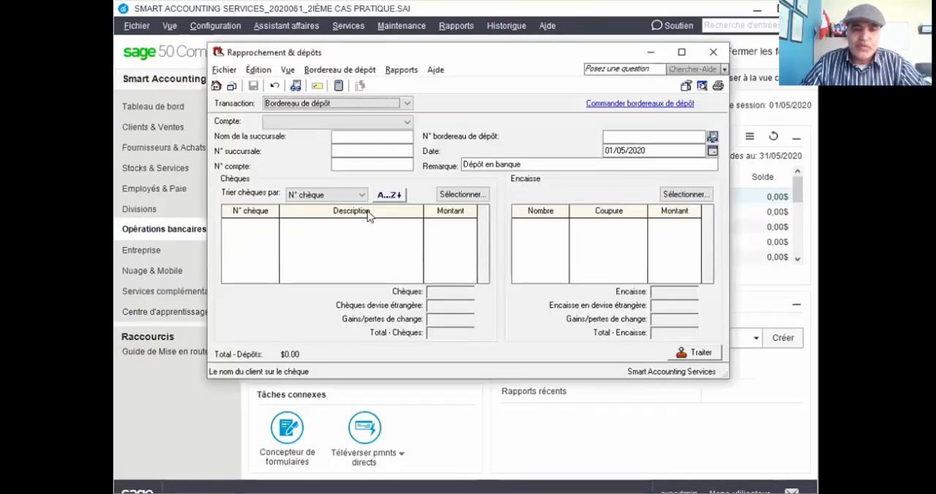
pyautogui.click(716, 53)
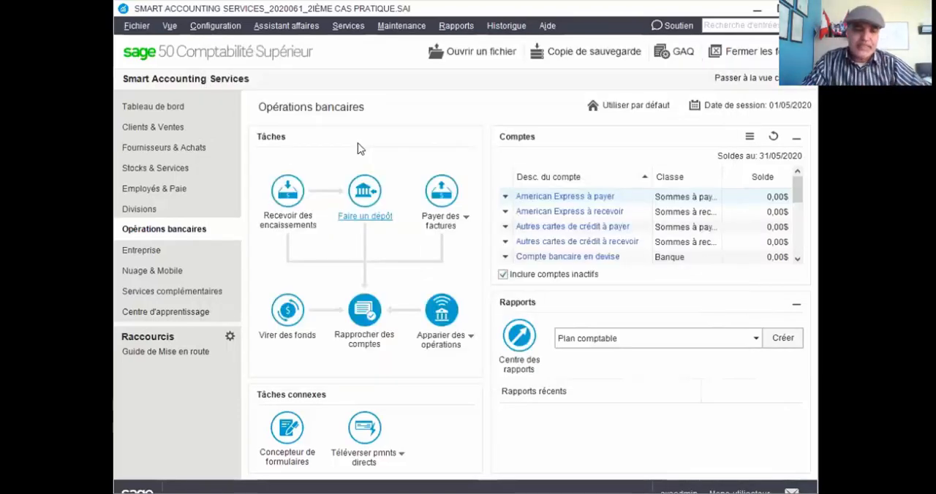
# Create a new sales invoice for the client Ventes au comptoir.
pyautogui.click(186, 129)
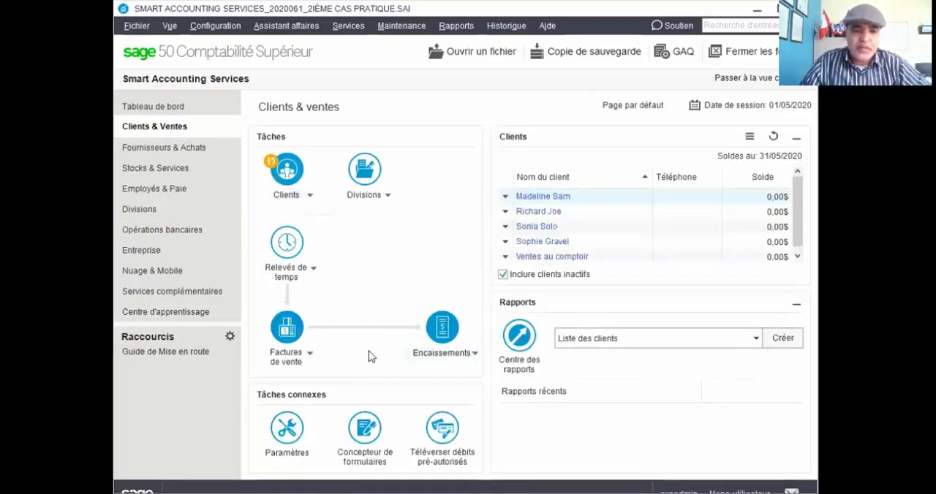
pyautogui.click(310, 355)
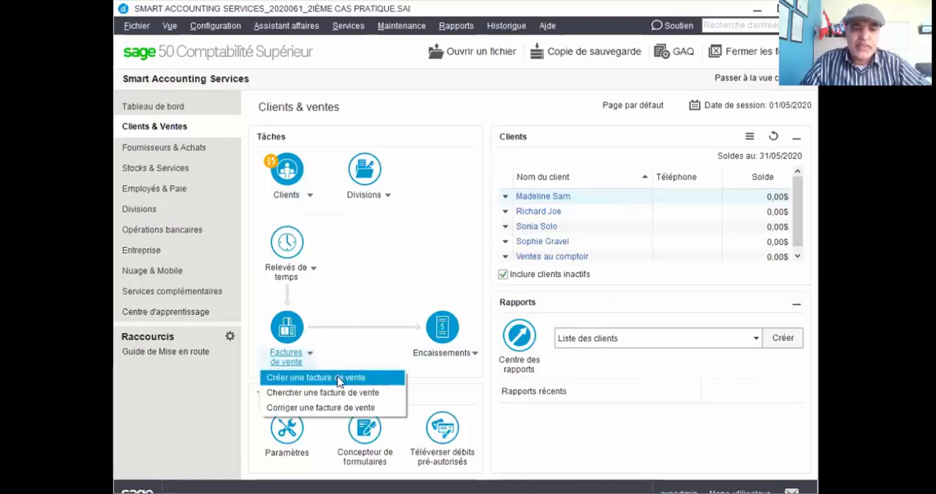
pyautogui.click(339, 380)
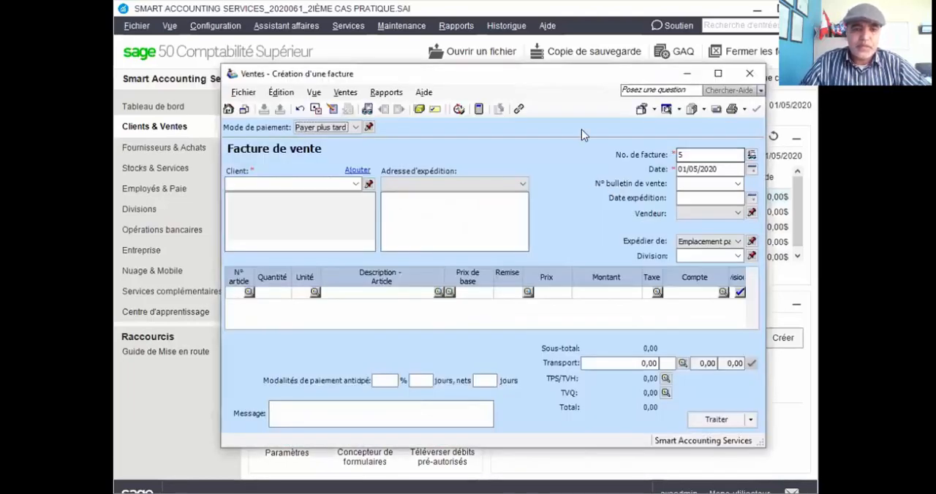
pyautogui.click(354, 184)
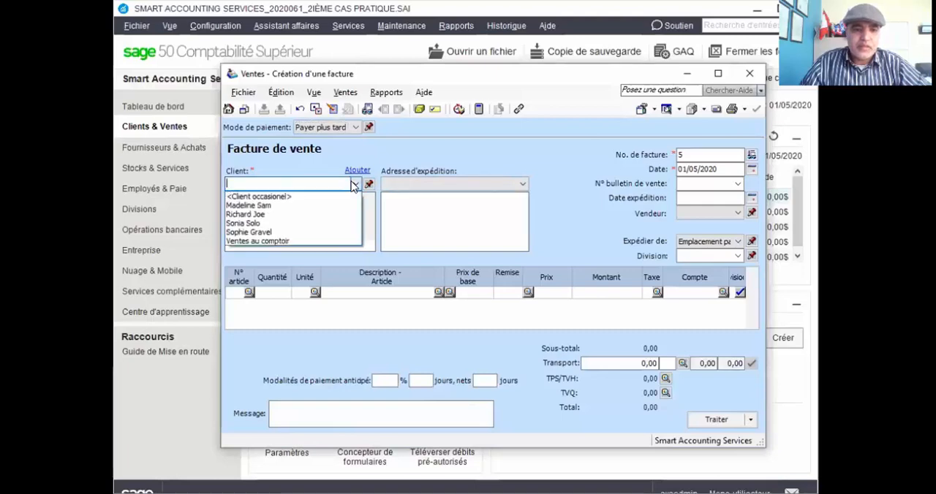
pyautogui.click(280, 243)
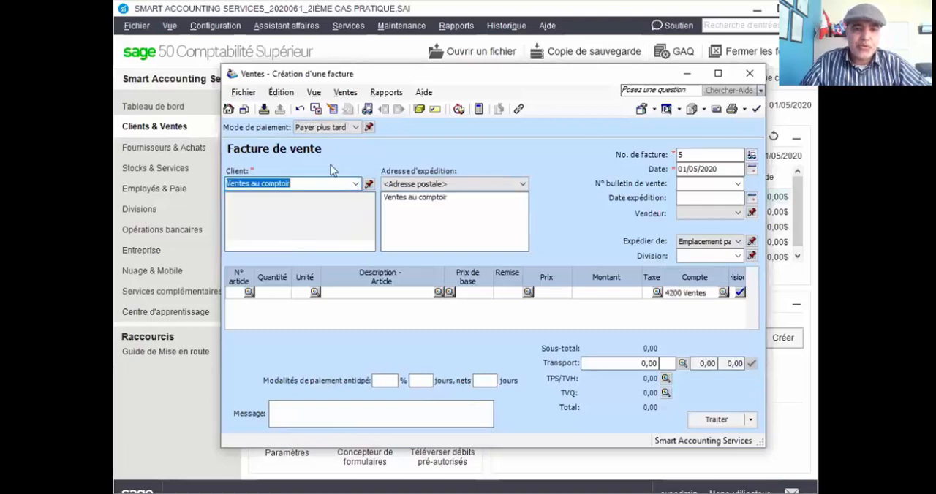
# Set the invoice's payment method to Comptant and retain that method for the following invoices.
pyautogui.click(356, 127)
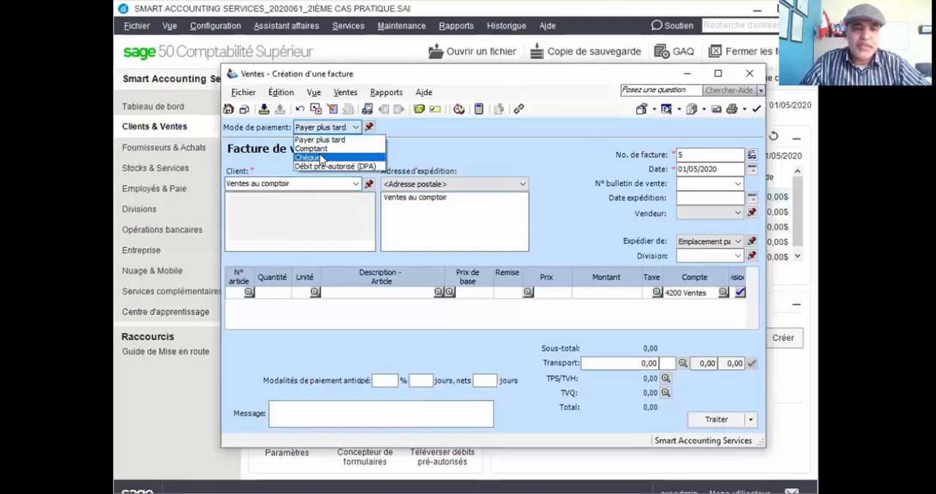
pyautogui.click(322, 150)
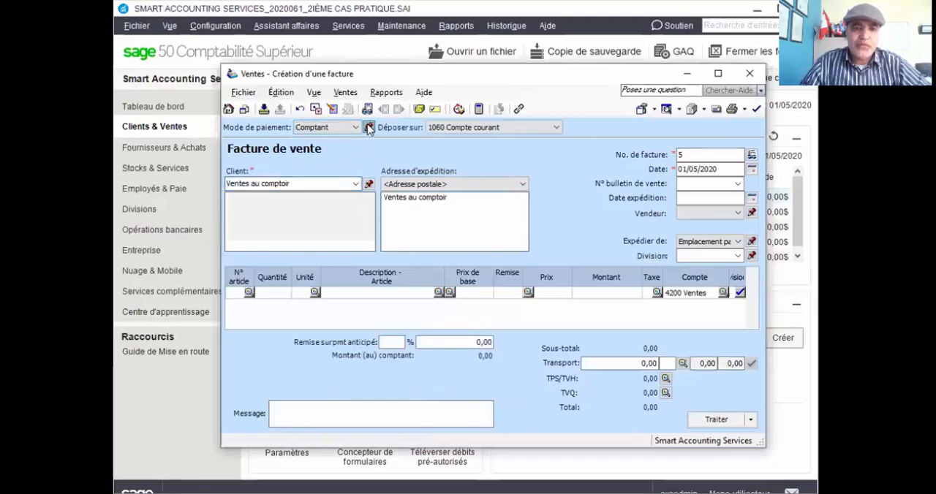
pyautogui.click(369, 127)
# Set the sales invoice date to 01/06/2020.
pyautogui.click(687, 154)
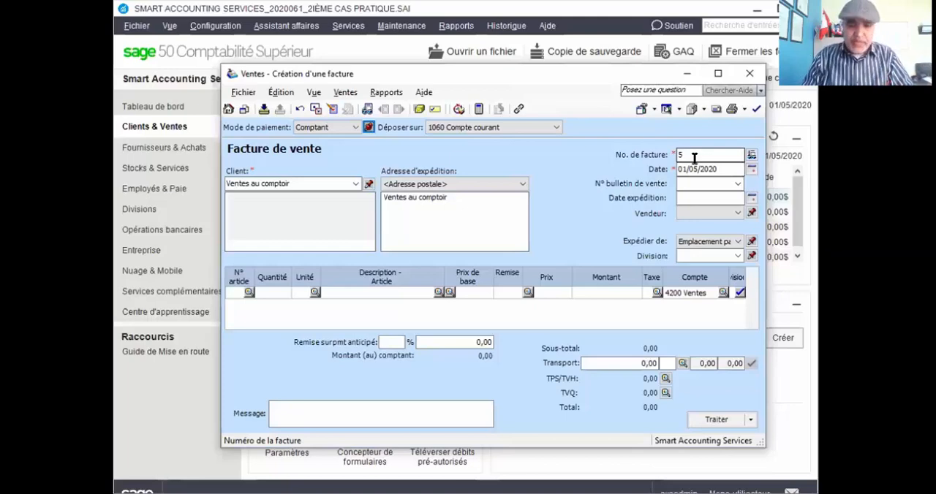
pyautogui.click(751, 169)
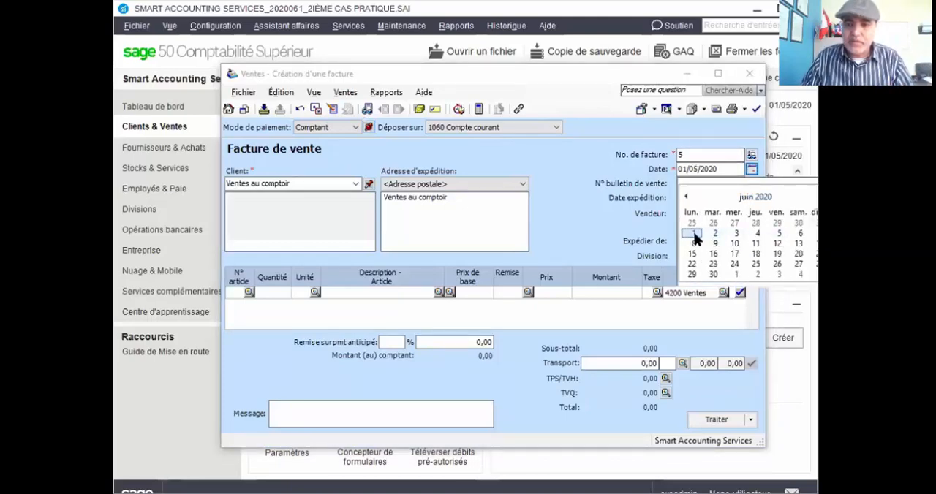
pyautogui.click(692, 233)
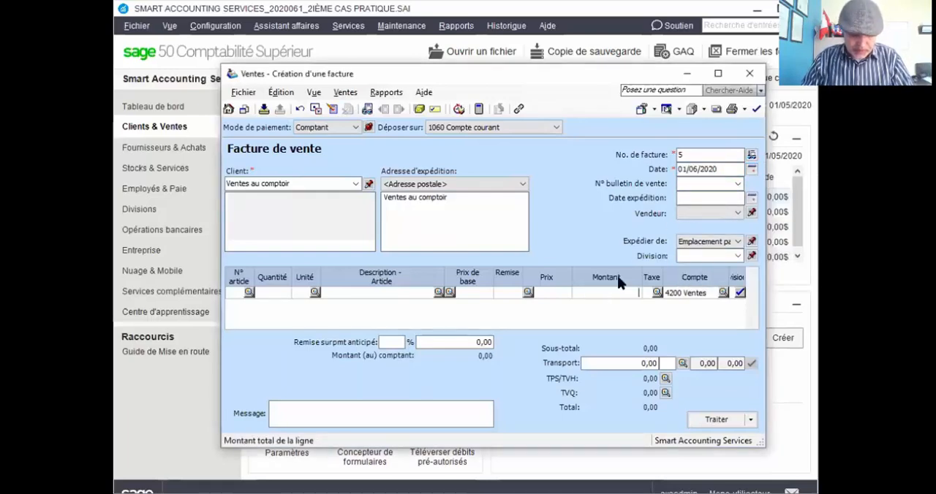
# Enter an invoice line amount of 350,00 with tax code GQ (TPS 5%, TVQ 9.975%).
pyautogui.write('350')
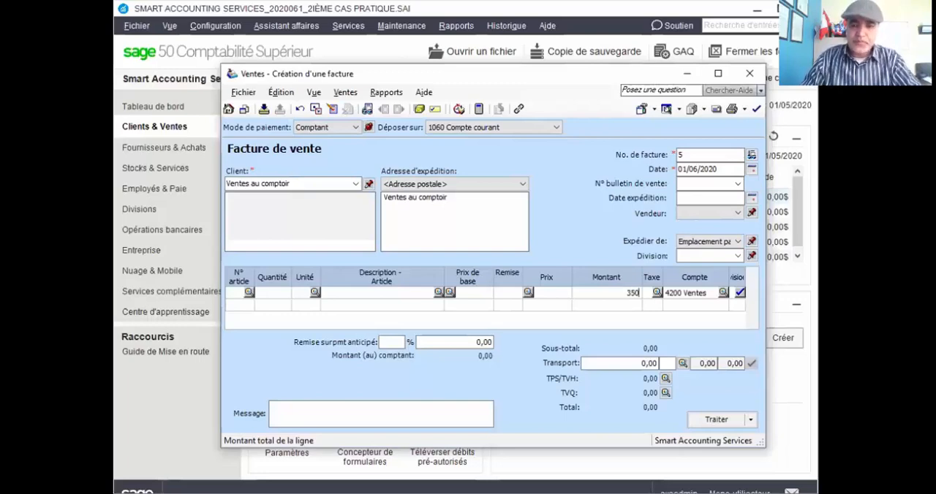
pyautogui.press('Tab')
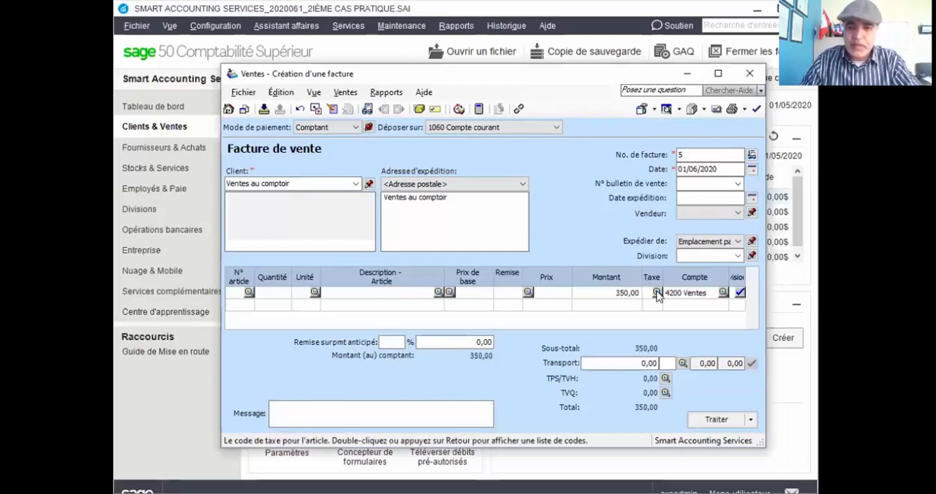
pyautogui.click(657, 293)
pyautogui.click(466, 223)
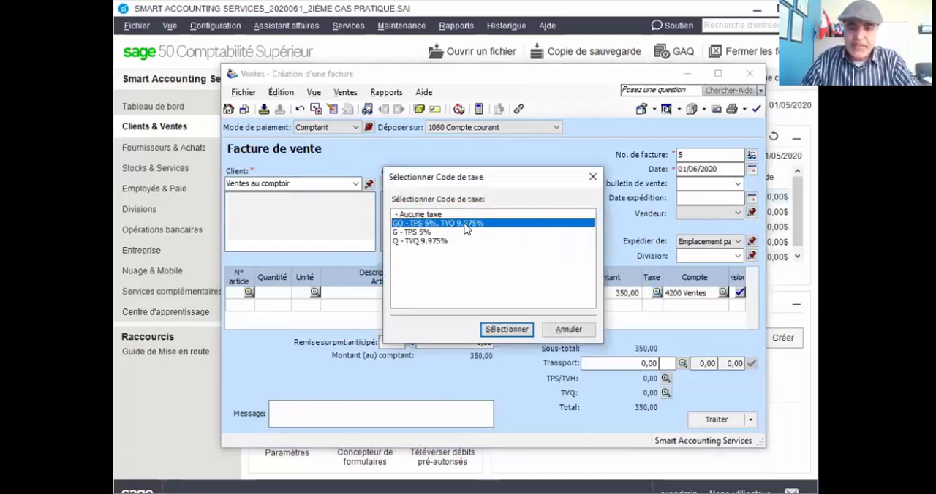
pyautogui.doubleClick(466, 224)
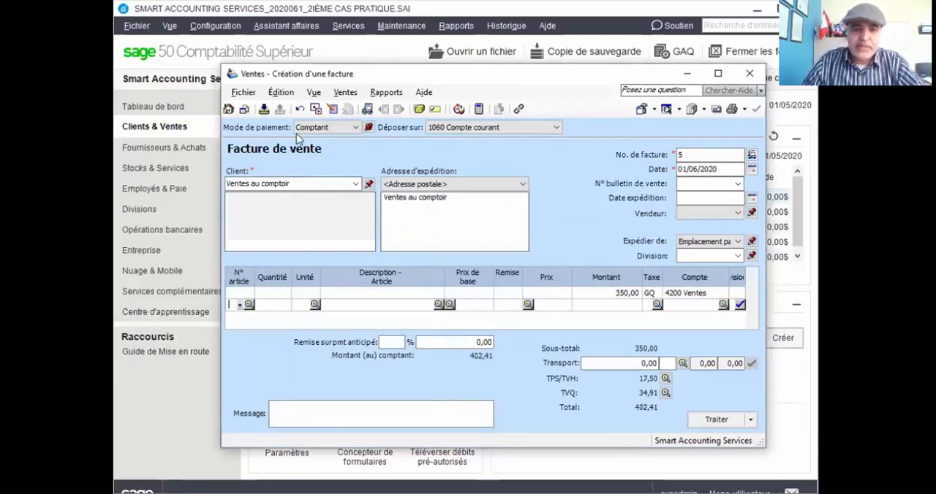
# Process the 350,00 cash sale invoice, accepting its date beyond the session date.
pyautogui.click(710, 419)
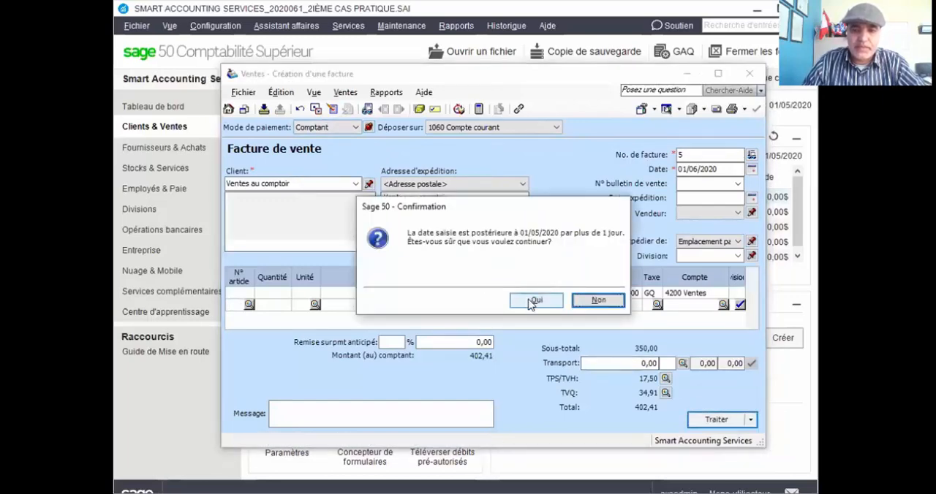
pyautogui.click(534, 301)
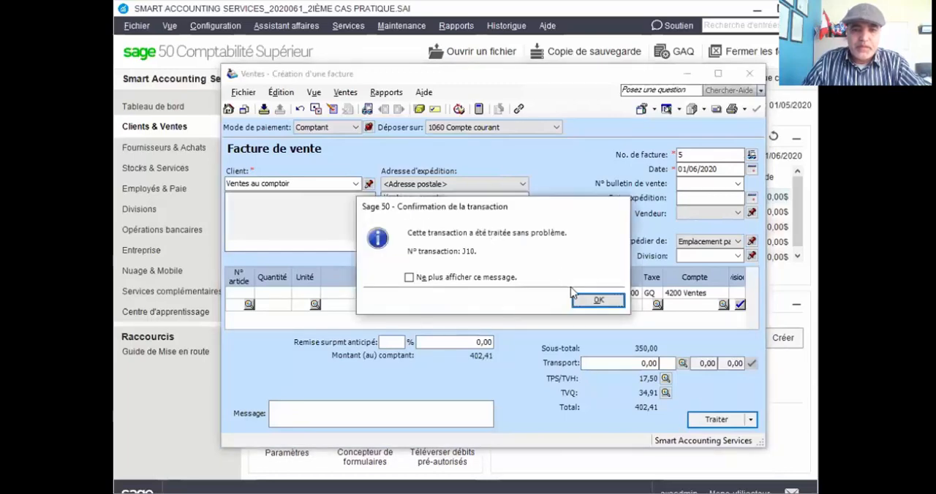
pyautogui.click(596, 299)
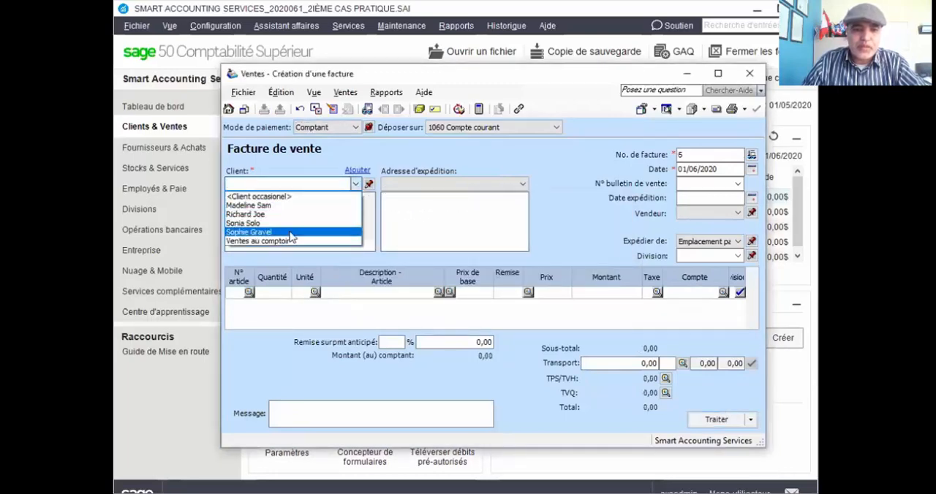
# Assign the next invoice to Ventes au comptoir, retained as the recurring client, and date it 10/06/2020.
pyautogui.click(287, 242)
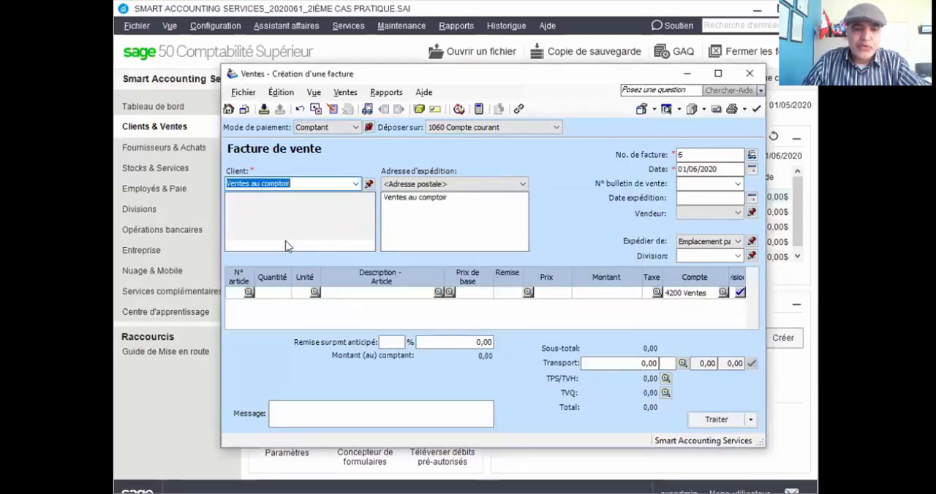
pyautogui.click(369, 185)
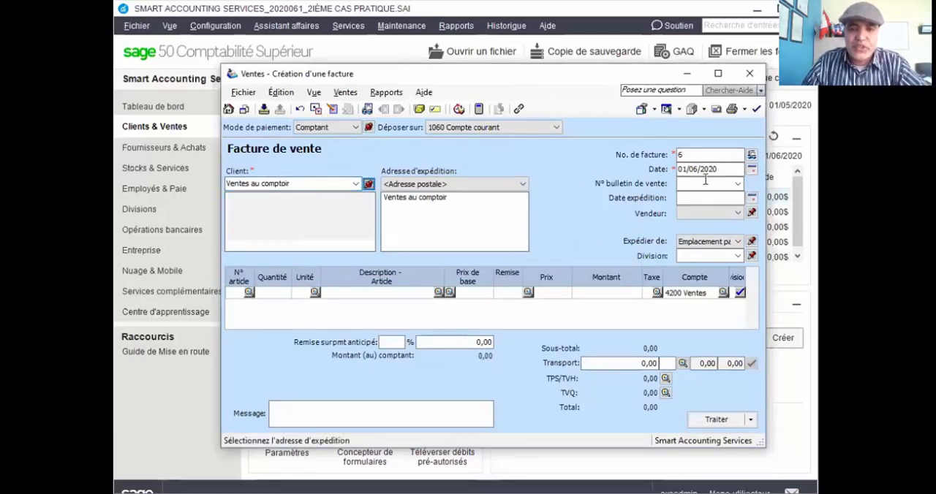
pyautogui.click(683, 169)
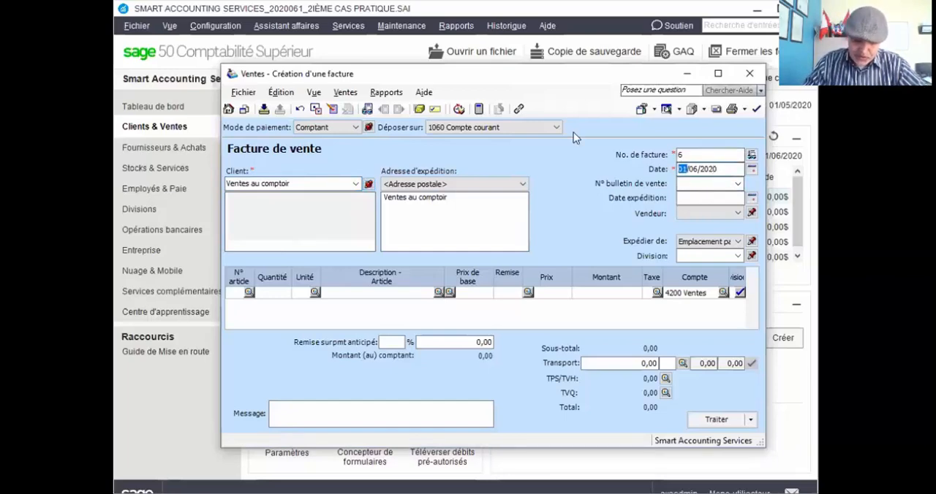
pyautogui.write('10')
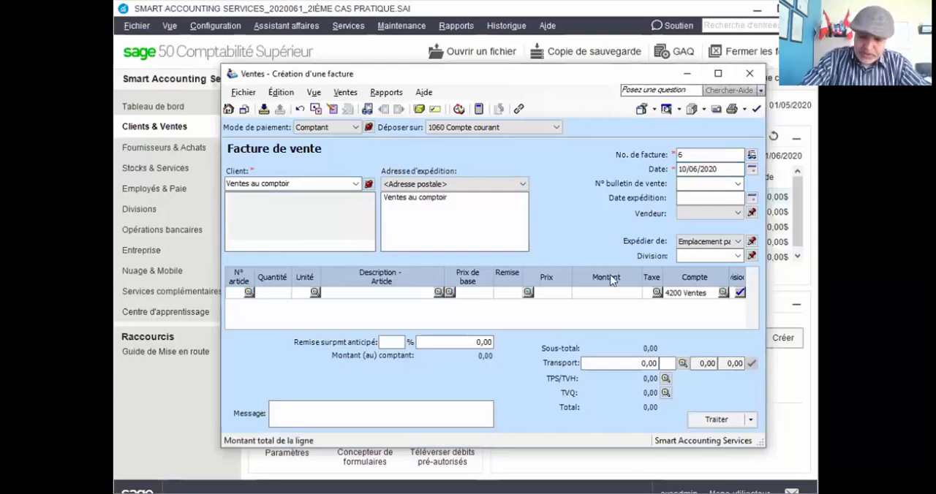
pyautogui.write('295')
# Enter a line amount of 295,00 on the second invoice with tax code GQ (TPS 5%, TVQ 9.975%).
pyautogui.press('Tab')
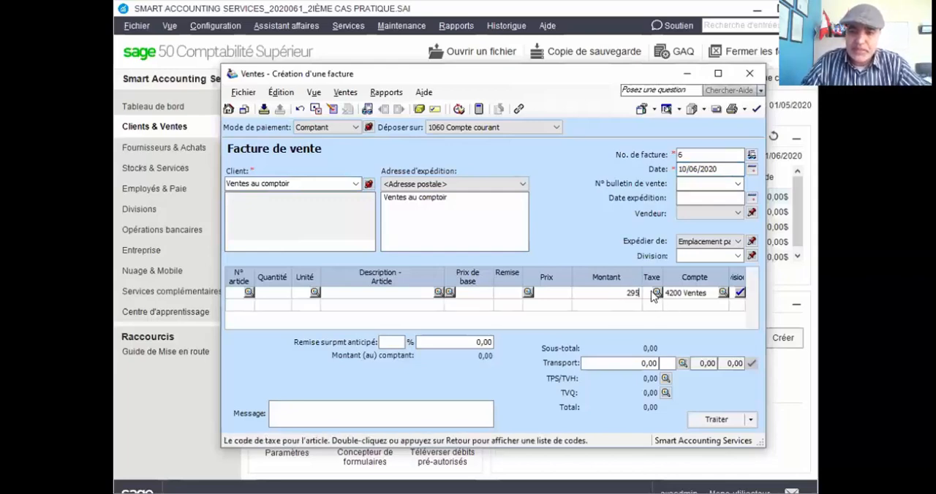
pyautogui.press('Return')
pyautogui.click(460, 223)
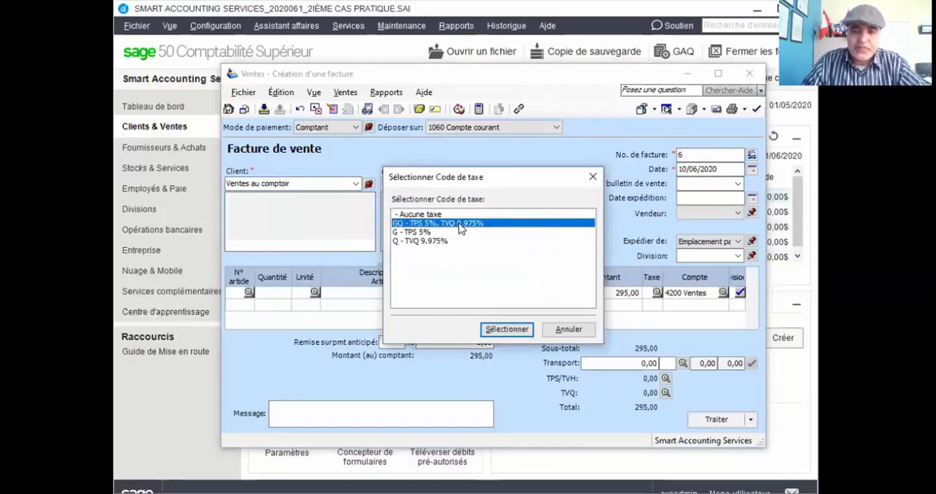
pyautogui.doubleClick(460, 223)
pyautogui.press('Tab')
pyautogui.press('Tab')
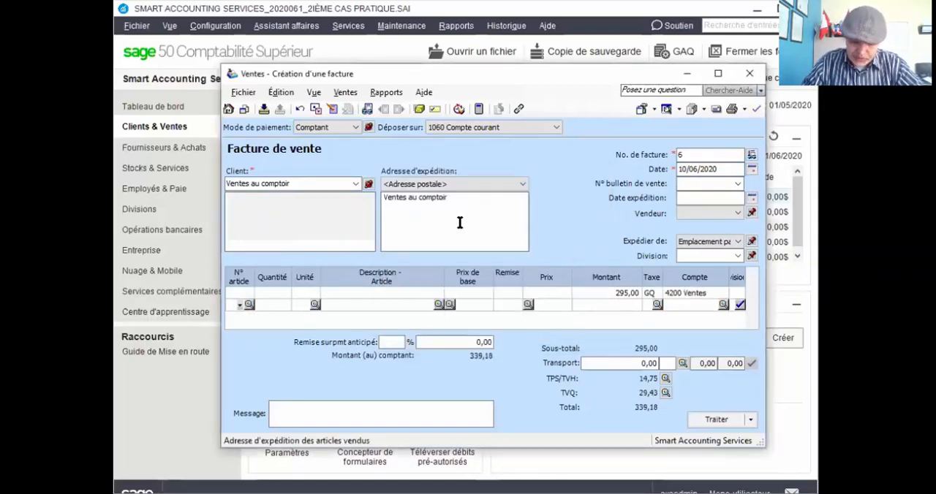
# Switch the 295,00 invoice's deposit account to 1020 Trans. au comptant à déposer and process it, accepting its date beyond the session date.
pyautogui.click(716, 421)
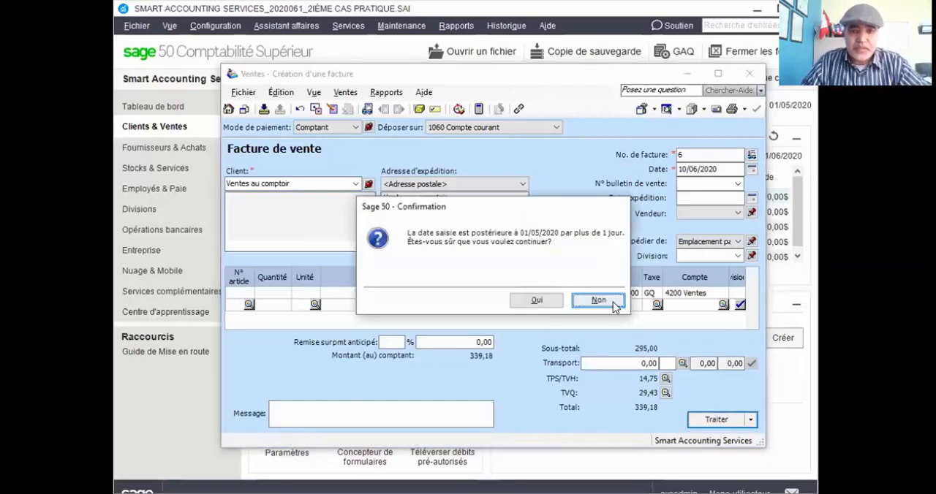
pyautogui.click(596, 301)
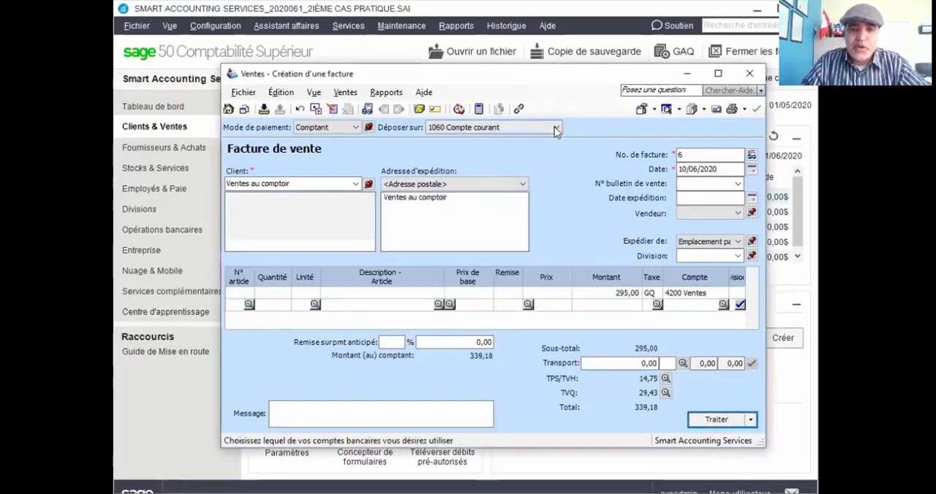
pyautogui.click(555, 128)
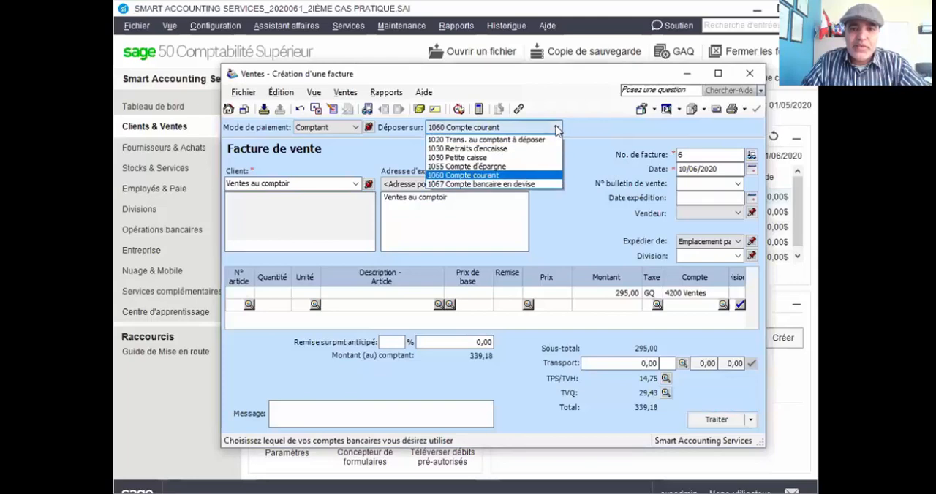
pyautogui.click(490, 140)
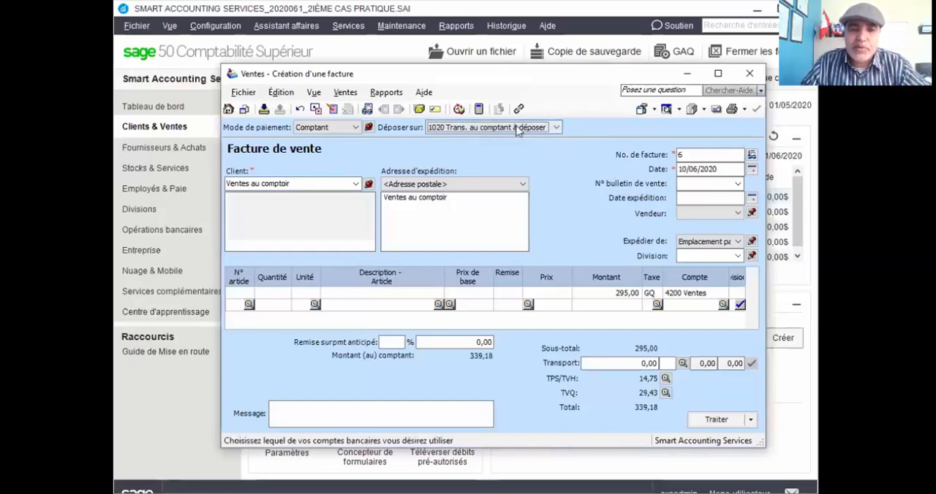
pyautogui.click(718, 421)
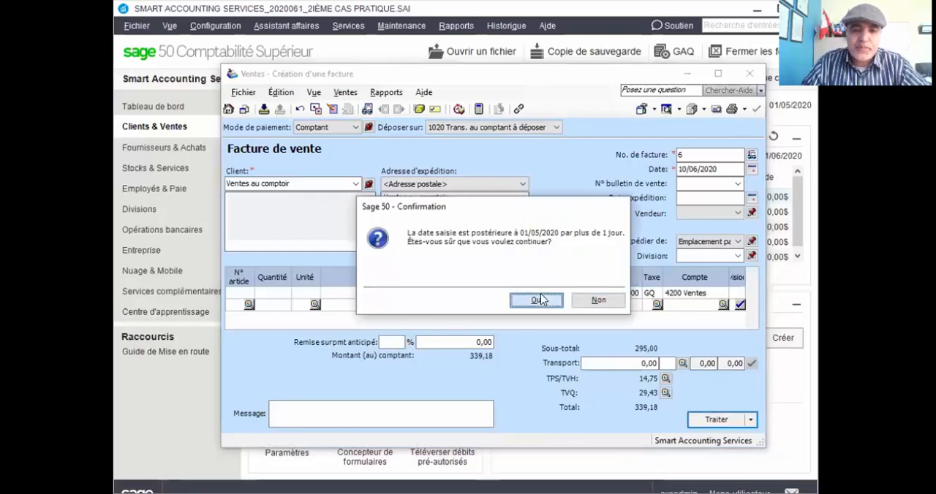
pyautogui.click(540, 299)
pyautogui.click(597, 300)
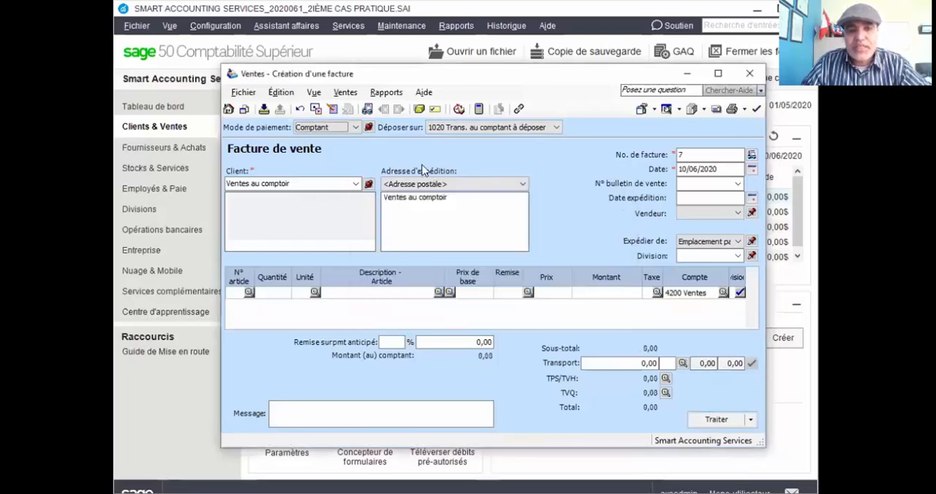
# Look up sales invoices for all clients up to 10/06/2020 and open the Ventes au comptoir invoice dated 01/06/2020.
pyautogui.click(368, 109)
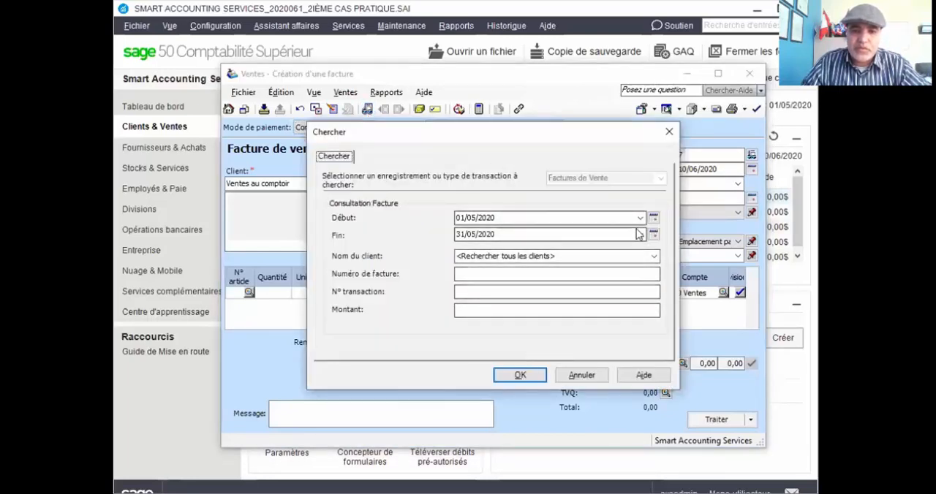
pyautogui.click(639, 234)
pyautogui.click(535, 257)
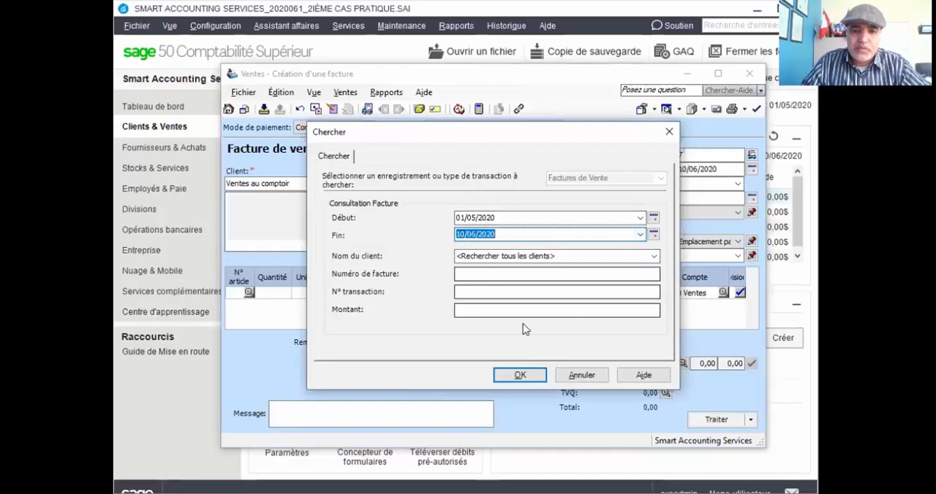
pyautogui.click(519, 376)
pyautogui.click(476, 239)
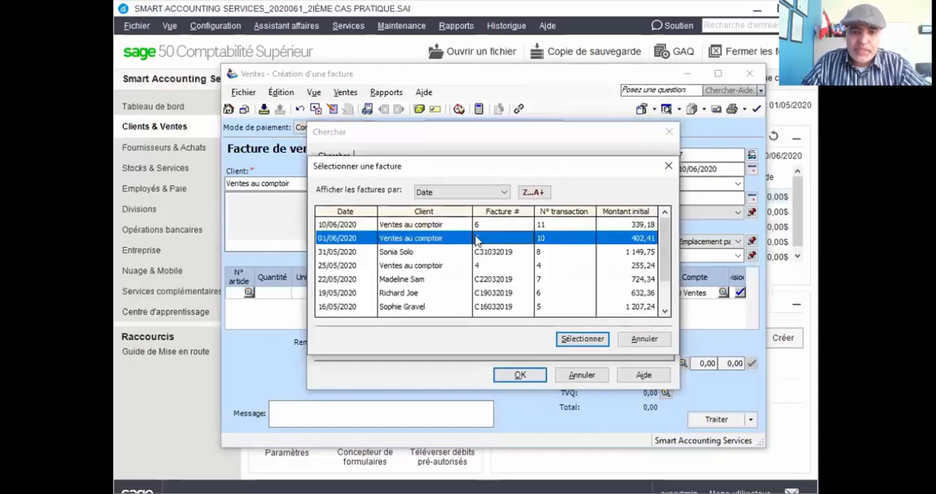
pyautogui.doubleClick(476, 240)
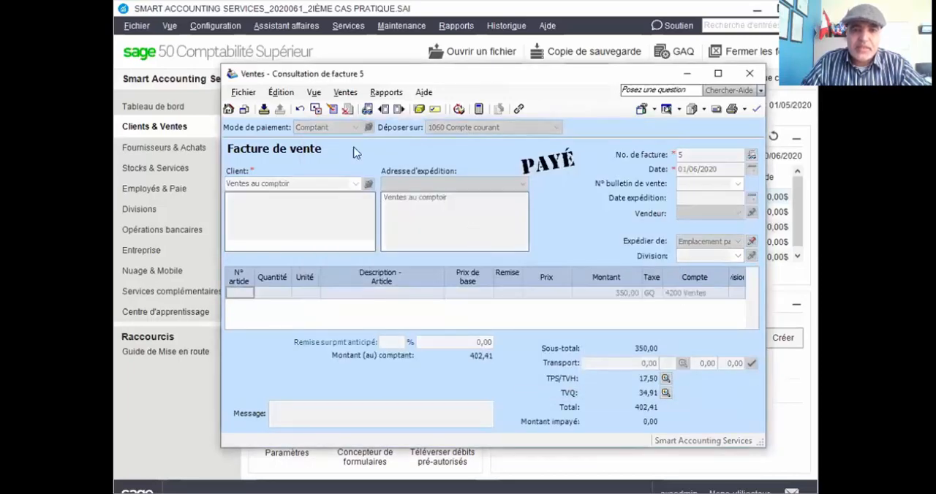
# Correct the opened invoice to deposit into 1020 Trans. au comptant à déposer and process the correction, accepting its date.
pyautogui.click(331, 108)
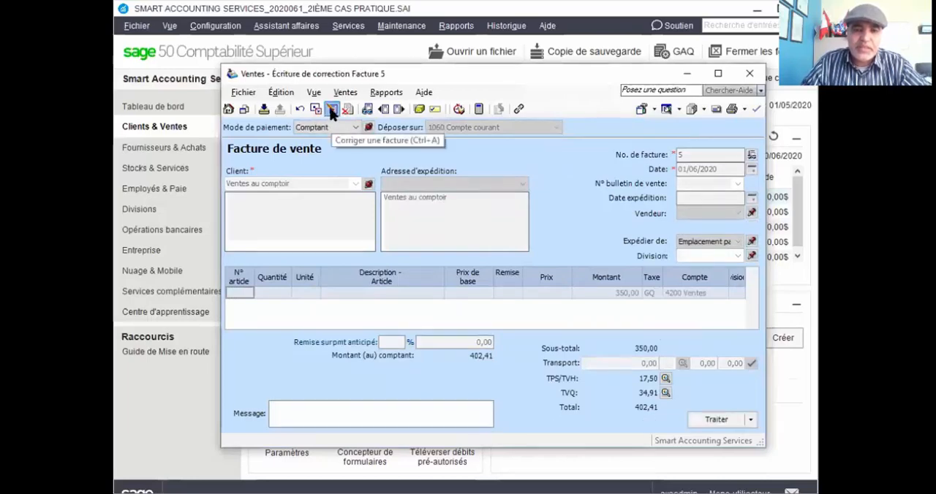
pyautogui.click(558, 127)
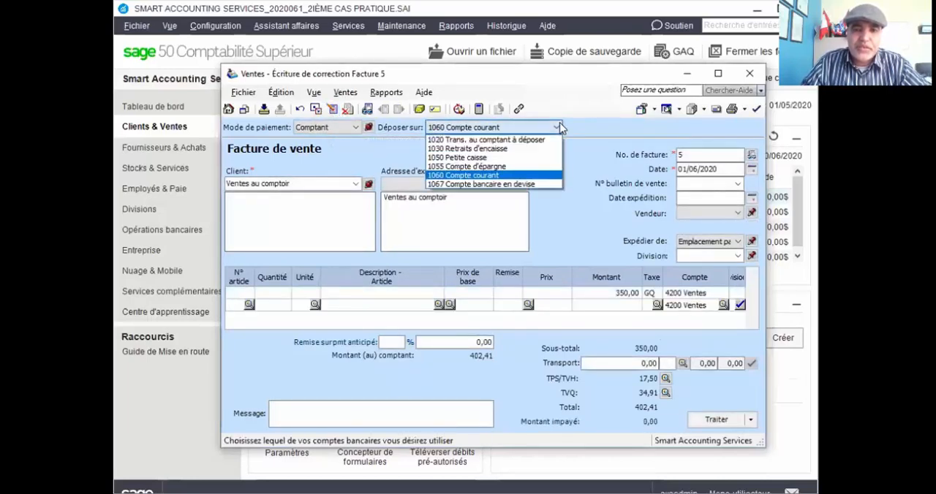
pyautogui.click(522, 145)
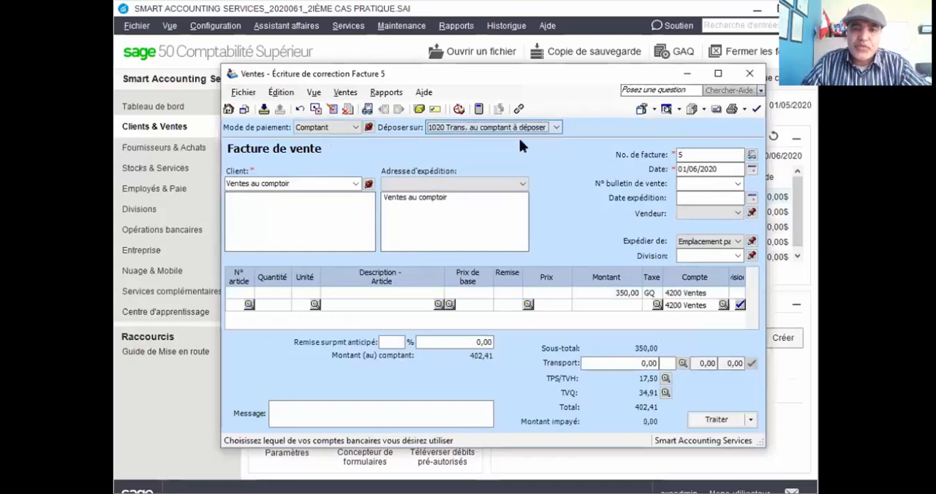
pyautogui.click(696, 419)
pyautogui.click(537, 302)
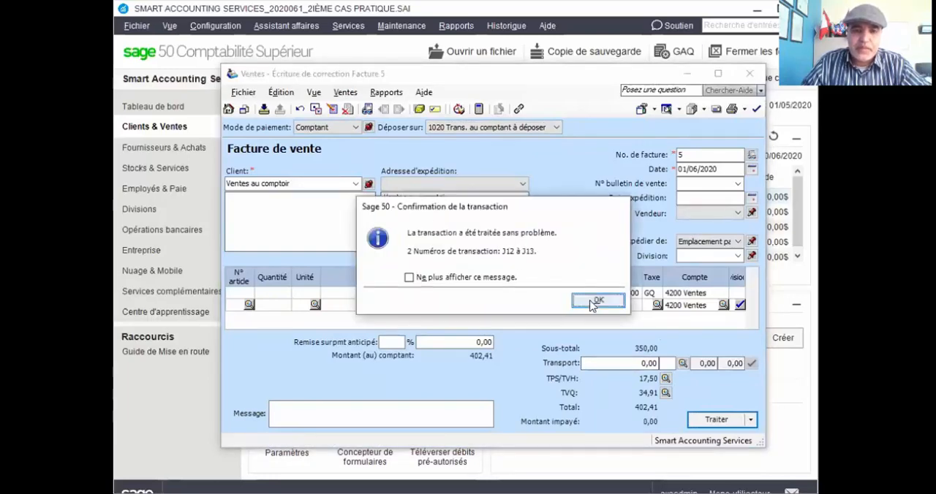
pyautogui.click(598, 300)
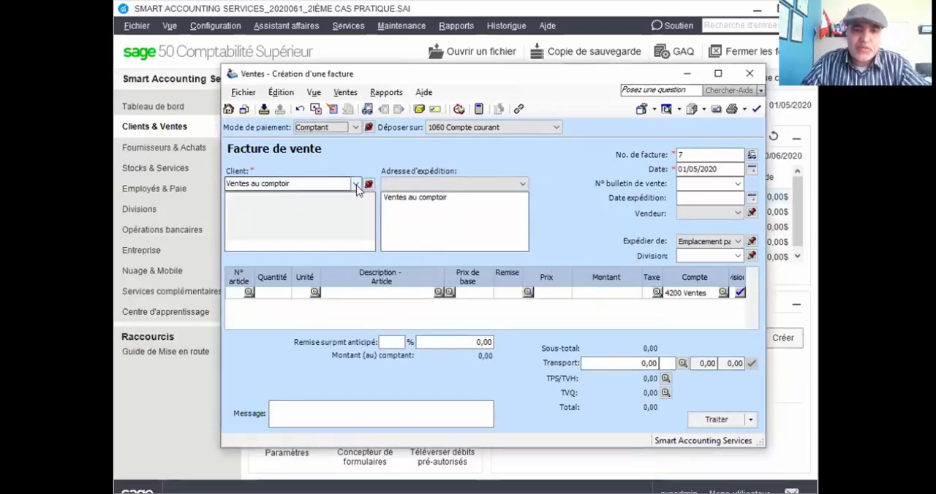
# Set the new Ventes au comptoir invoice to deposit into 1020 Trans. au comptant à déposer and date it 20/06/2020.
pyautogui.click(540, 129)
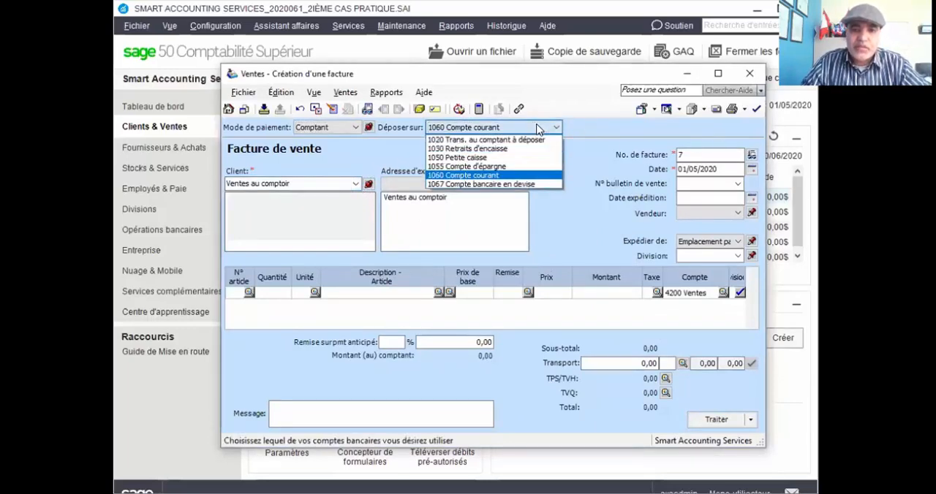
pyautogui.click(522, 139)
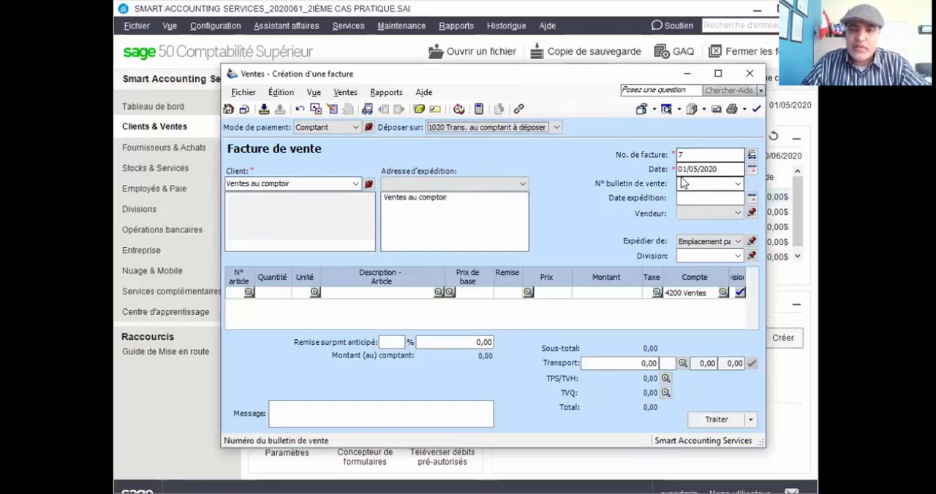
pyautogui.click(751, 169)
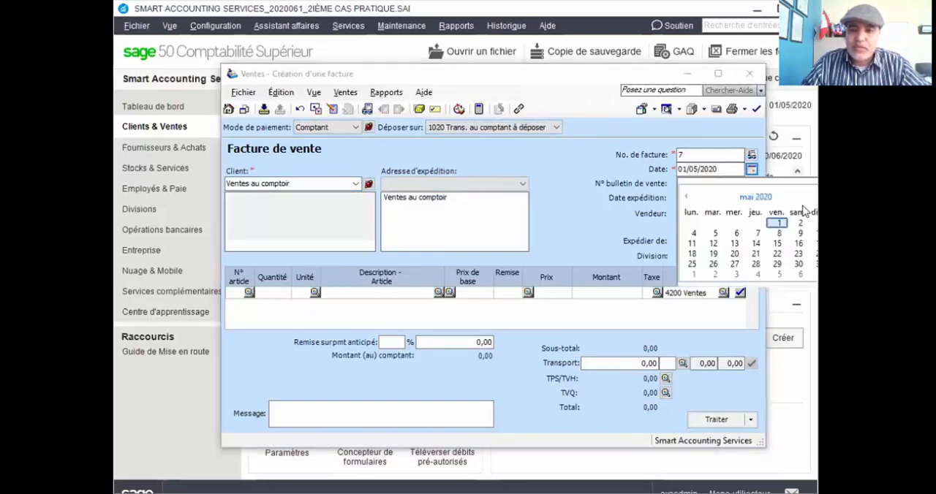
pyautogui.click(824, 197)
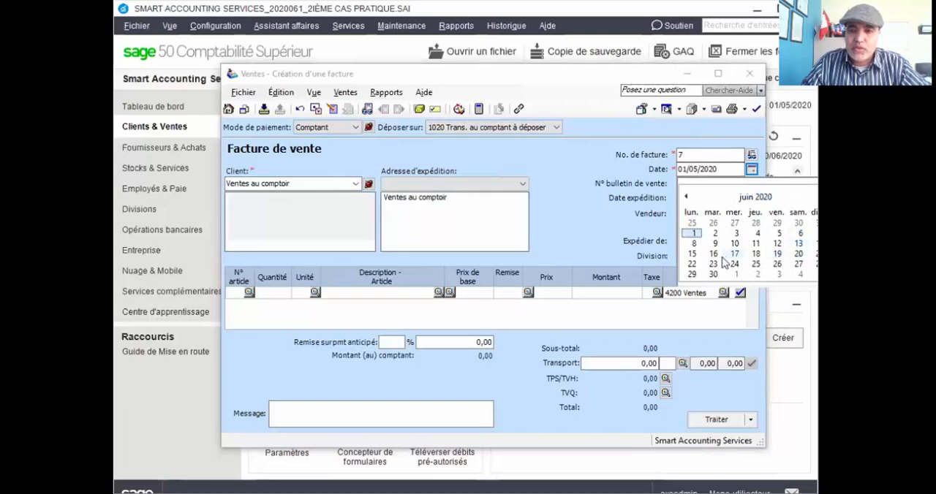
pyautogui.click(798, 255)
# Enter a line amount of 105,00 with tax code GQ on the 20/06/2020 invoice.
pyautogui.click(623, 291)
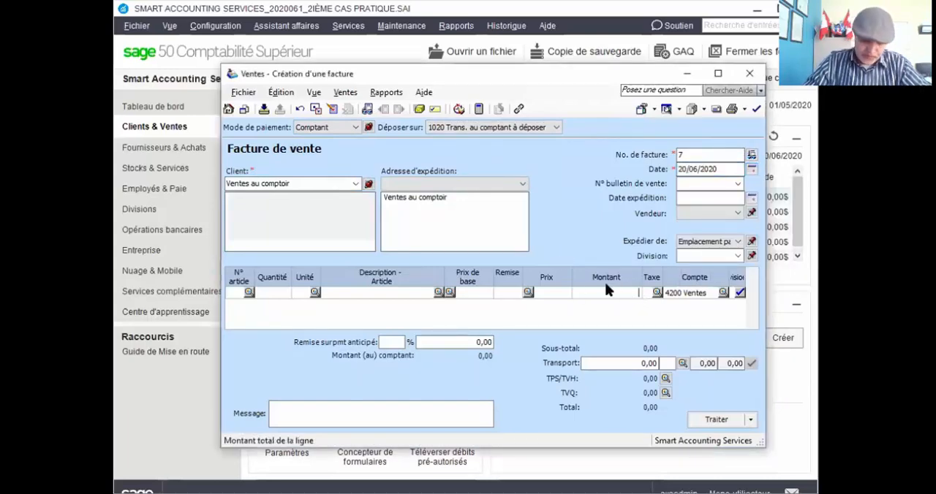
pyautogui.write('105')
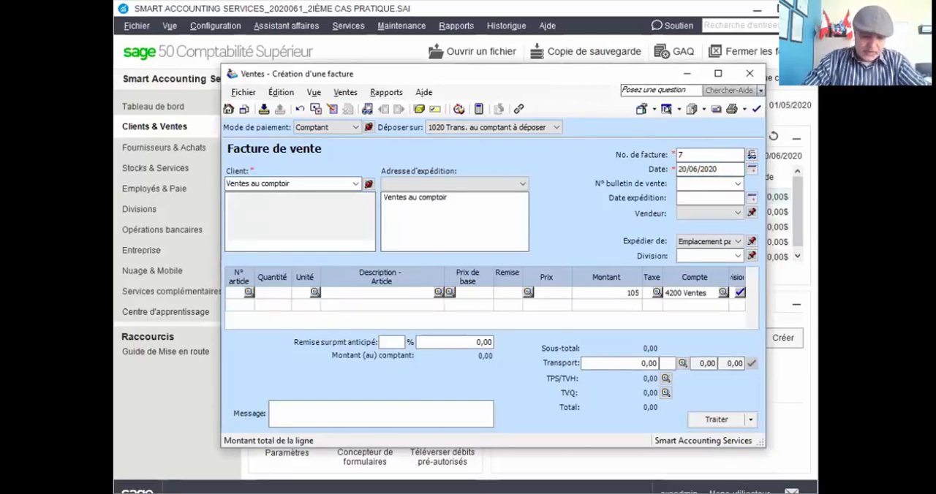
pyautogui.press('Tab')
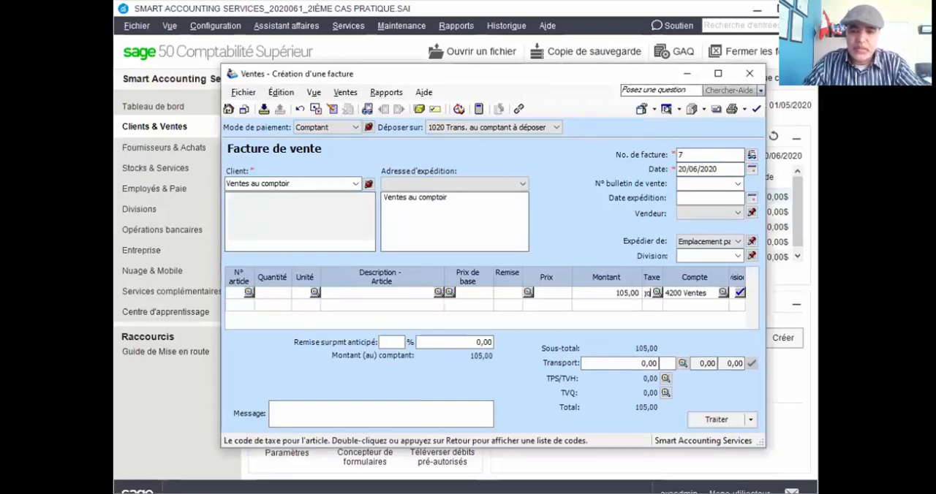
pyautogui.write('GQ')
pyautogui.press('Tab')
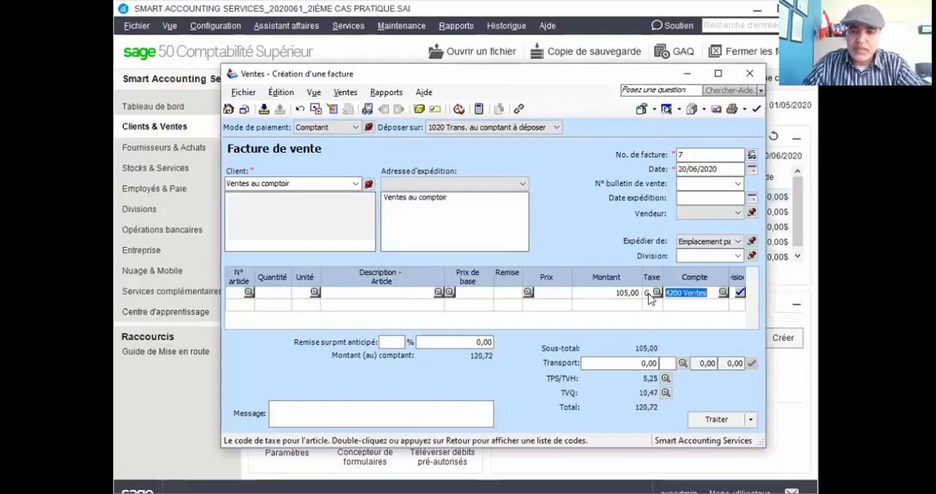
# Process the 105,00 cash sale invoice, accepting its date beyond the session date.
pyautogui.click(712, 422)
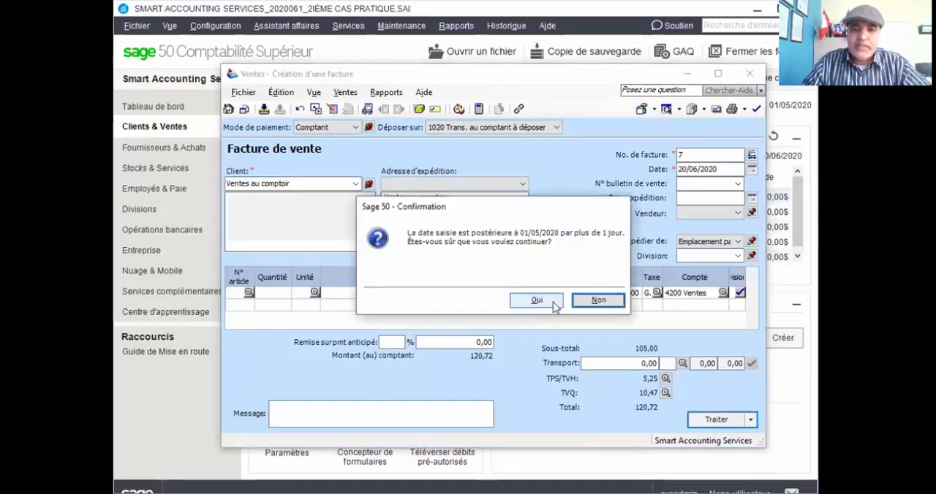
pyautogui.click(537, 301)
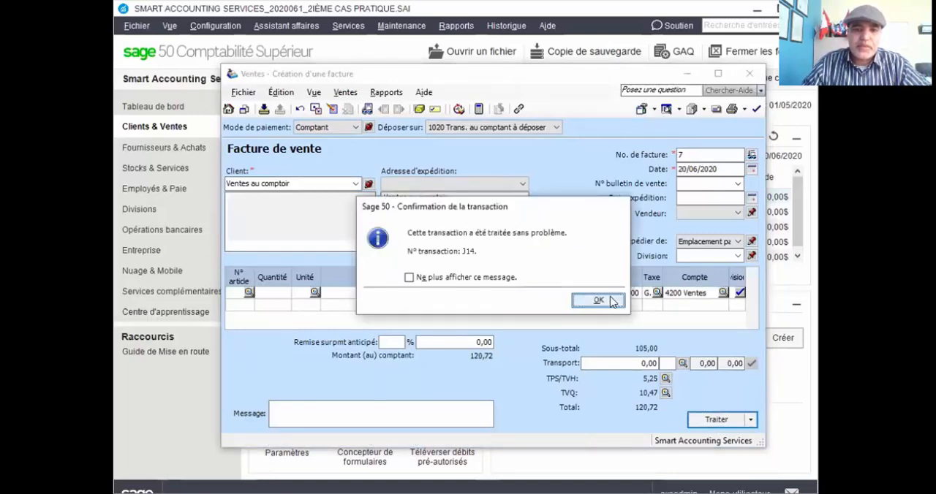
pyautogui.click(598, 300)
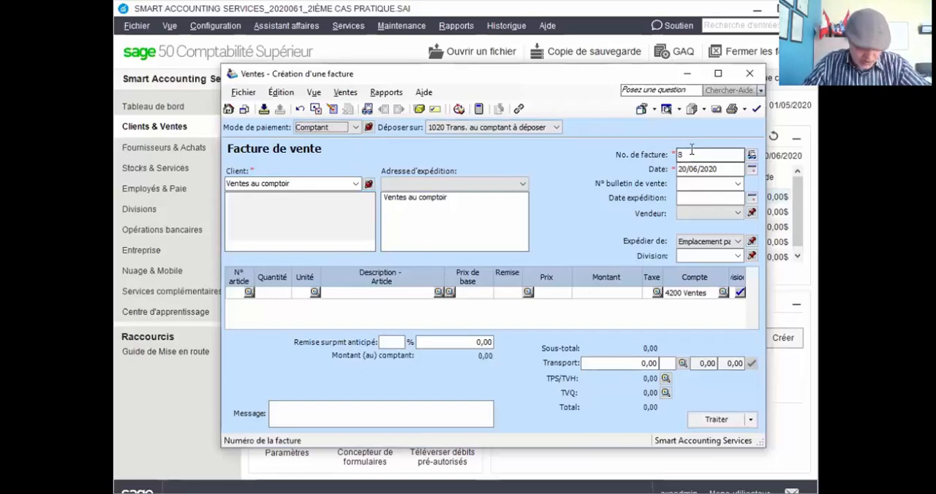
# Date the next Ventes au comptoir invoice 30/06/2020 and enter a line amount of 175,00 with tax code GQ.
pyautogui.click(673, 169)
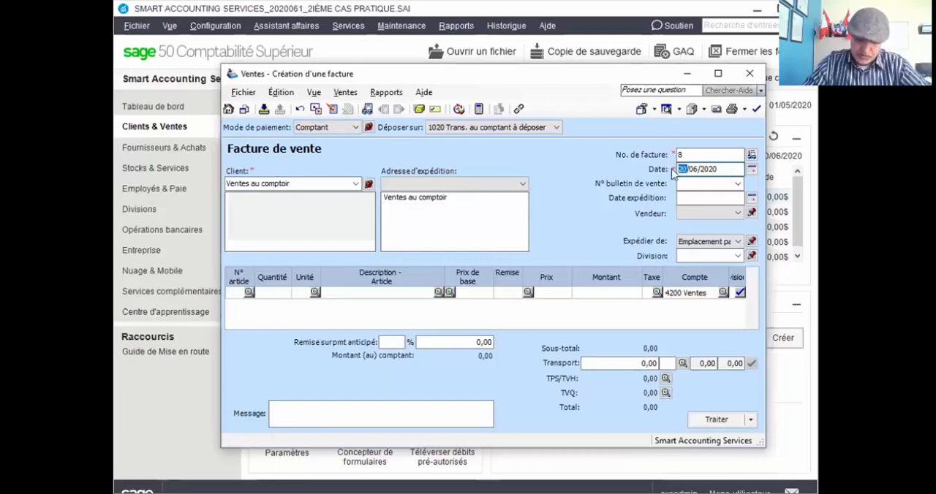
pyautogui.write('30')
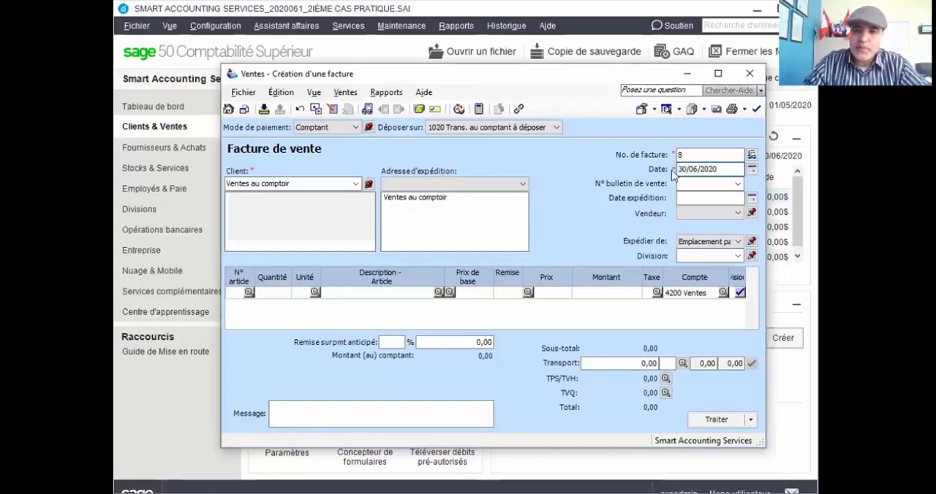
pyautogui.click(606, 292)
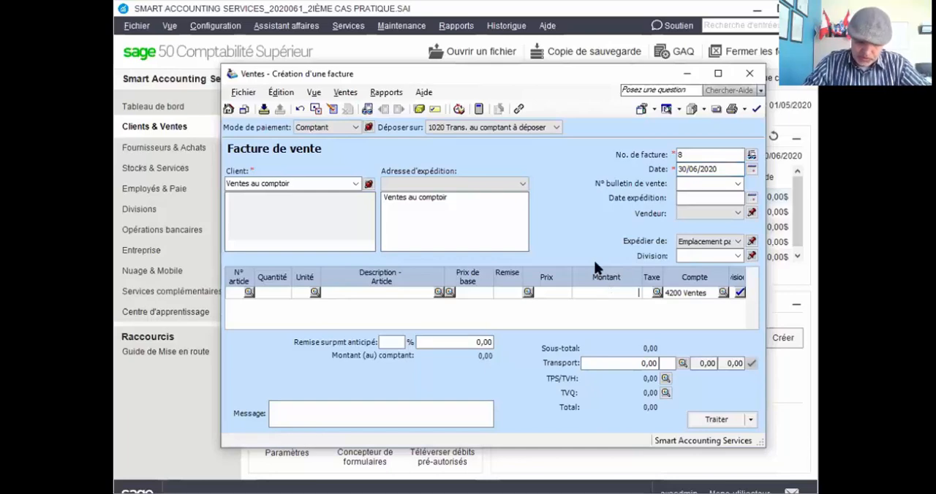
pyautogui.write('175')
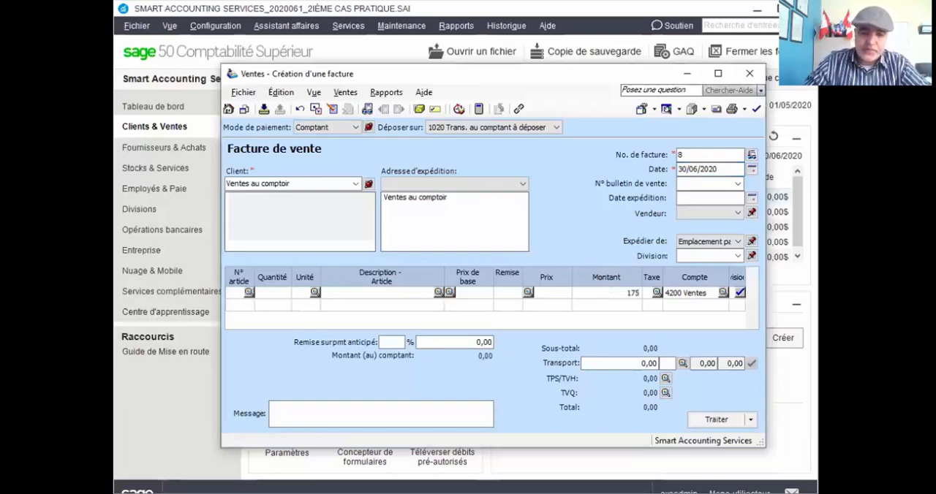
pyautogui.press('Tab')
pyautogui.write('g')
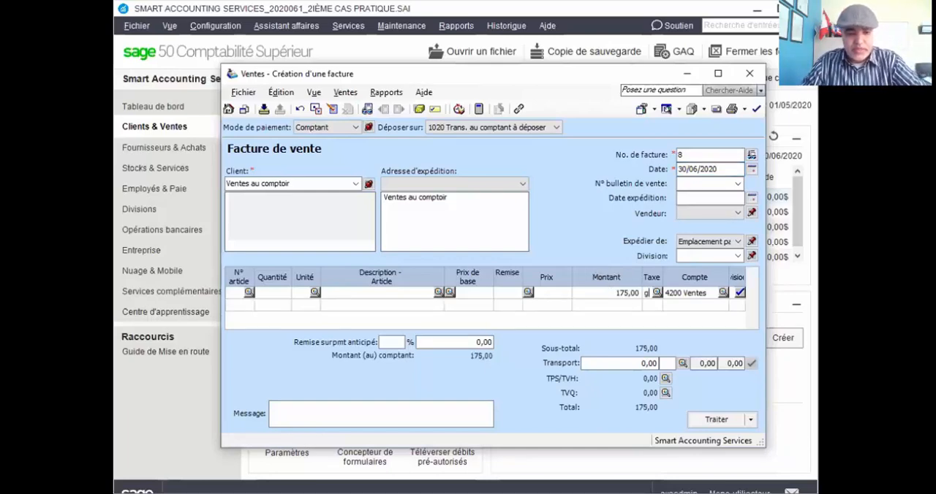
pyautogui.press('Tab')
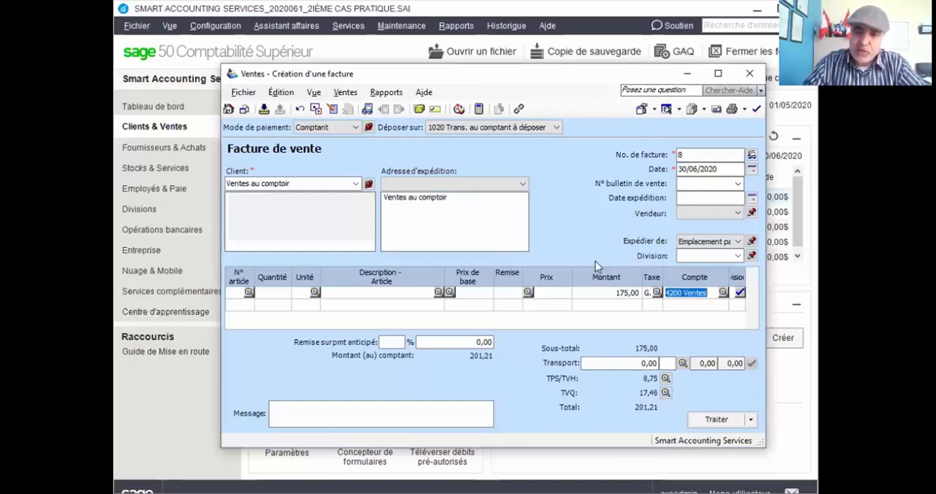
# Process the 175,00 cash sale invoice, accepting its date beyond the session date, and close the sales invoice window.
pyautogui.click(709, 422)
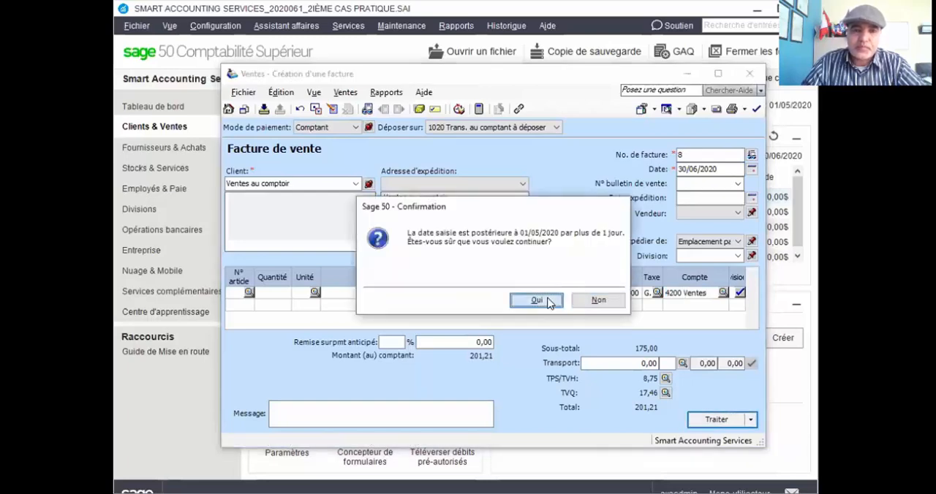
pyautogui.click(537, 301)
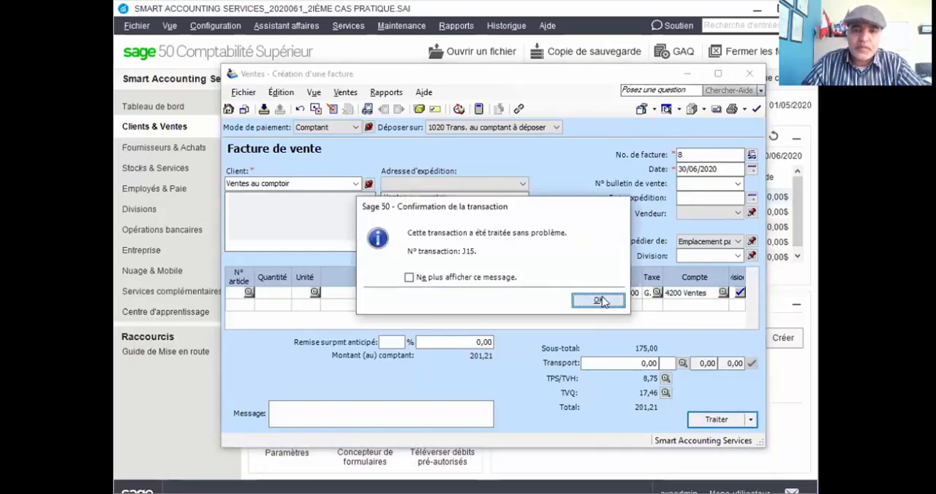
pyautogui.click(604, 302)
pyautogui.click(748, 76)
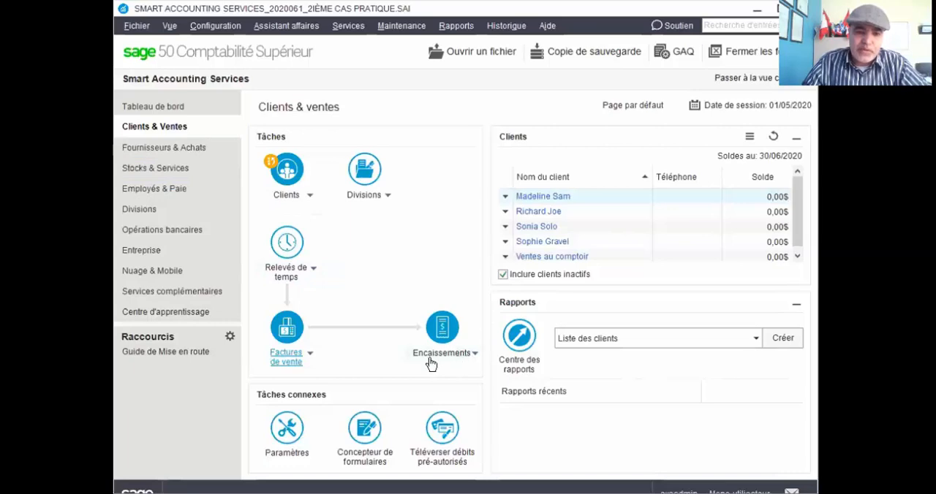
pyautogui.click(309, 355)
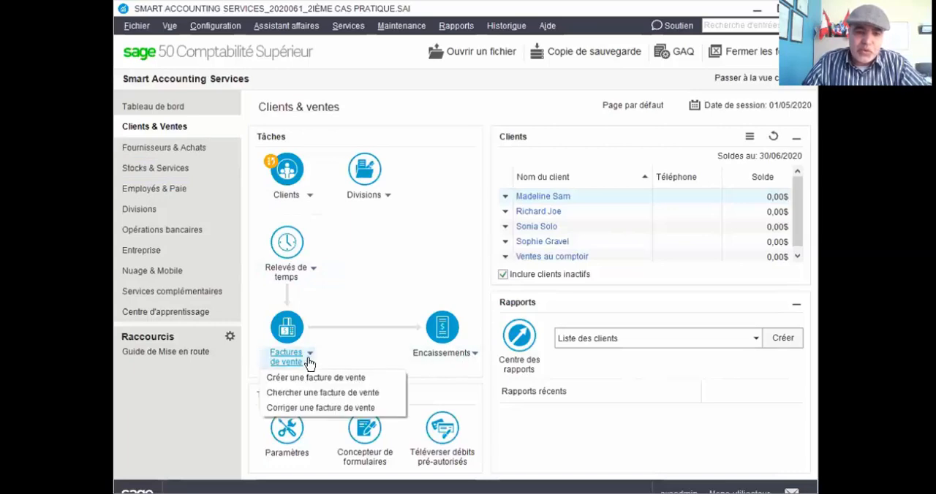
pyautogui.click(362, 378)
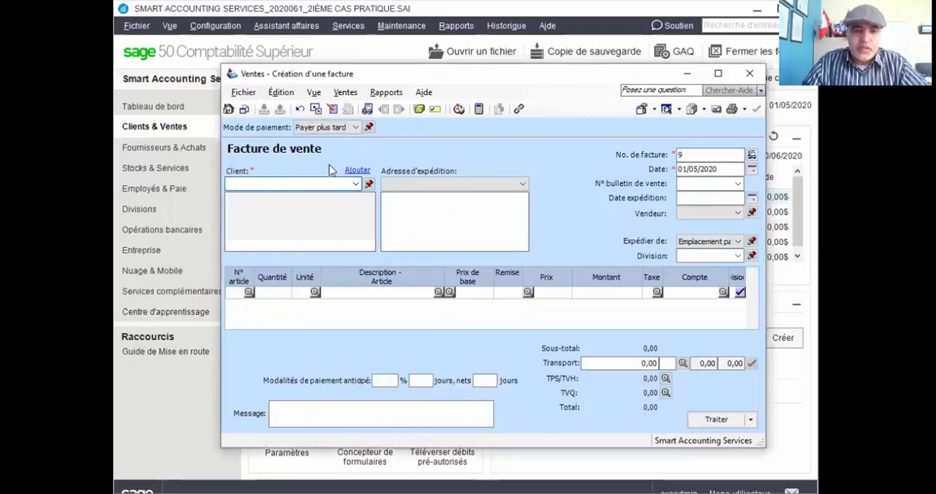
pyautogui.click(353, 127)
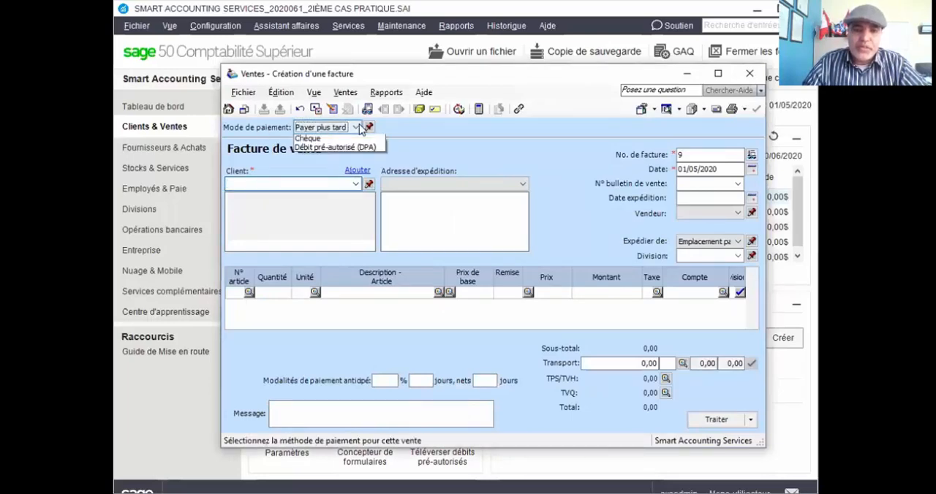
pyautogui.click(314, 159)
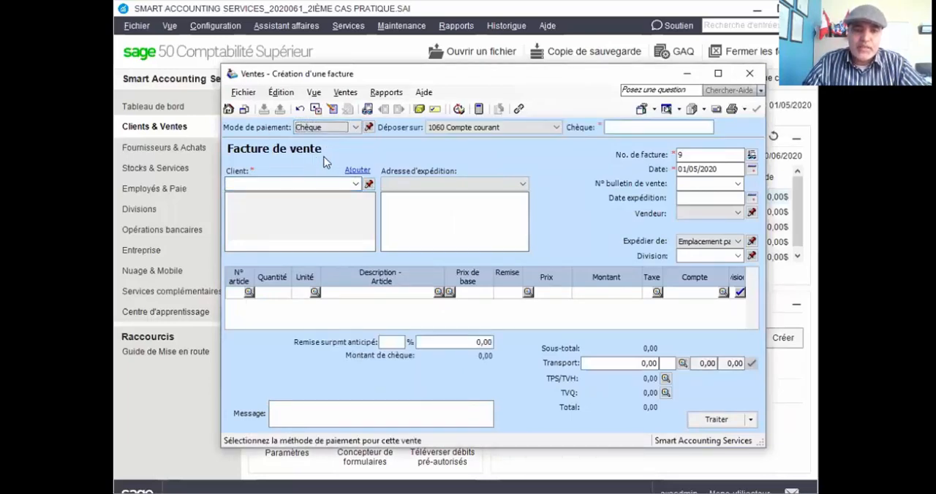
pyautogui.click(555, 128)
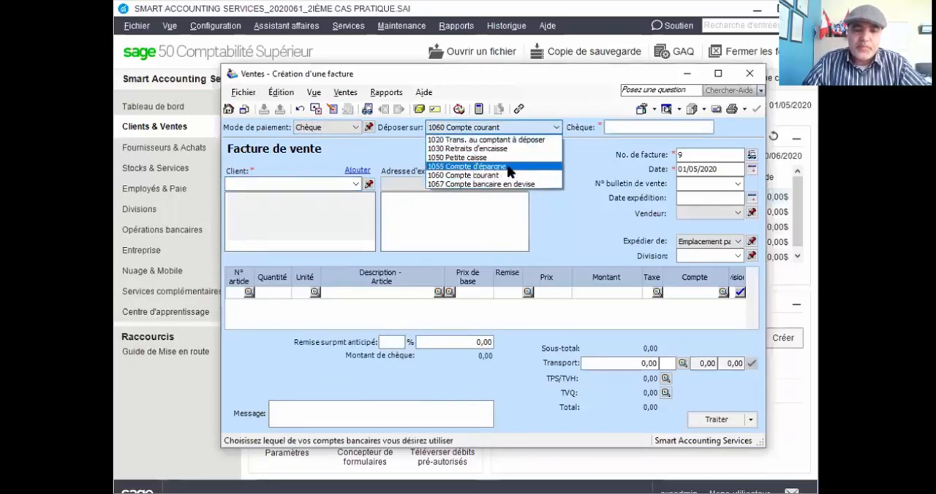
pyautogui.click(466, 176)
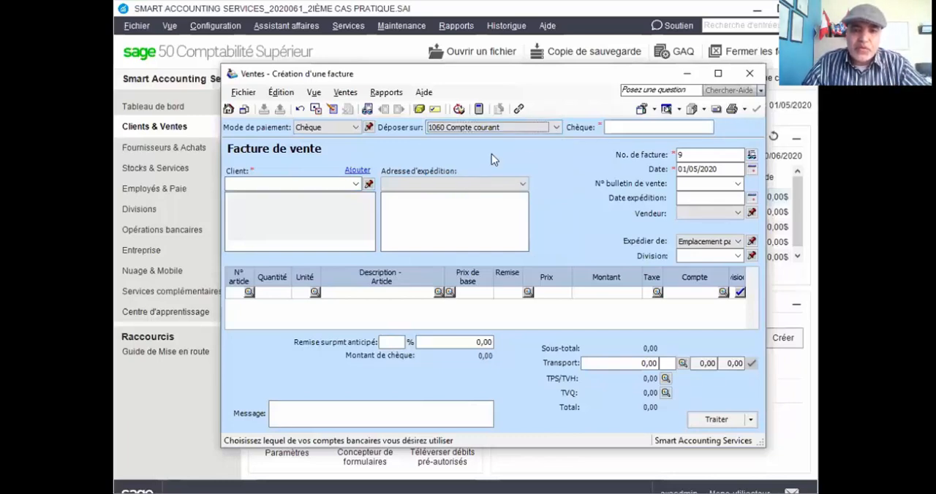
pyautogui.click(557, 128)
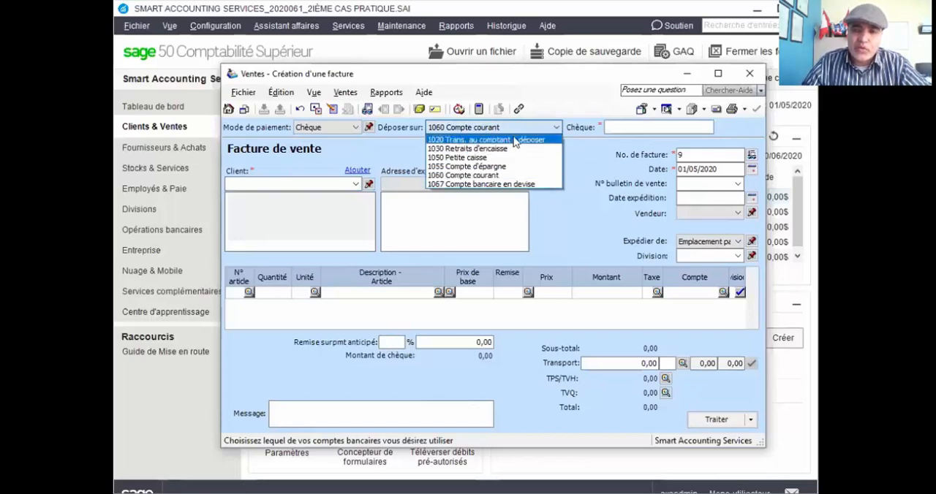
pyautogui.click(750, 75)
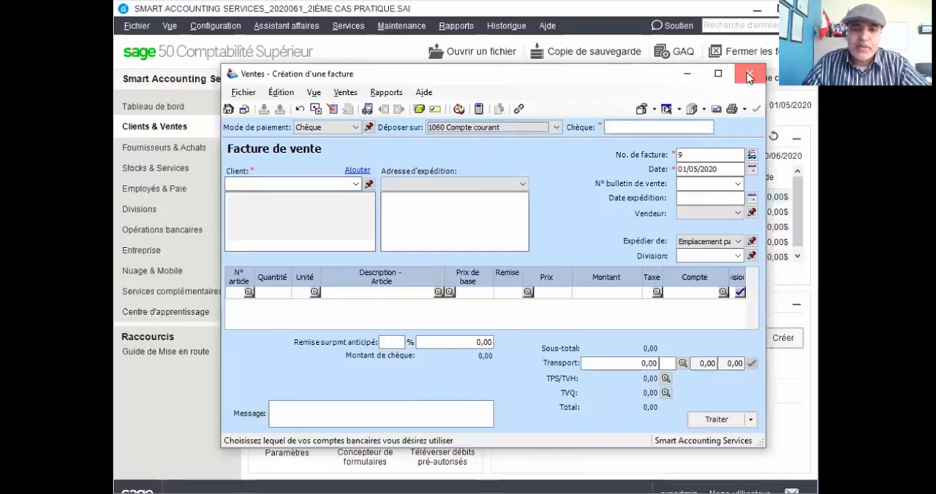
pyautogui.click(748, 76)
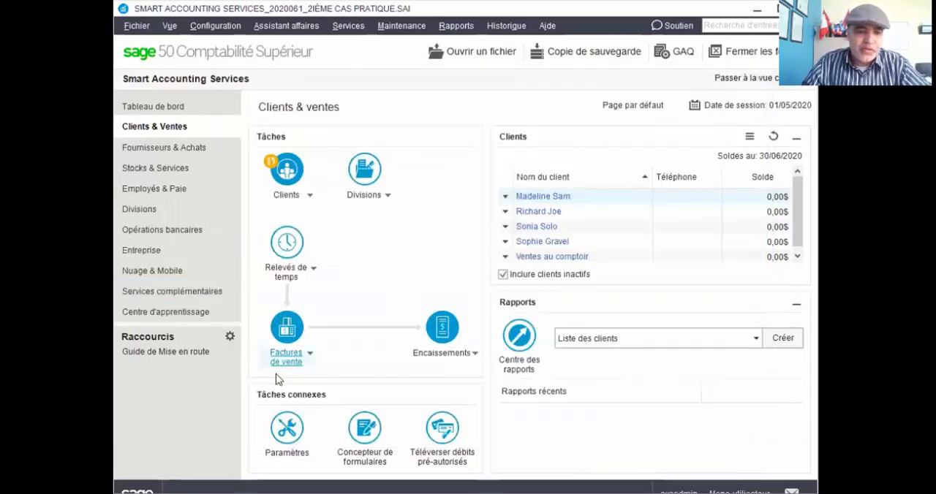
# Open the company's chart of accounts and bring up the record of account 1020 Trans. au comptant à déposer.
pyautogui.click(158, 251)
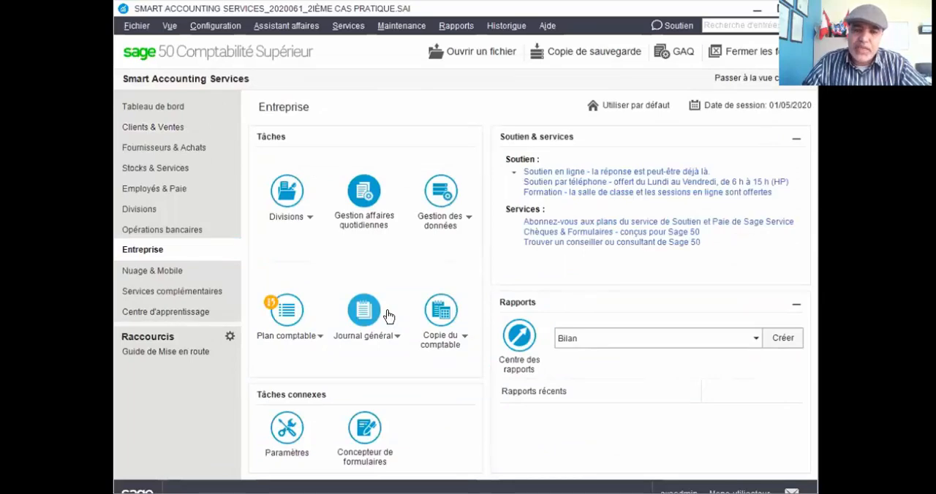
pyautogui.click(285, 313)
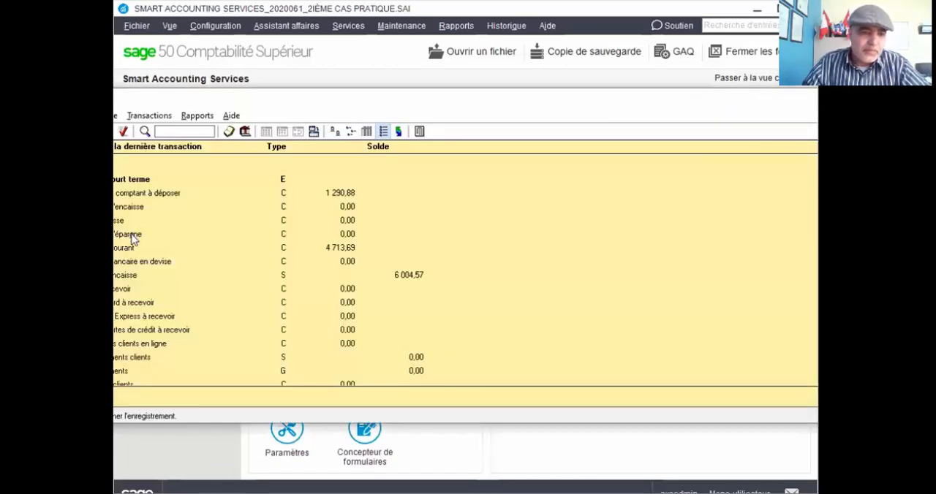
pyautogui.click(131, 235)
pyautogui.click(131, 249)
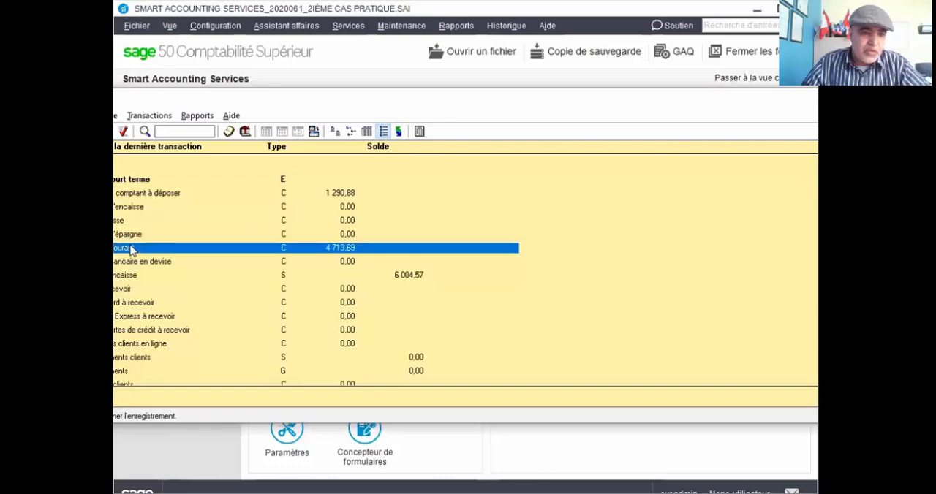
pyautogui.click(155, 194)
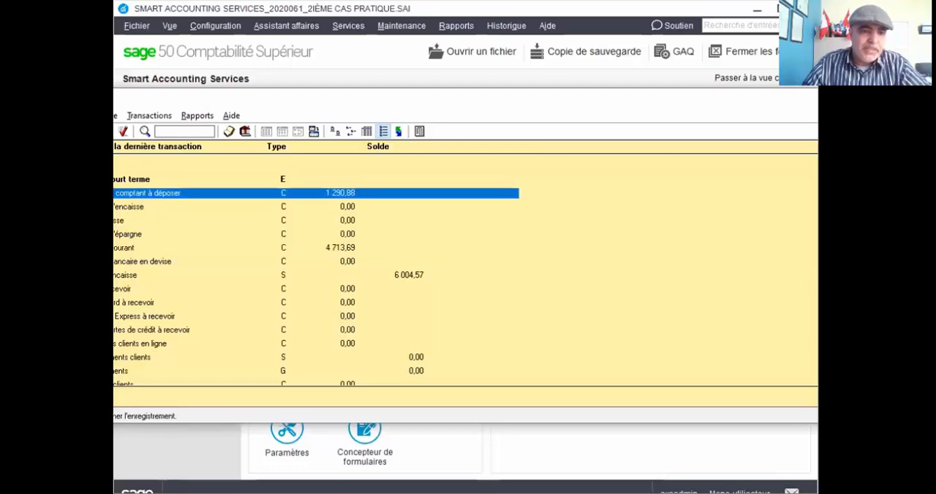
pyautogui.doubleClick(155, 194)
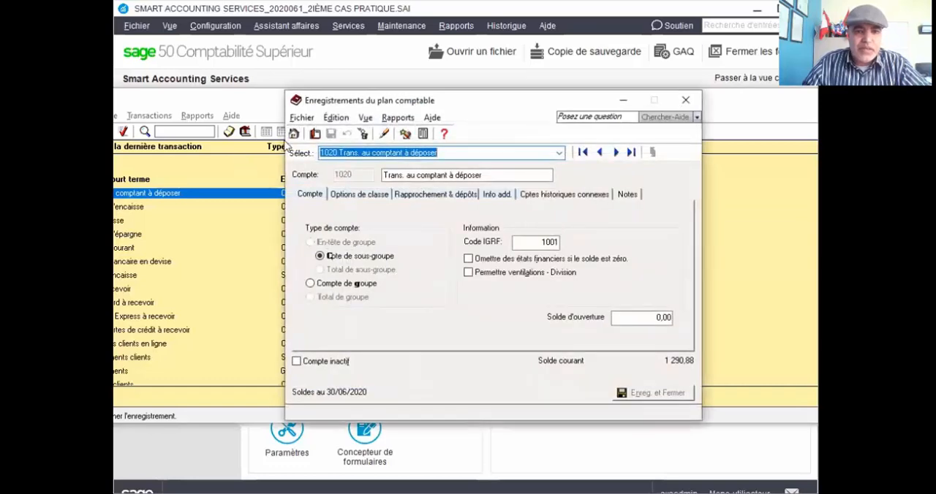
# Start a new ledger account numbered 1025 and name it Trans.Chèque à déposer.
pyautogui.click(315, 135)
pyautogui.write('102')
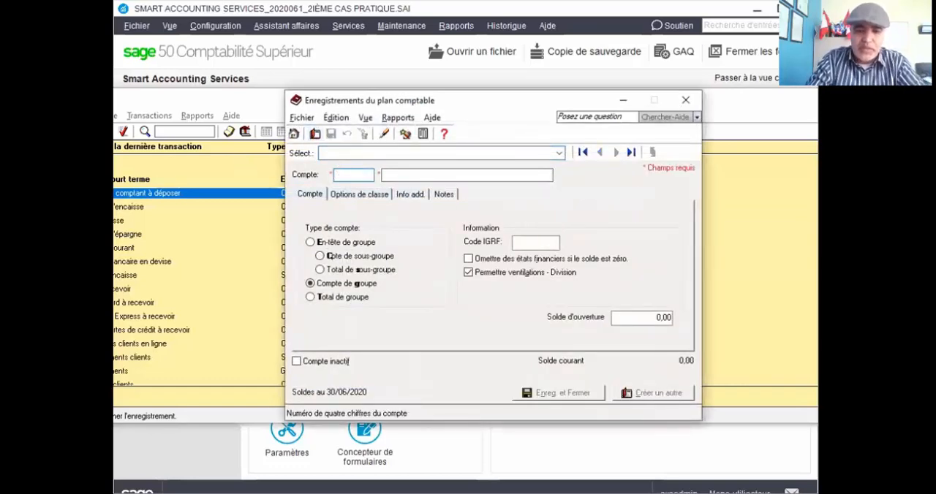
pyautogui.write('5')
pyautogui.press('Tab')
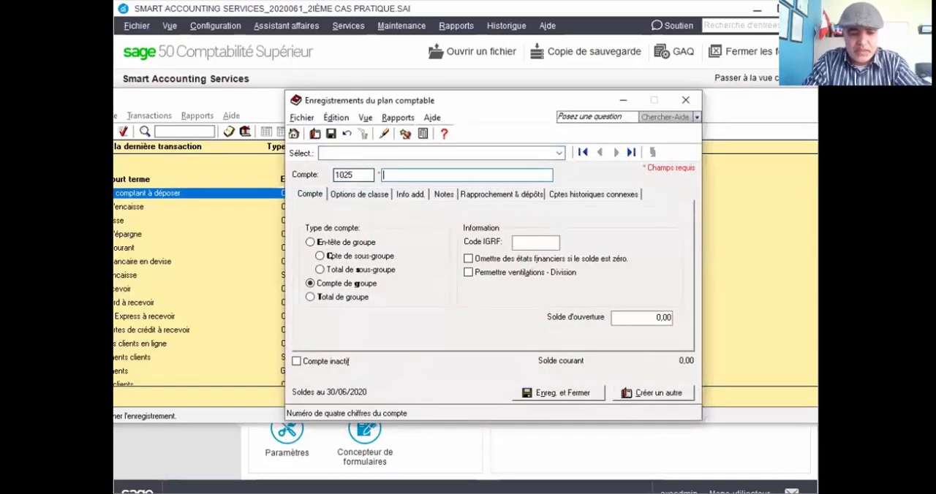
pyautogui.write('Trans')
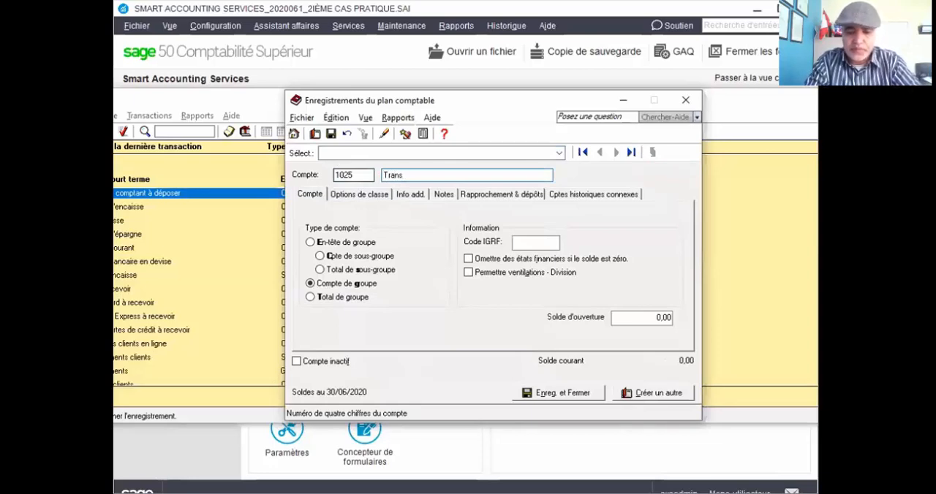
pyautogui.write('aChèq')
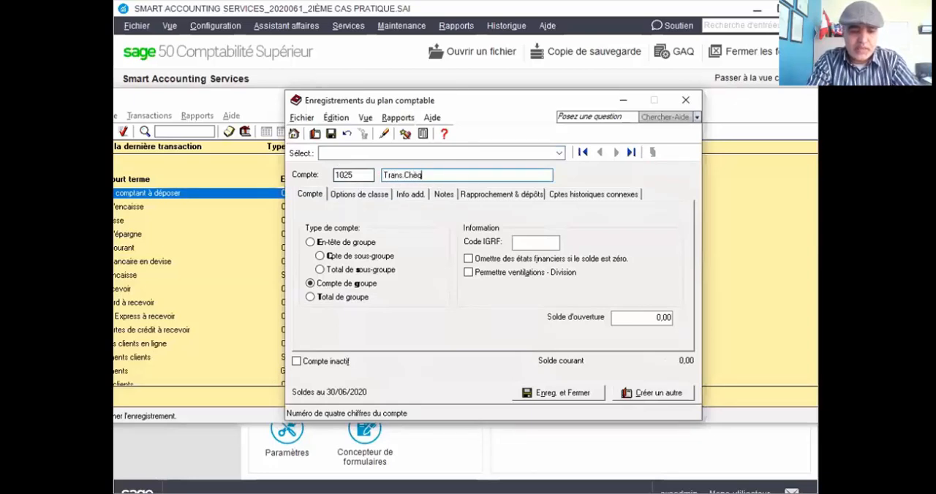
pyautogui.write('ue à')
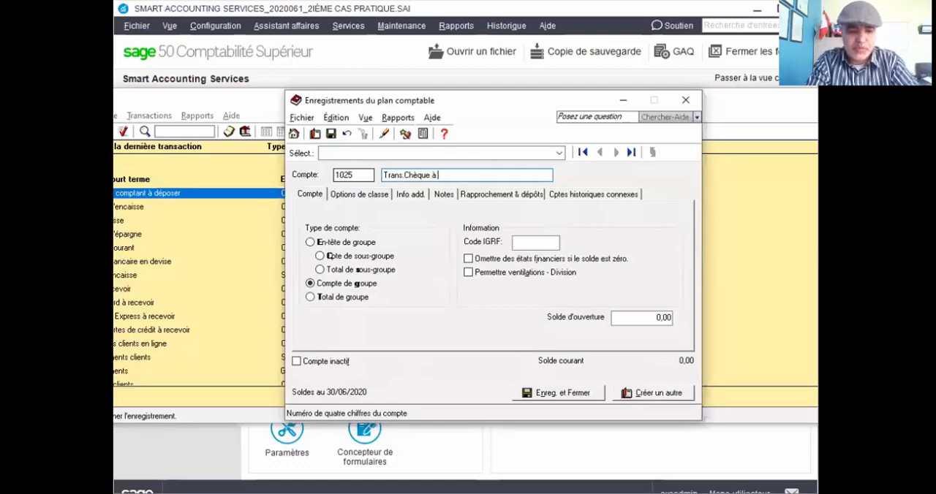
pyautogui.write(' déposer')
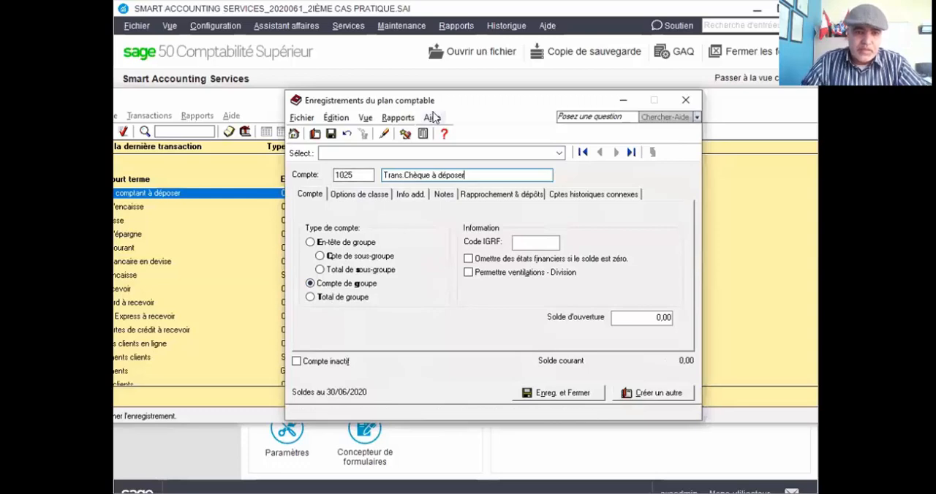
# Set account 1025's type to Cpte de sous-groupe, save it and close the chart of accounts.
pyautogui.moveTo(473, 103); pyautogui.dragTo(588, 97)
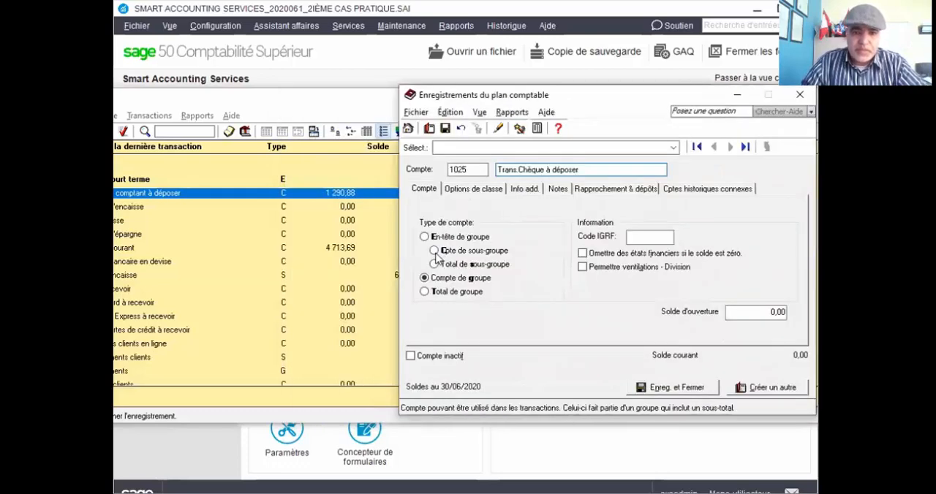
pyautogui.click(435, 250)
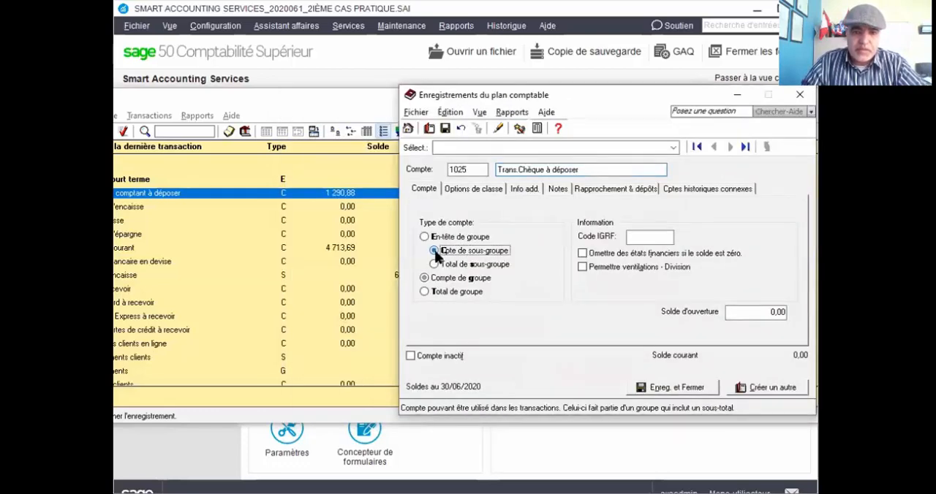
pyautogui.click(691, 388)
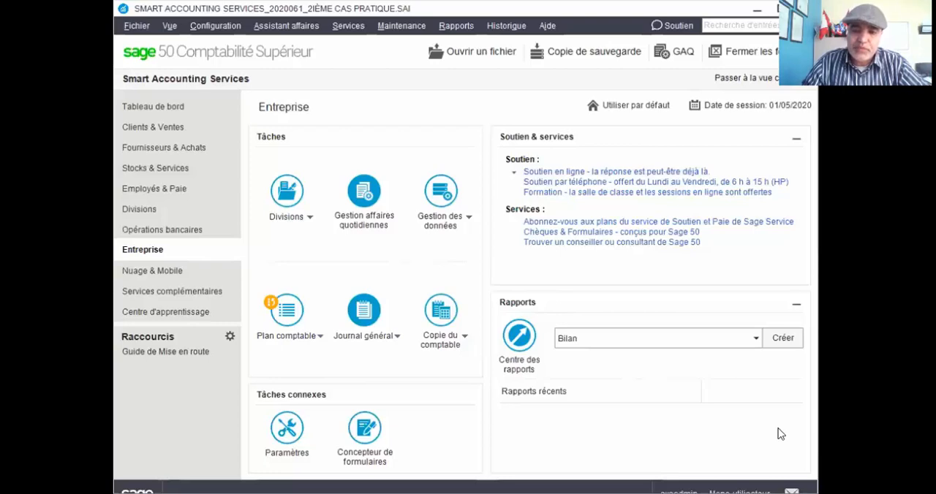
pyautogui.hotkey('alt', 'Tab')
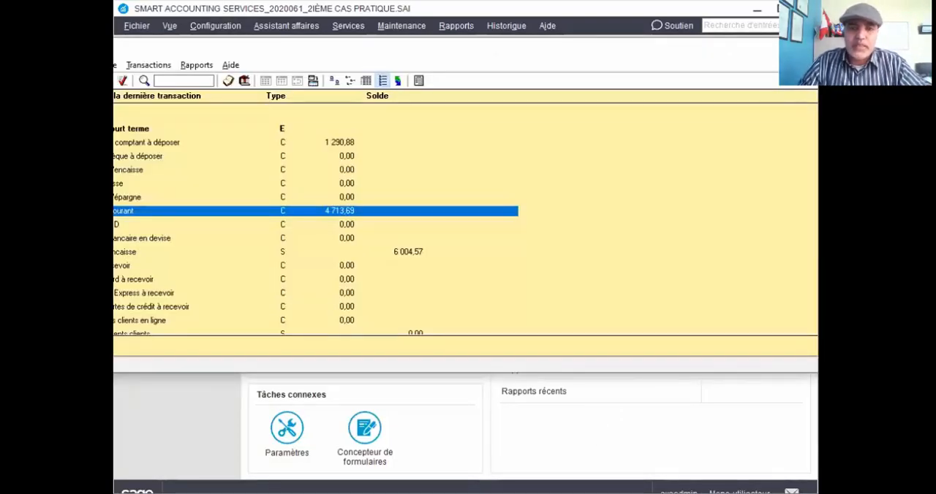
pyautogui.hotkey('alt', 'F4')
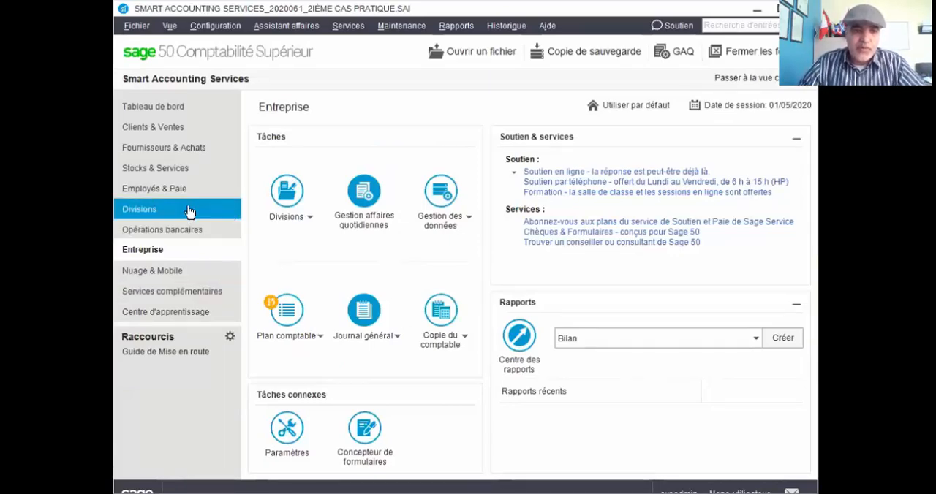
# Create a new sales invoice paid by Chèque and deposited to 1025 Trans.Chèque à déposer.
pyautogui.click(174, 130)
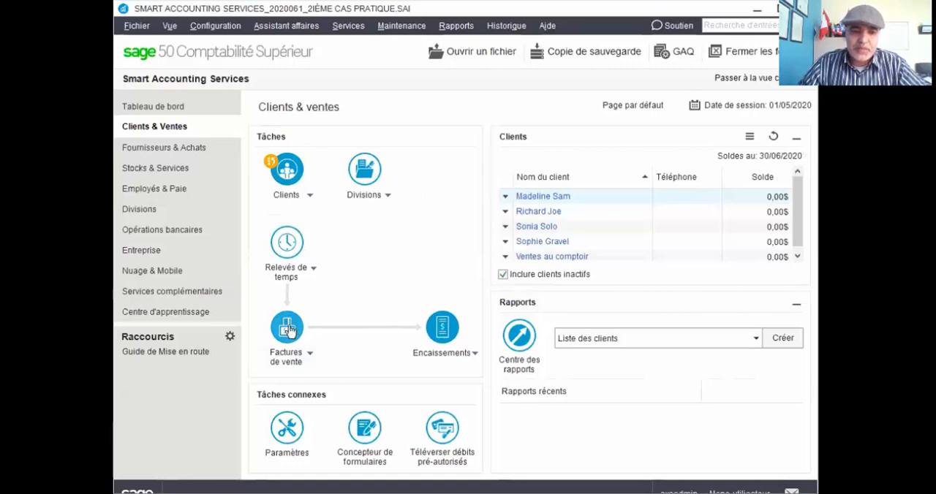
pyautogui.click(309, 353)
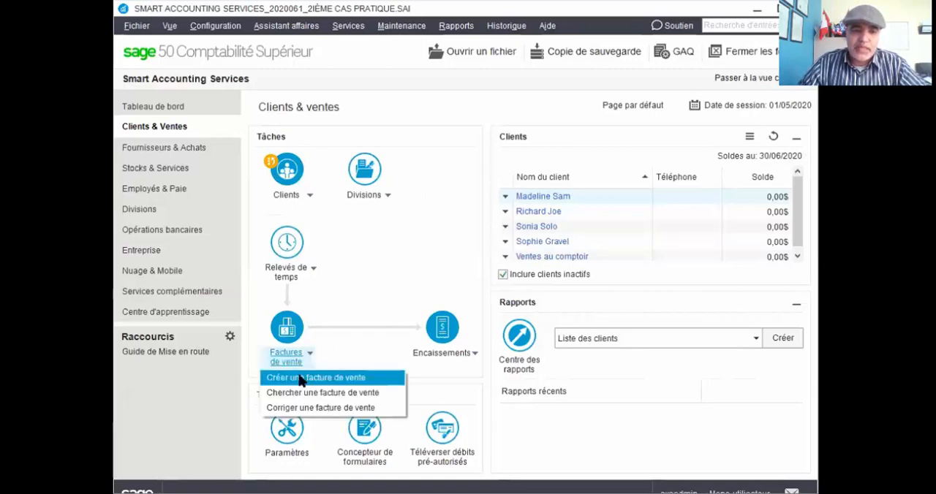
pyautogui.click(298, 379)
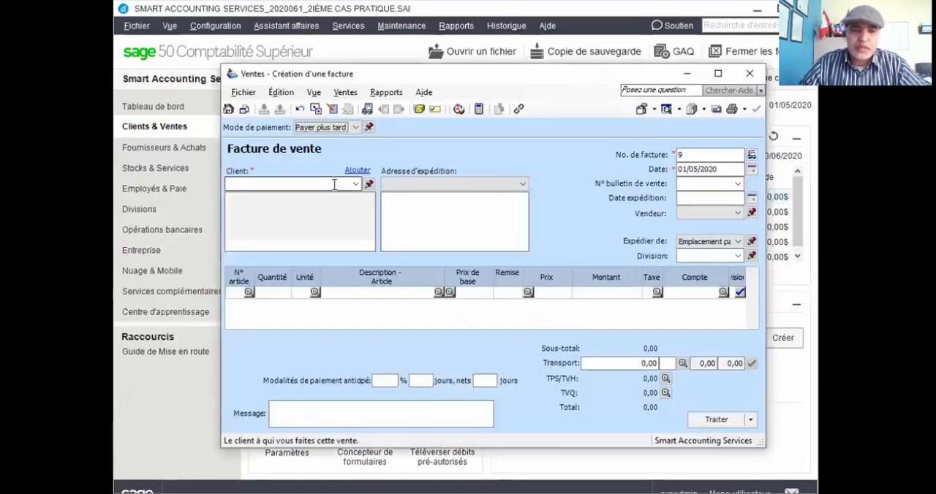
pyautogui.click(355, 127)
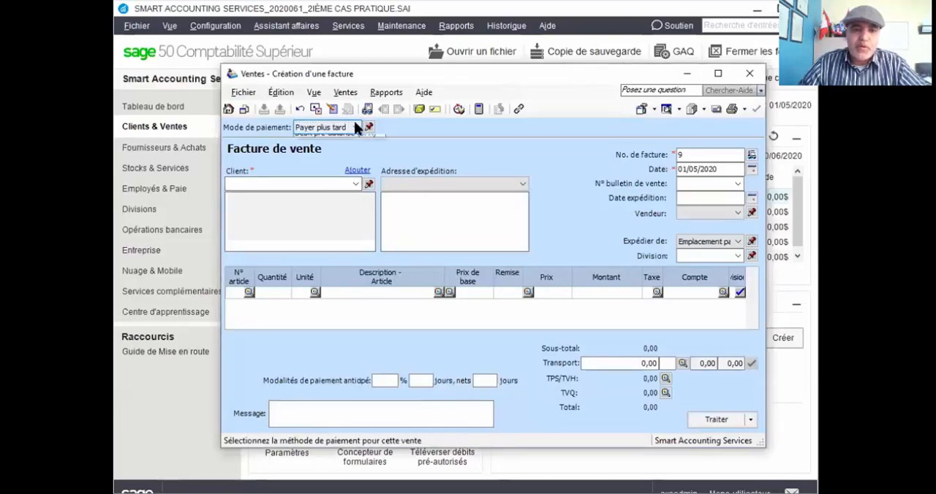
pyautogui.click(313, 157)
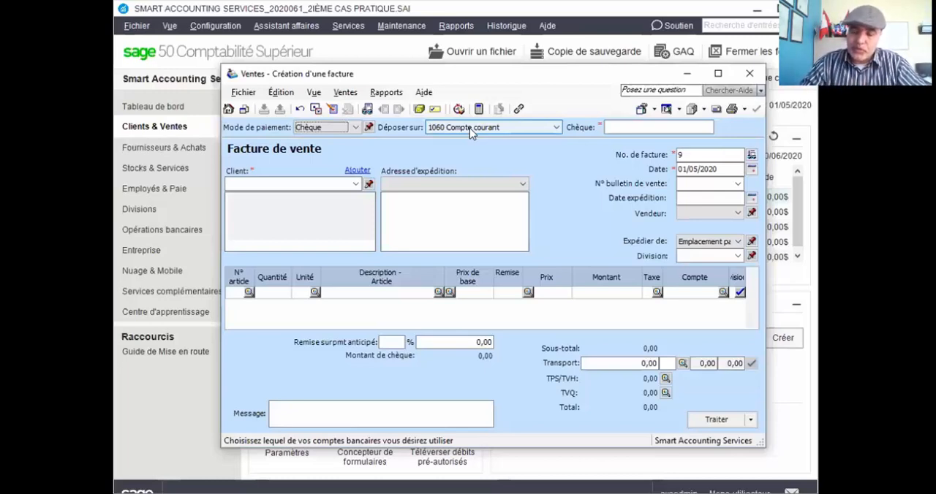
pyautogui.click(558, 128)
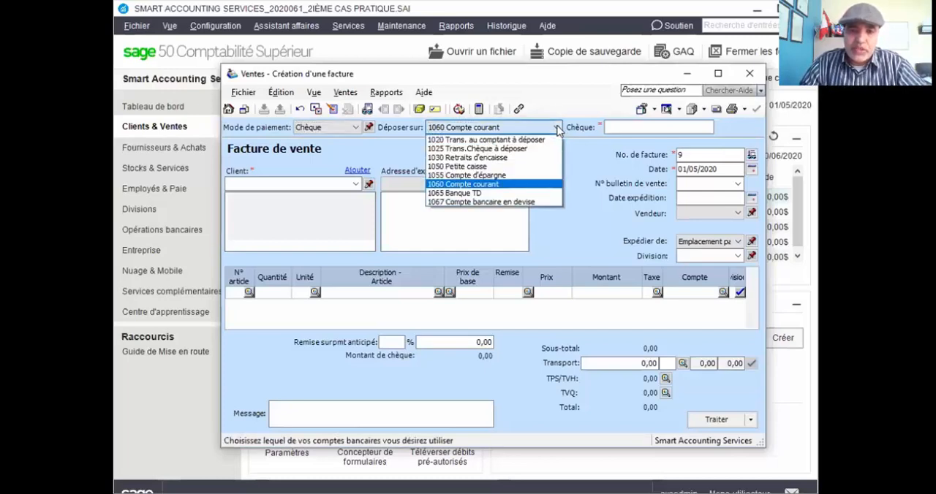
pyautogui.click(513, 148)
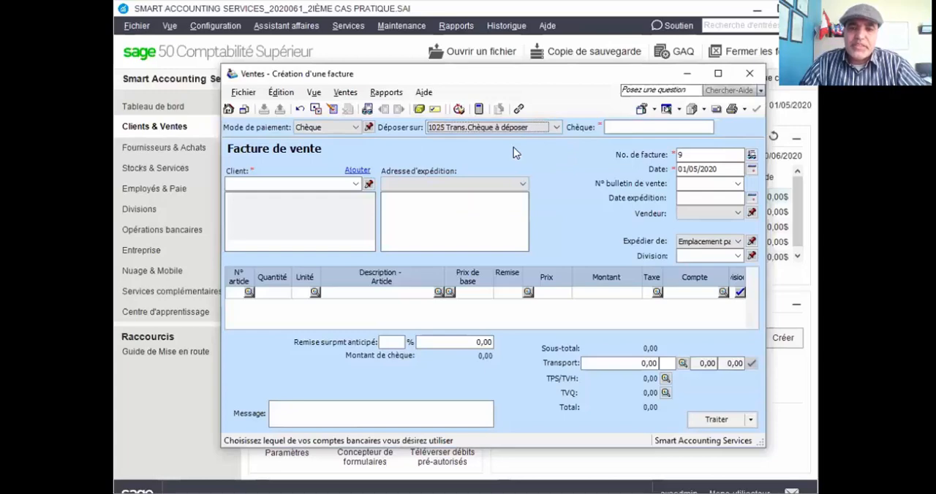
# Enter cheque number MB111 on the invoice, fill in the customer's full name and add the new customer with Ajout rapide.
pyautogui.click(637, 126)
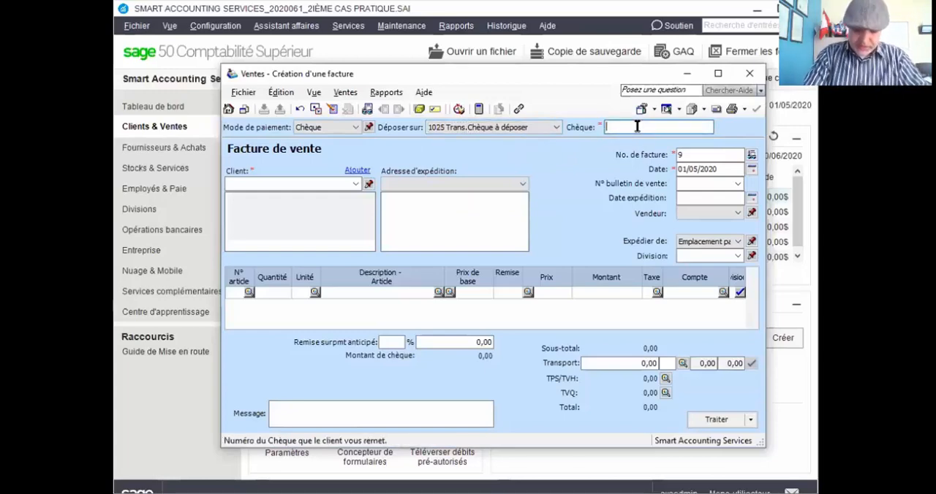
pyautogui.write('MB111')
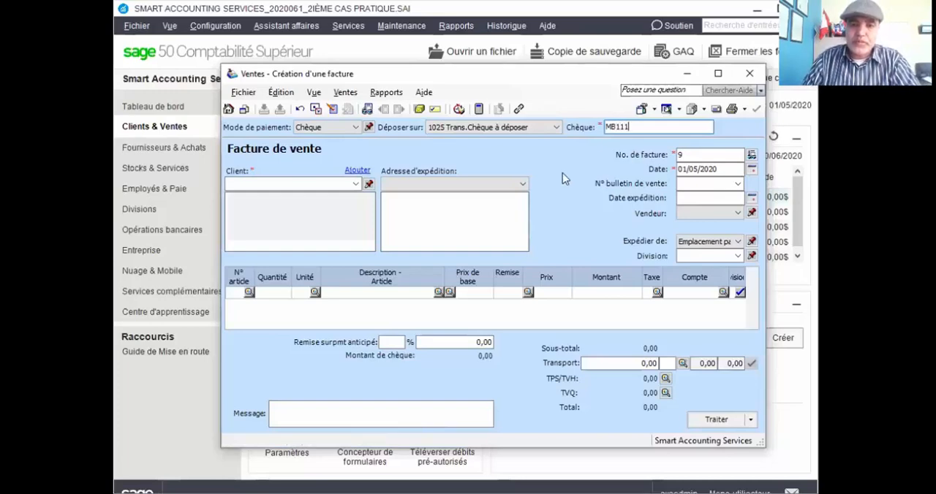
pyautogui.click(334, 183)
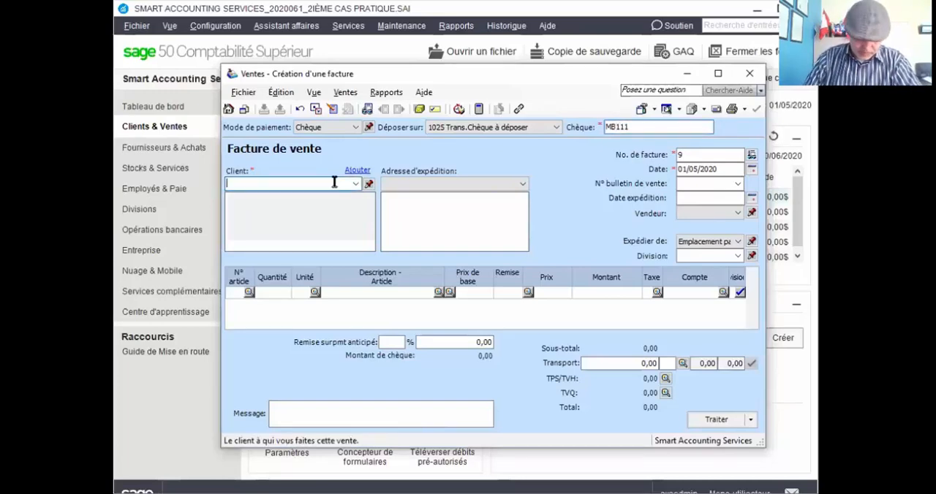
pyautogui.write('Malak')
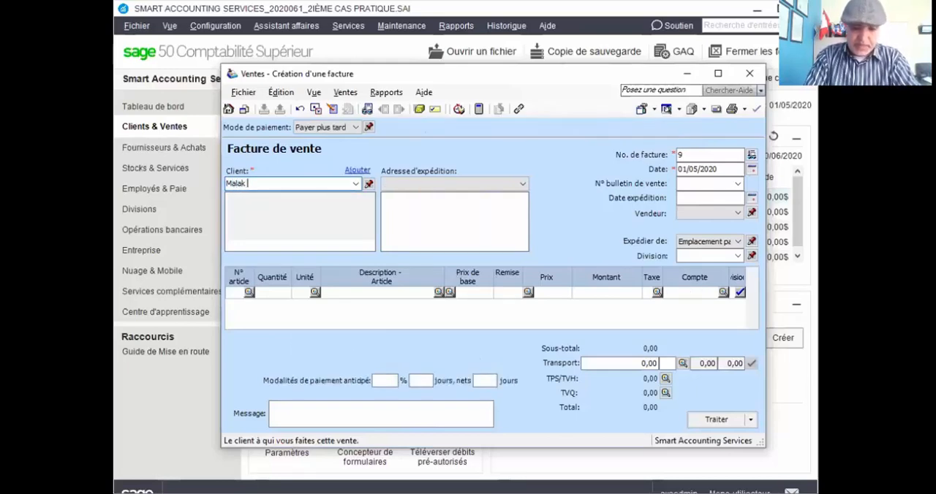
pyautogui.write(' Bernier')
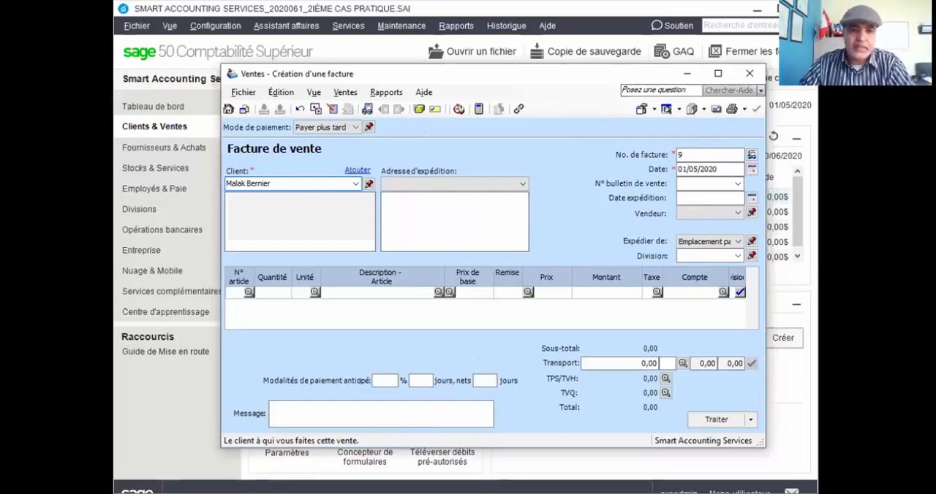
pyautogui.press('Tab')
pyautogui.click(445, 270)
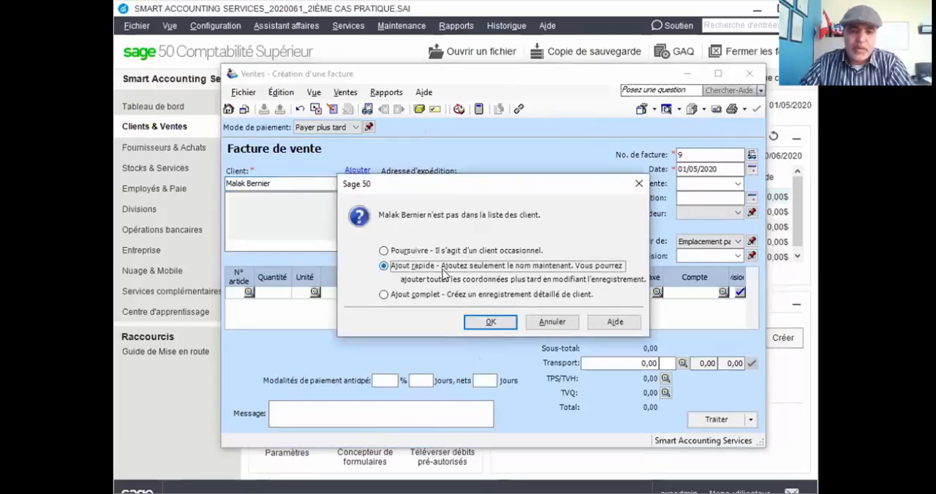
pyautogui.click(485, 323)
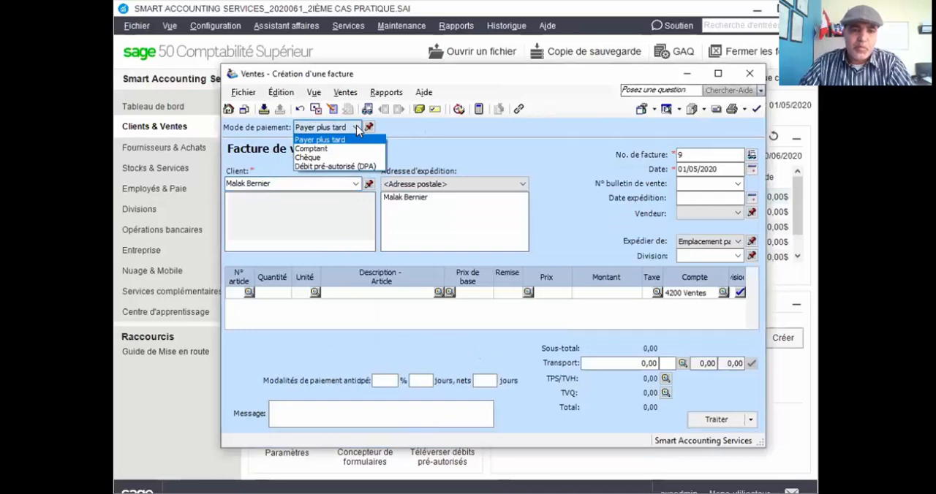
# Set the invoice's payment method to Chèque, deposited to 1025 Trans.Chèque à déposer, with cheque number MB111.
pyautogui.click(310, 157)
pyautogui.click(533, 128)
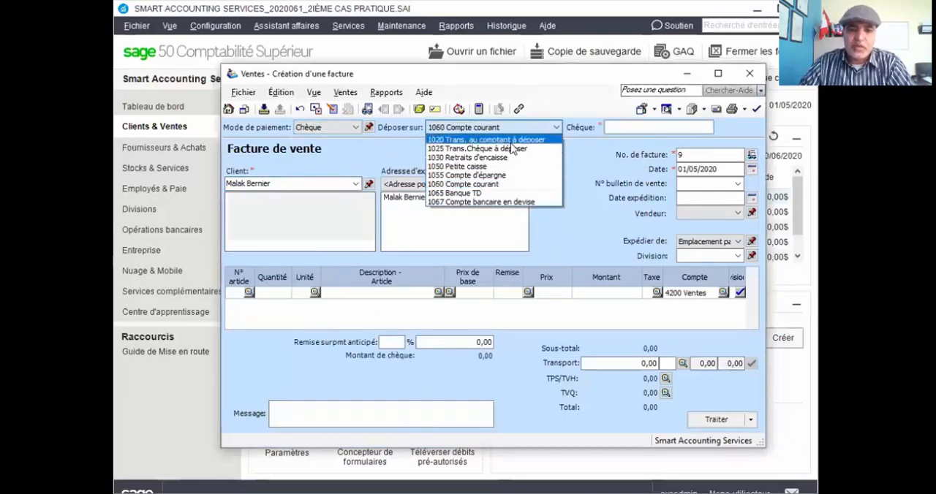
pyautogui.click(505, 149)
pyautogui.click(672, 127)
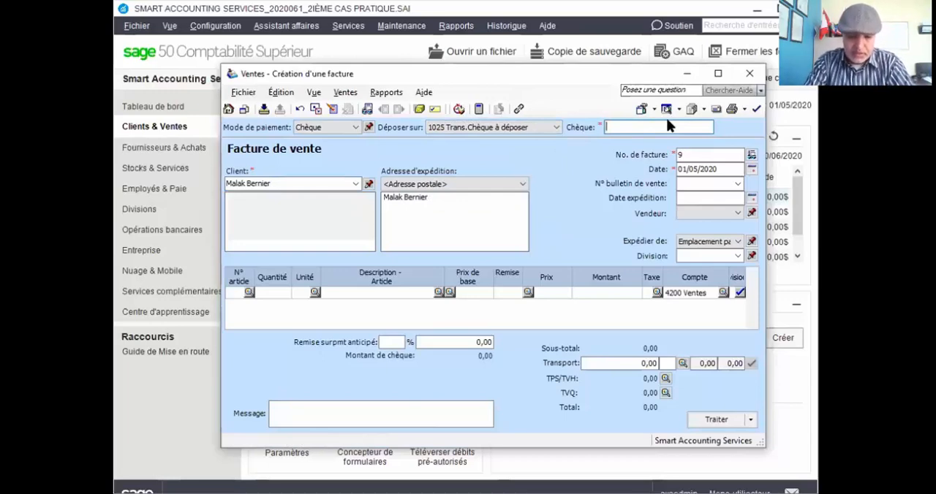
pyautogui.write('MB')
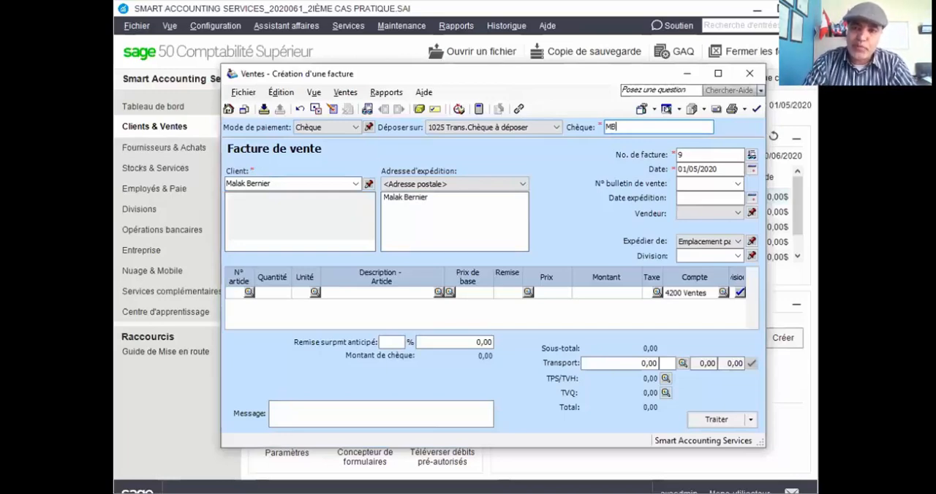
pyautogui.write('1111')
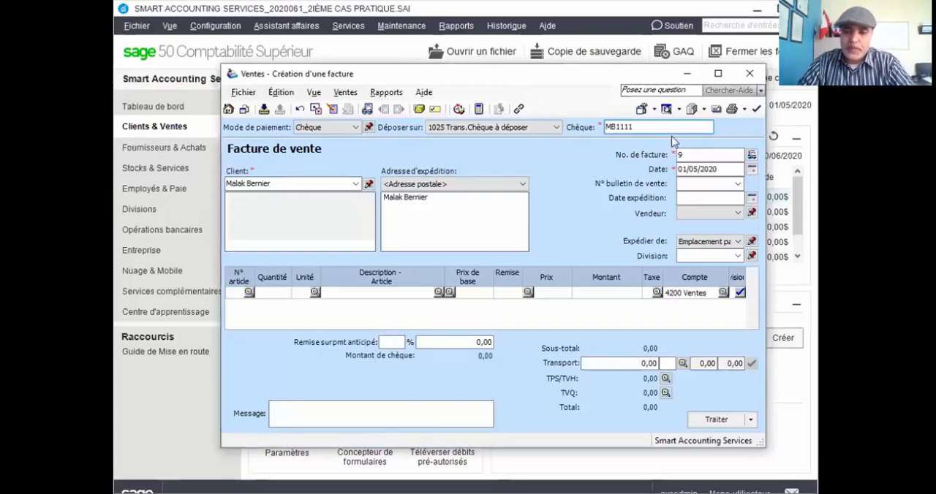
pyautogui.press('BackSpace')
# Set the invoice number to C08062020 and the invoice date to 08/06/2020.
pyautogui.click(678, 155)
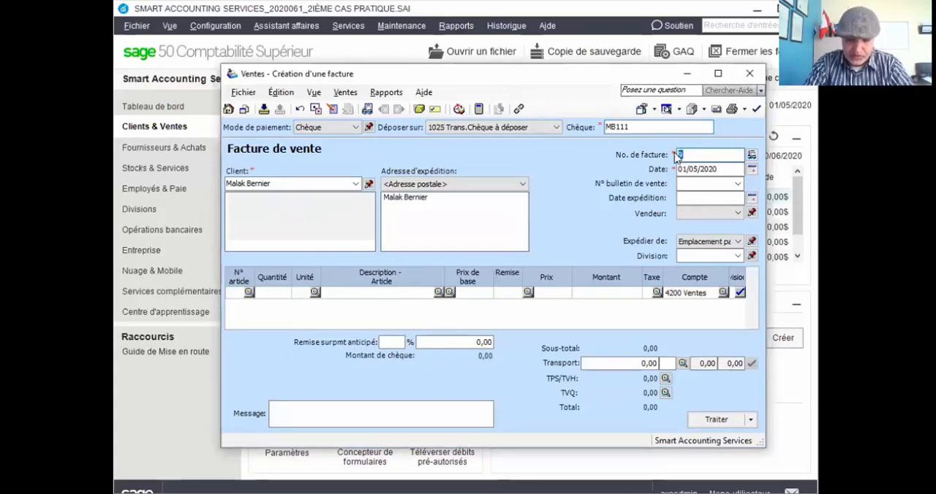
pyautogui.write('C')
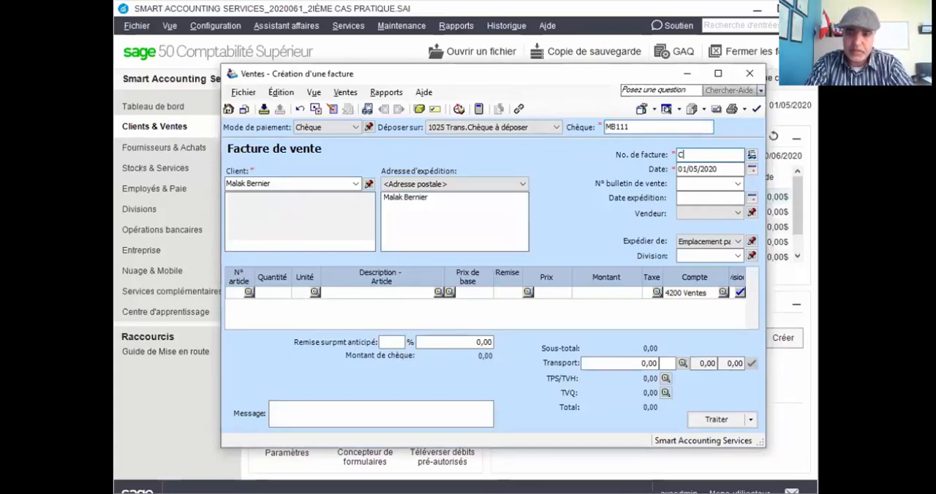
pyautogui.write('0')
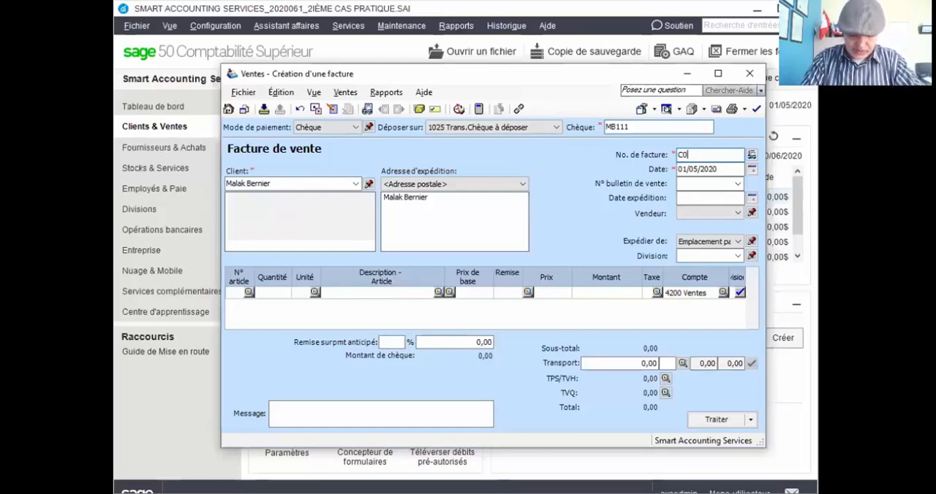
pyautogui.write('8062020')
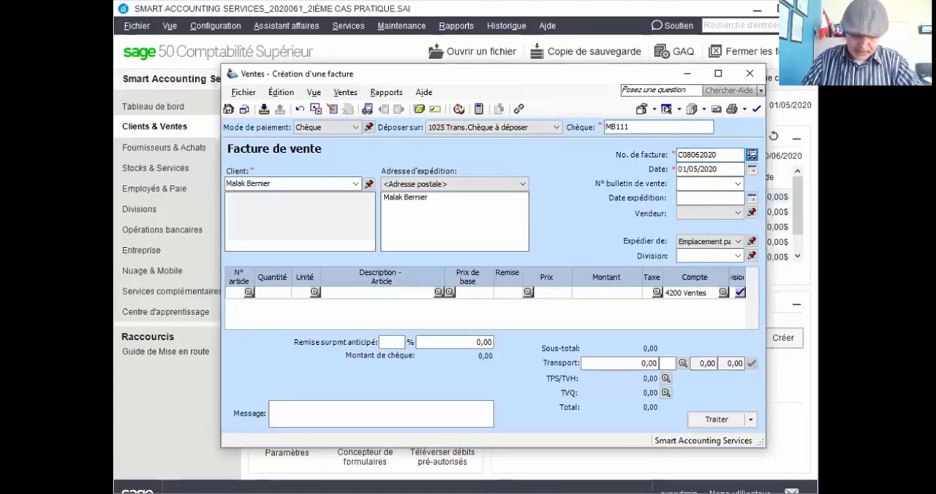
pyautogui.click(684, 168)
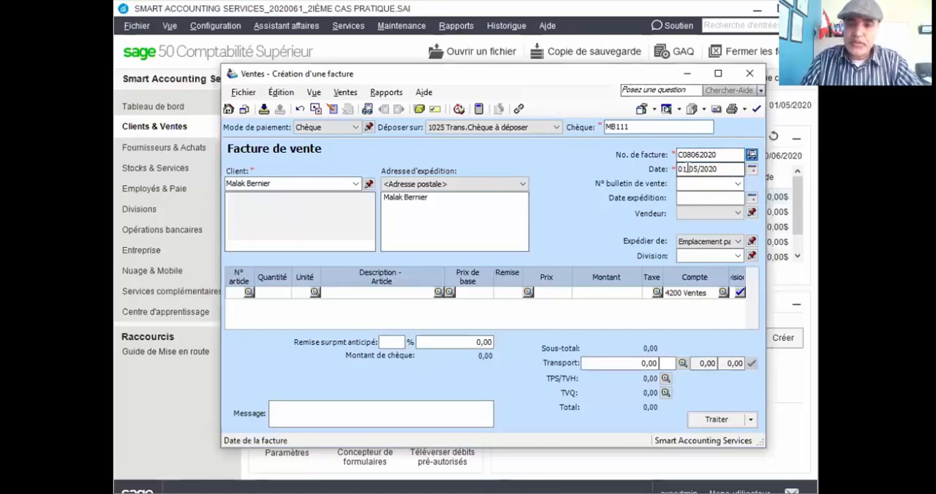
pyautogui.click(753, 170)
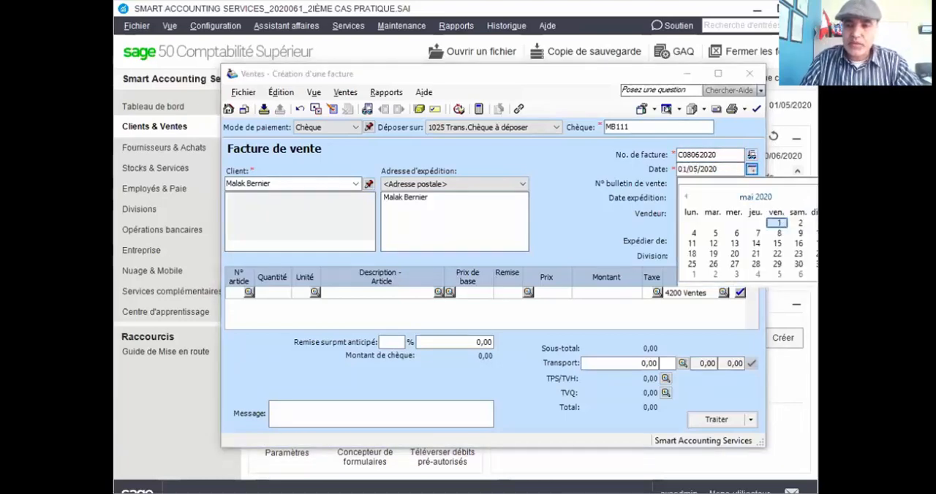
pyautogui.scroll(-1, 765, 242)
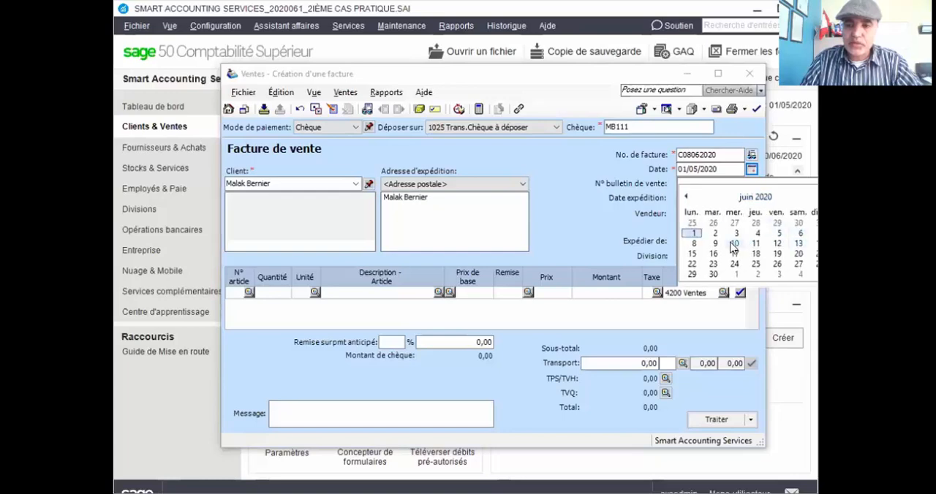
pyautogui.click(695, 244)
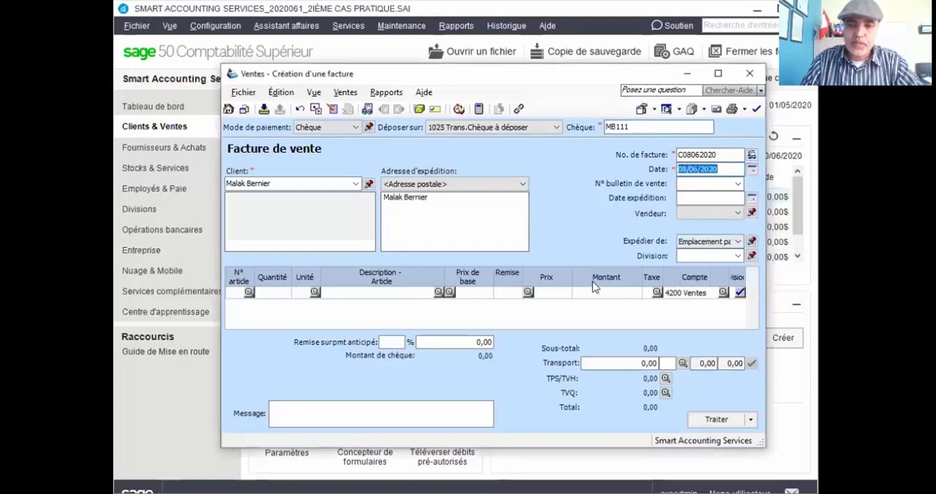
# Enter an amount of 850 on the first invoice line, with TPS and TVQ applied.
pyautogui.click(607, 288)
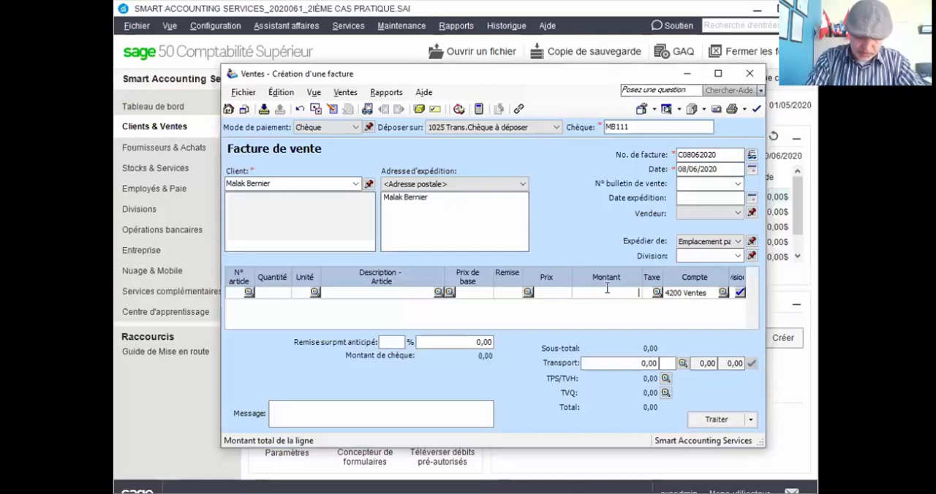
pyautogui.write('850')
pyautogui.press('Tab')
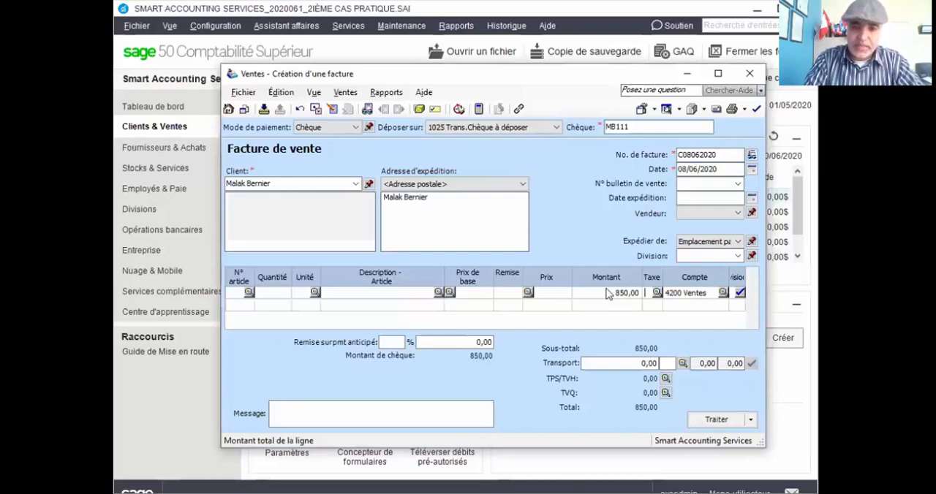
pyautogui.press('Tab')
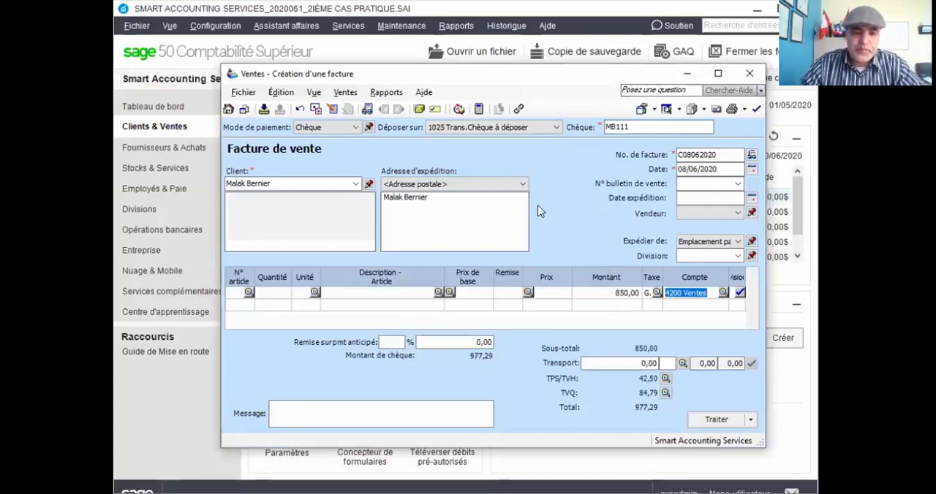
# Pin Chèque as the payment method kept for following invoices, and process the 850 invoice.
pyautogui.click(370, 128)
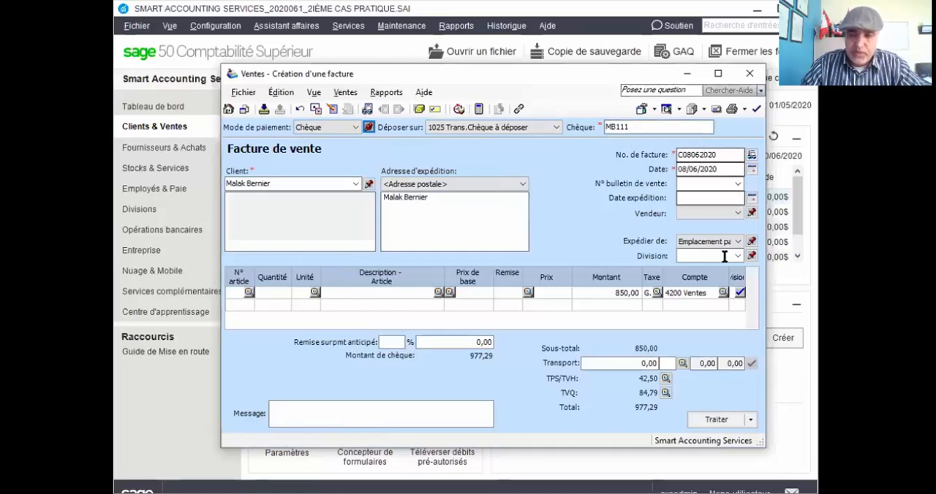
pyautogui.click(718, 421)
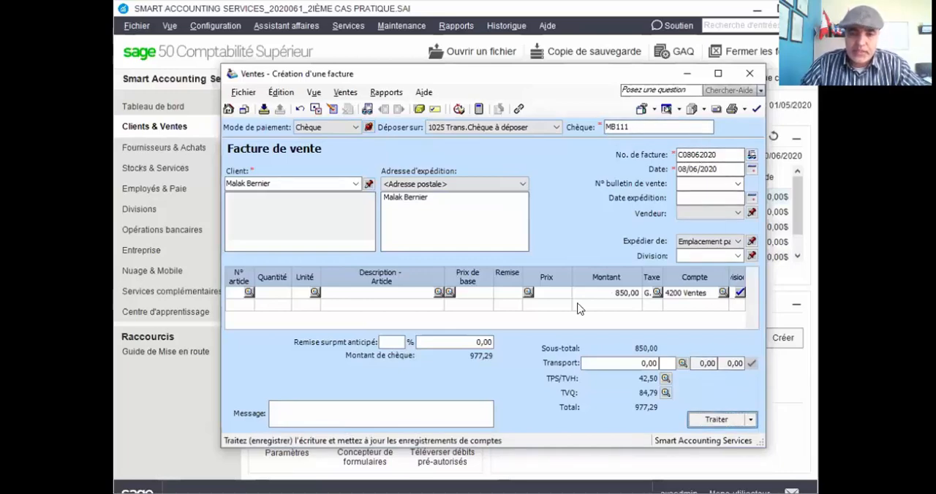
pyautogui.click(538, 300)
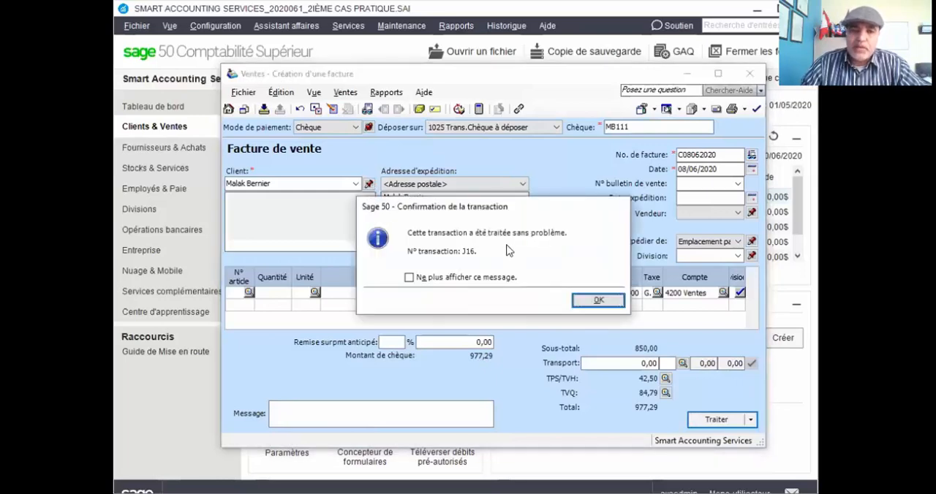
pyautogui.click(596, 300)
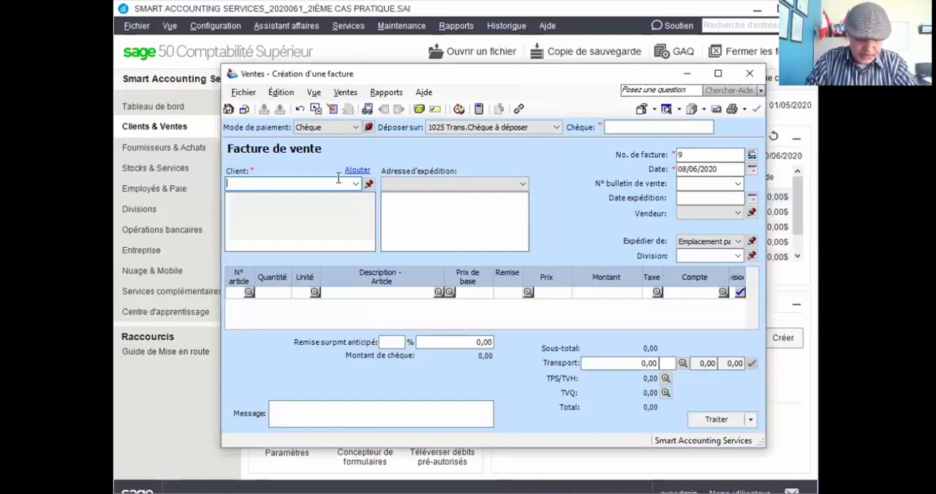
# Fill in the second customer's full name on the new invoice and add the customer with Ajout rapide.
pyautogui.write('Jad A')
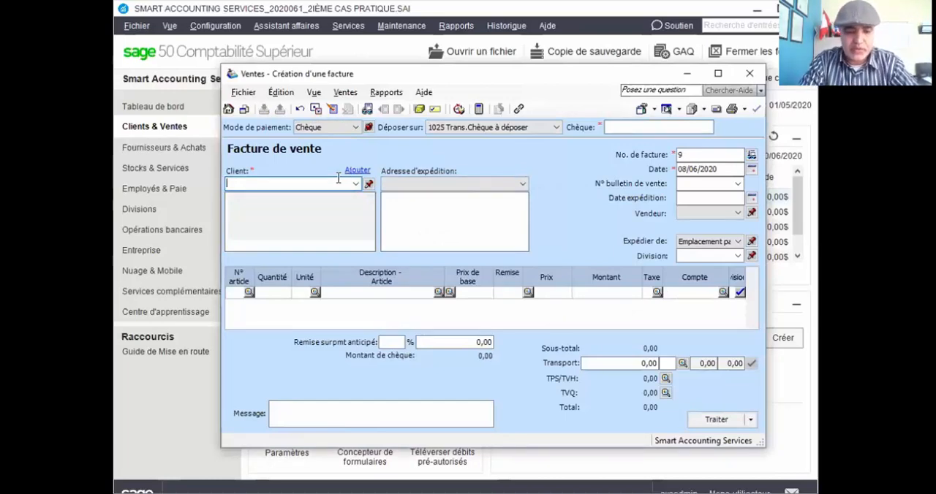
pyautogui.write('ndr')
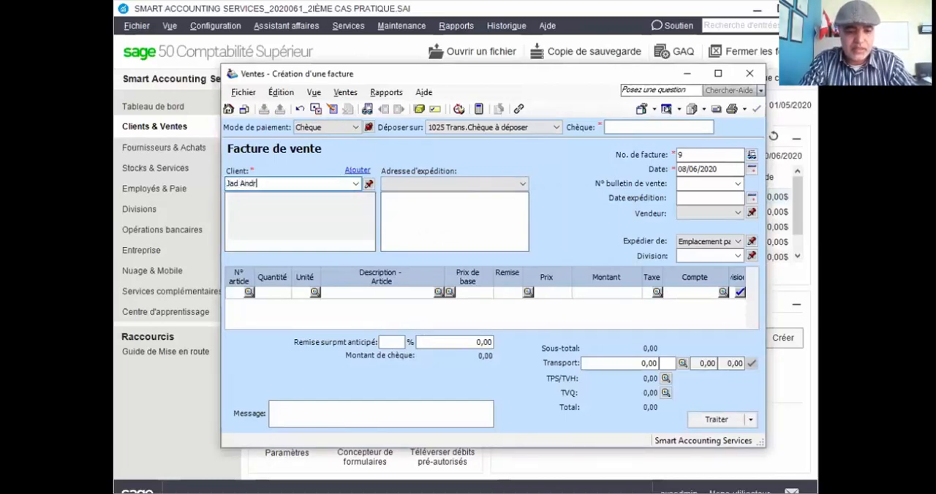
pyautogui.write('é-Bell')
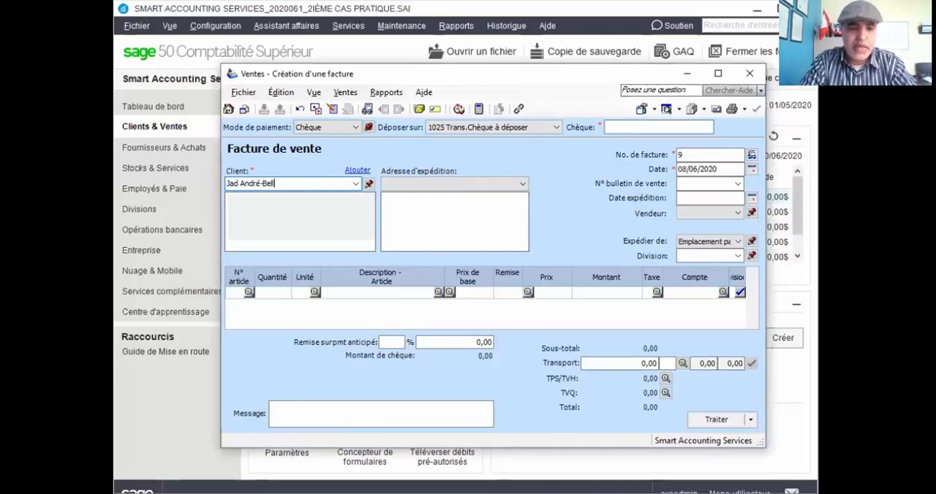
pyautogui.press('Tab')
pyautogui.click(395, 267)
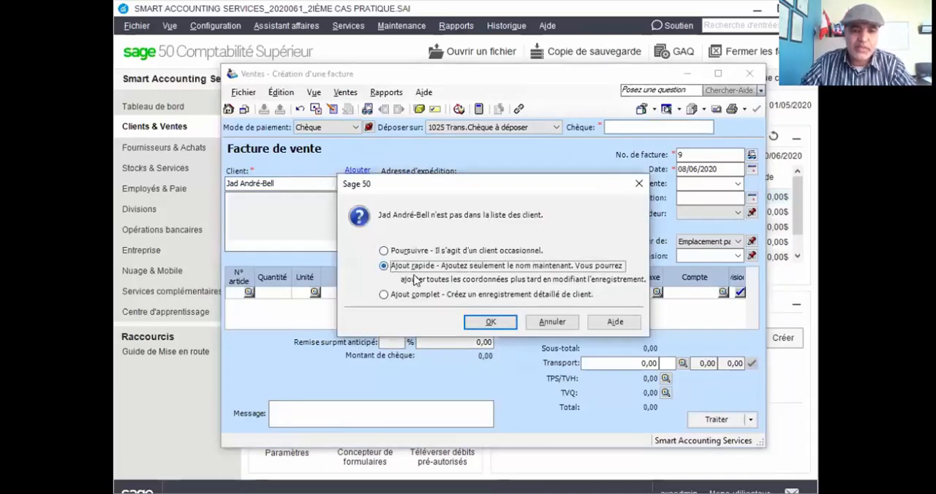
pyautogui.click(491, 323)
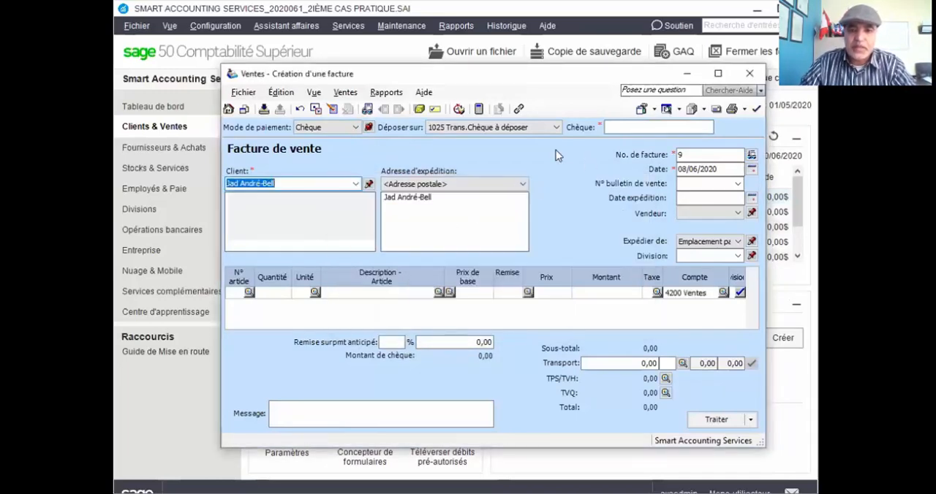
# Enter JAB222 as the cheque number of the second customer's invoice.
pyautogui.click(633, 126)
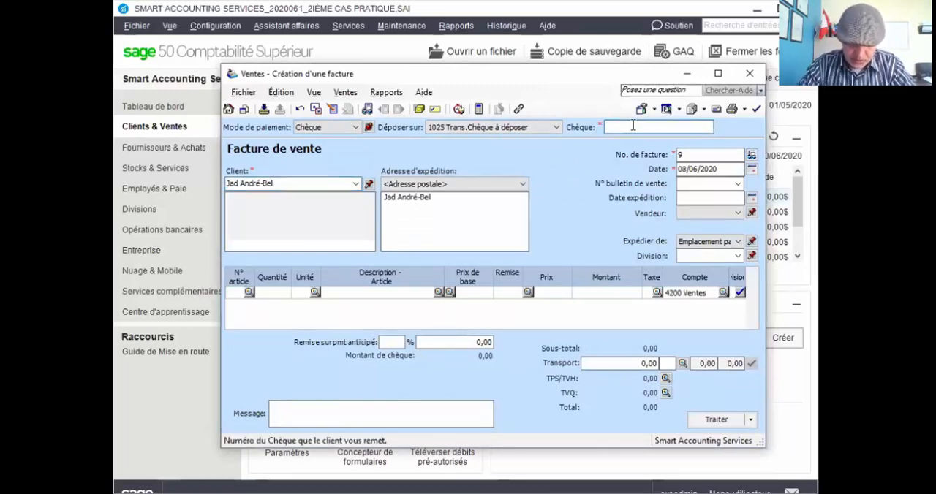
pyautogui.write('J')
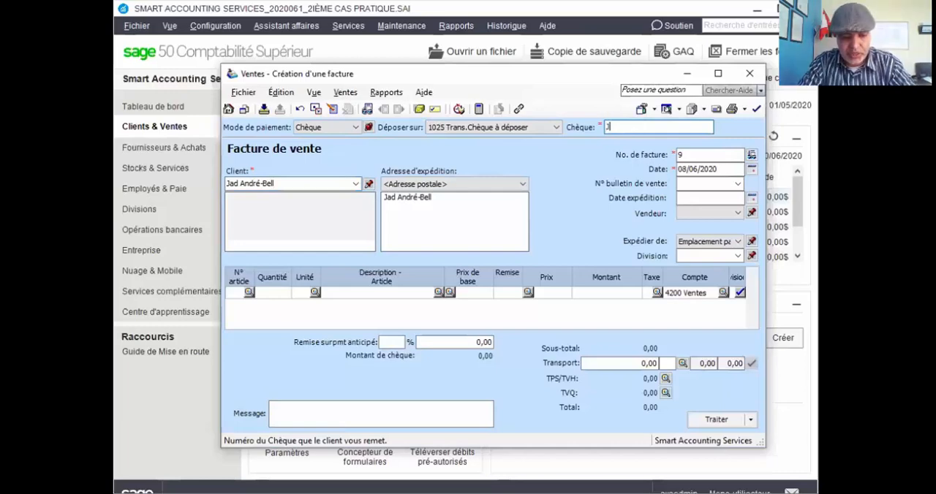
pyautogui.write('AB')
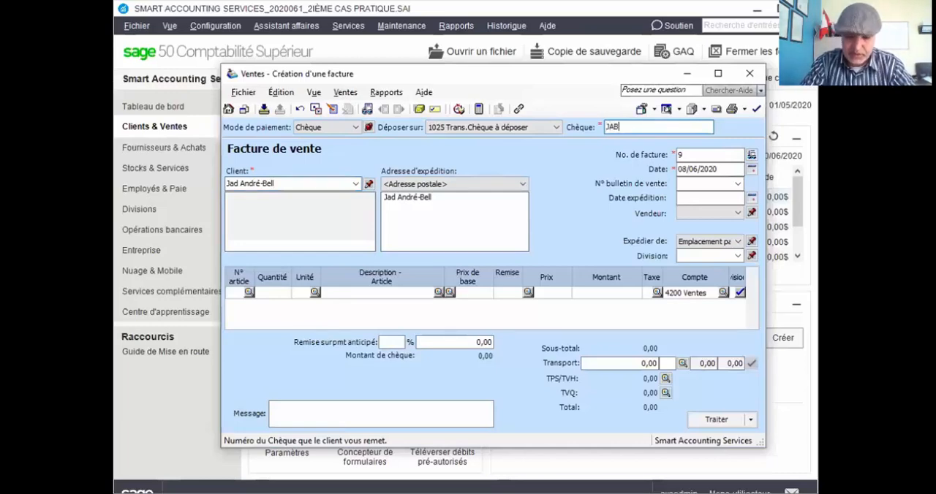
pyautogui.write('222')
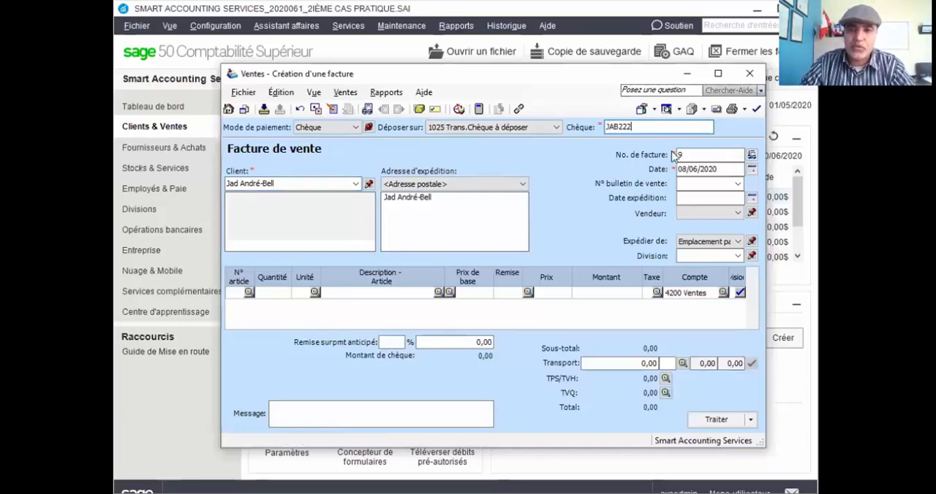
# Date the second customer's invoice 17/06/2020 and enter an amount of 1060 on its first line, with TPS and TVQ applied.
pyautogui.click(688, 169)
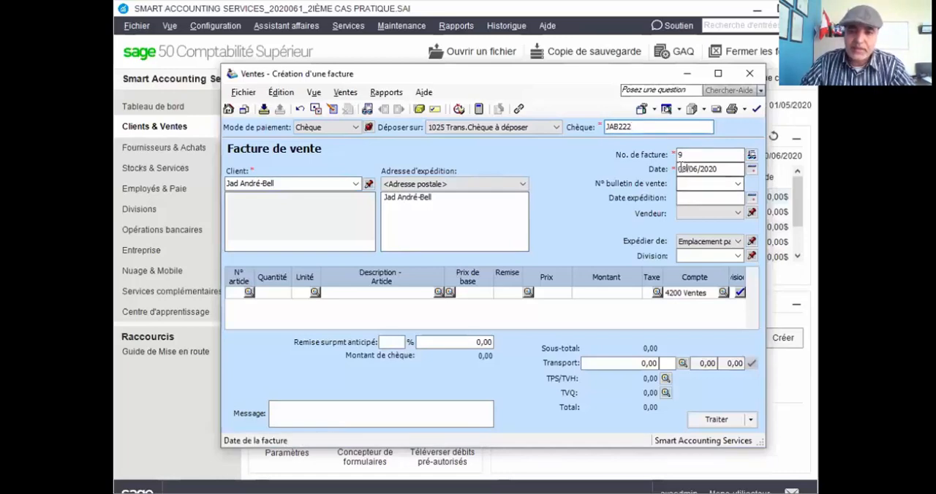
pyautogui.write('17')
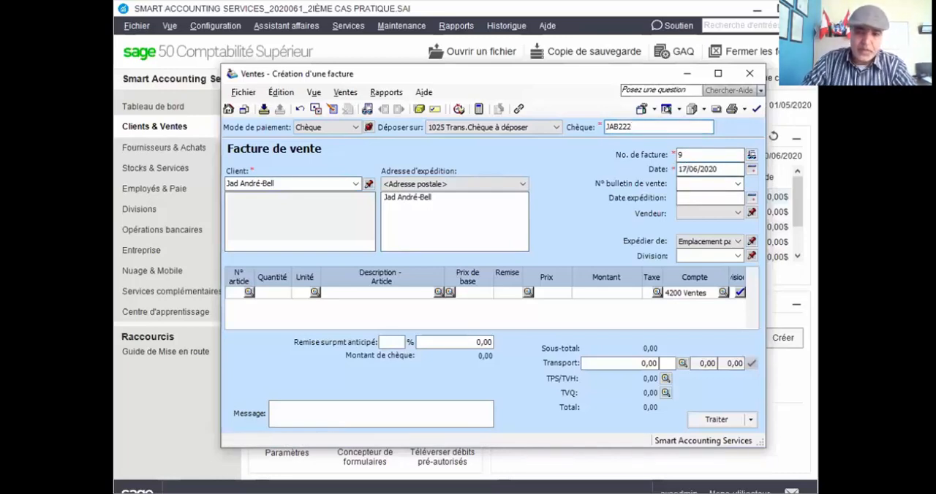
pyautogui.click(611, 293)
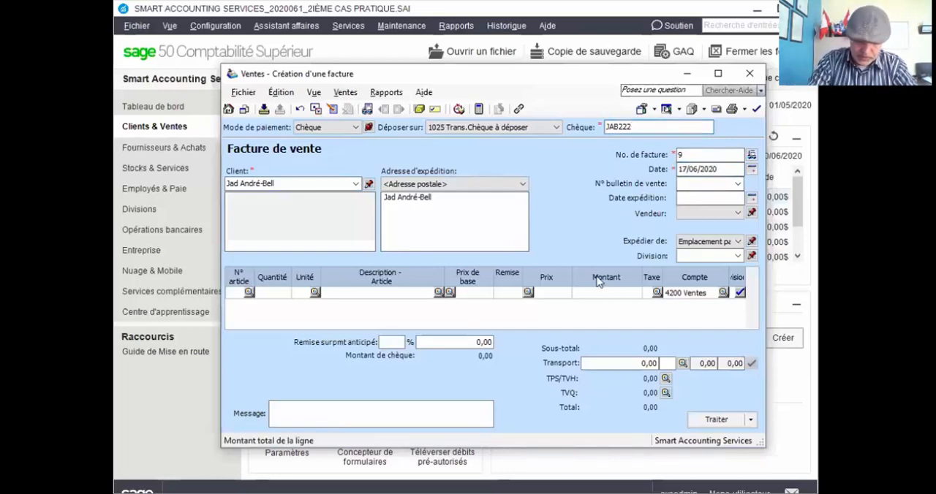
pyautogui.write('1060')
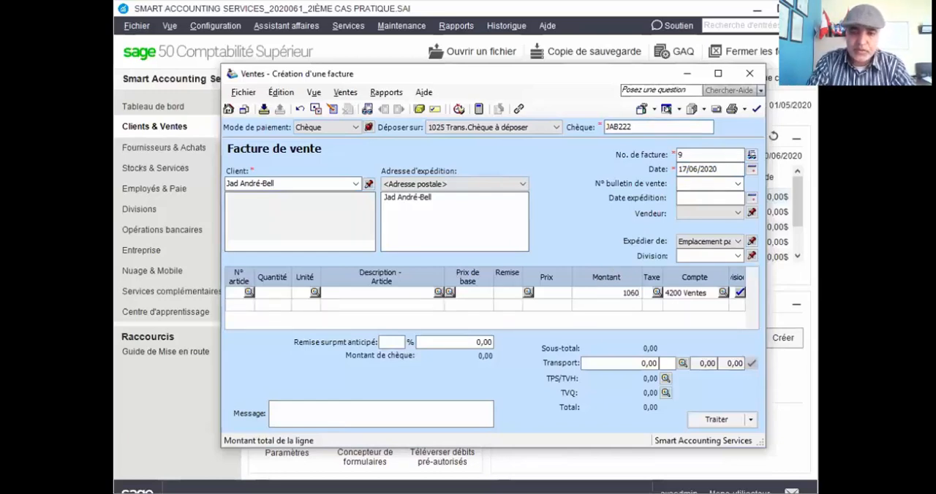
pyautogui.press('Tab')
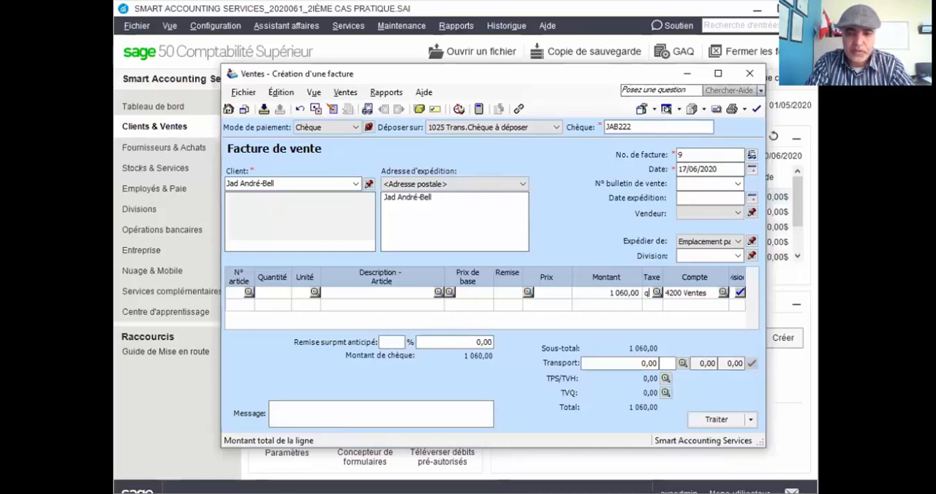
pyautogui.press('BackSpace')
pyautogui.write('G')
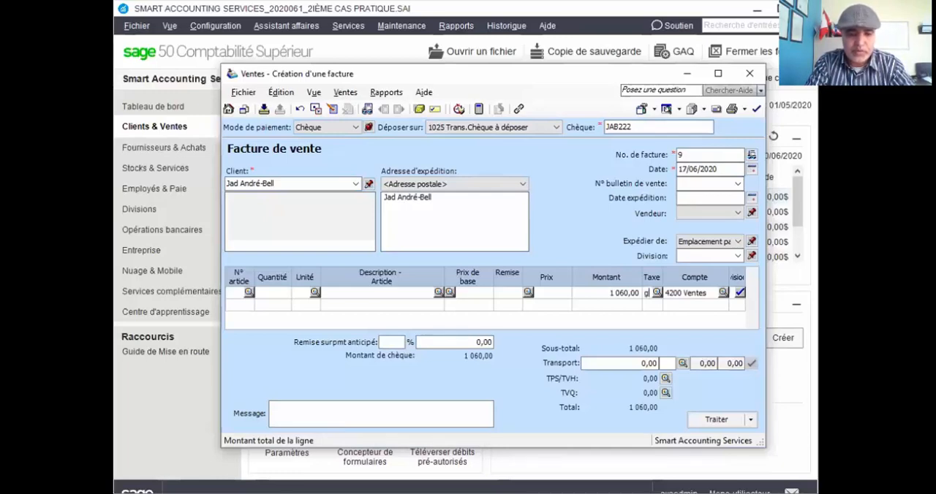
pyautogui.press('Tab')
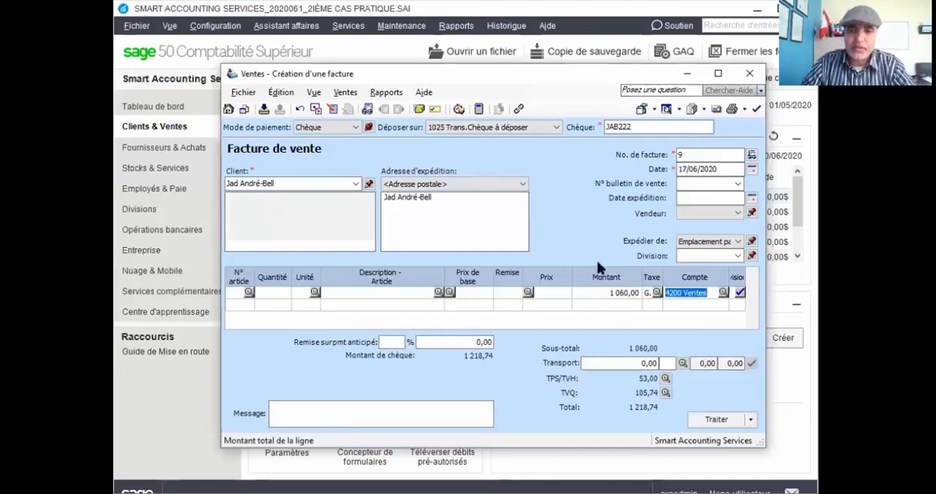
# Review the journal entry of the 1060 invoice, close it, and process the invoice, accepting its later date.
pyautogui.click(386, 93)
pyautogui.click(393, 110)
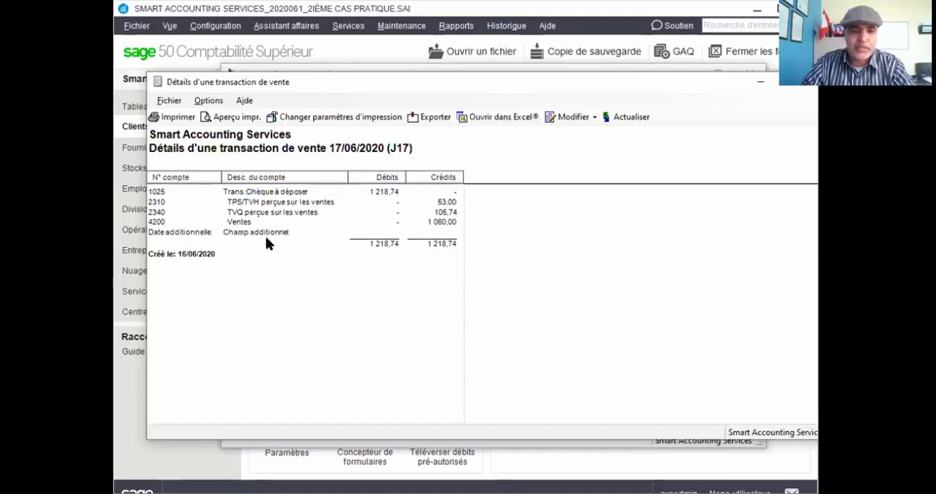
pyautogui.click(814, 87)
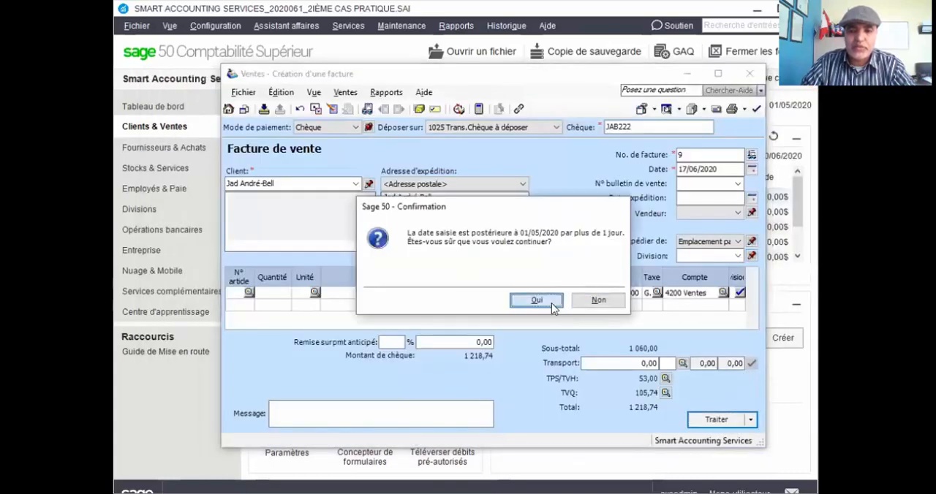
pyautogui.click(537, 300)
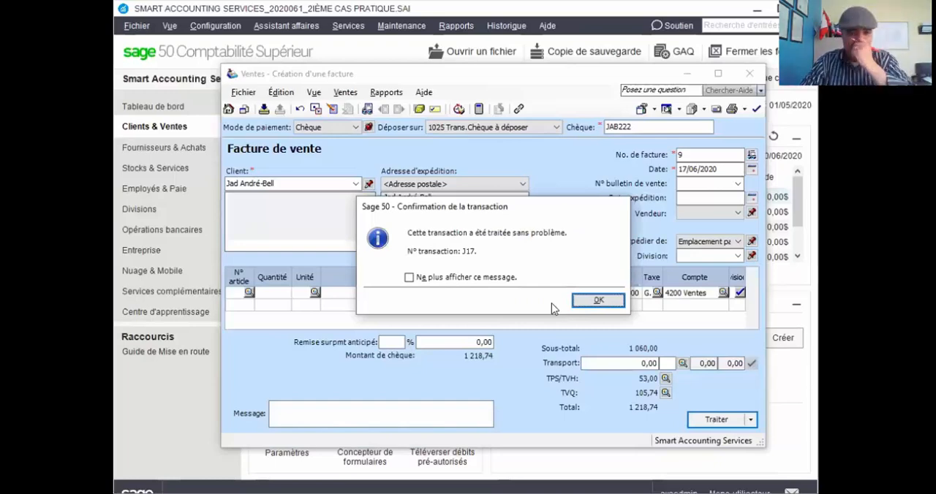
pyautogui.click(596, 304)
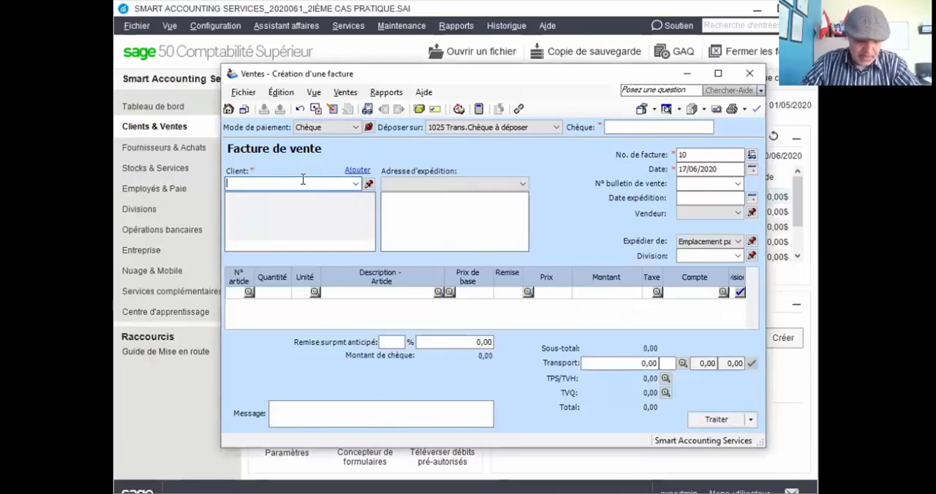
# Fill in the third customer's full name on the new invoice and add the customer with Ajout rapide.
pyautogui.write('Ama')
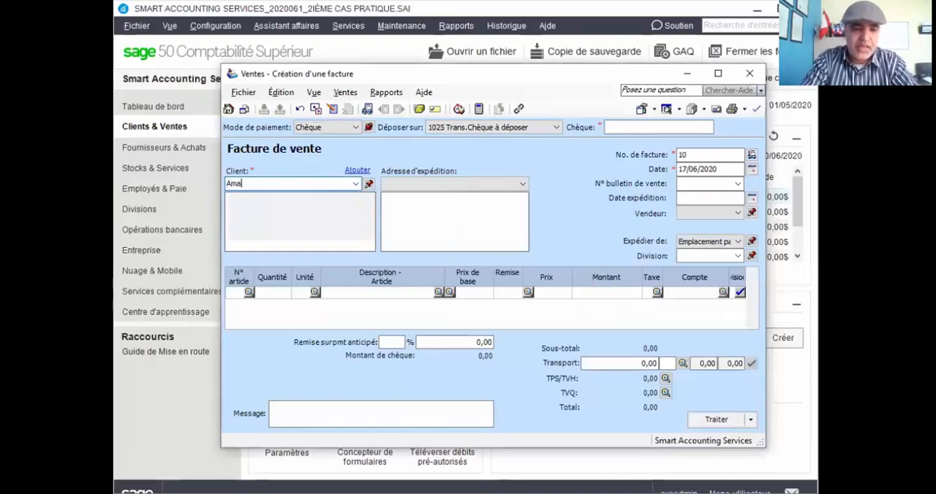
pyautogui.write('l Jolie')
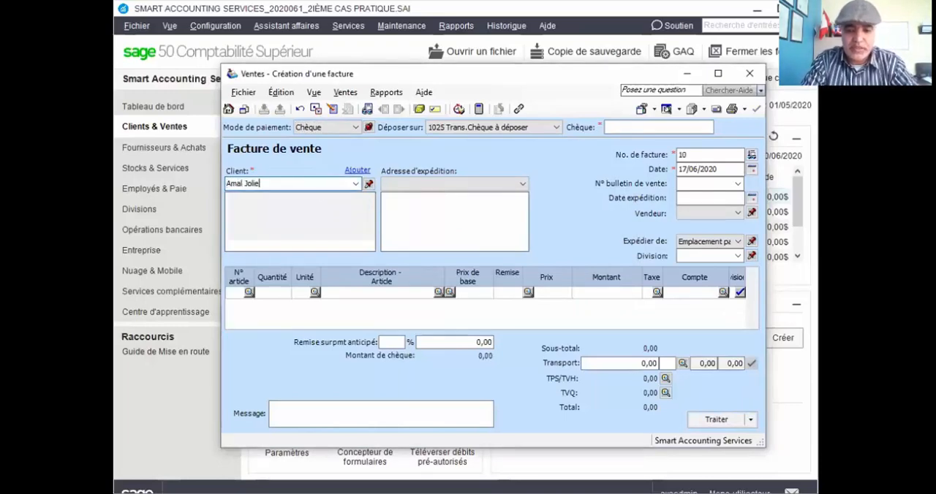
pyautogui.write('-Rose')
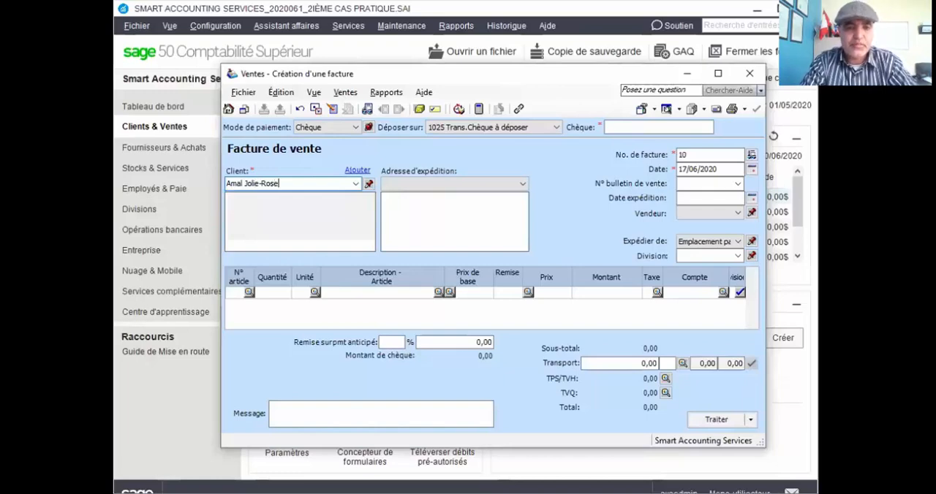
pyautogui.press('Tab')
pyautogui.click(383, 266)
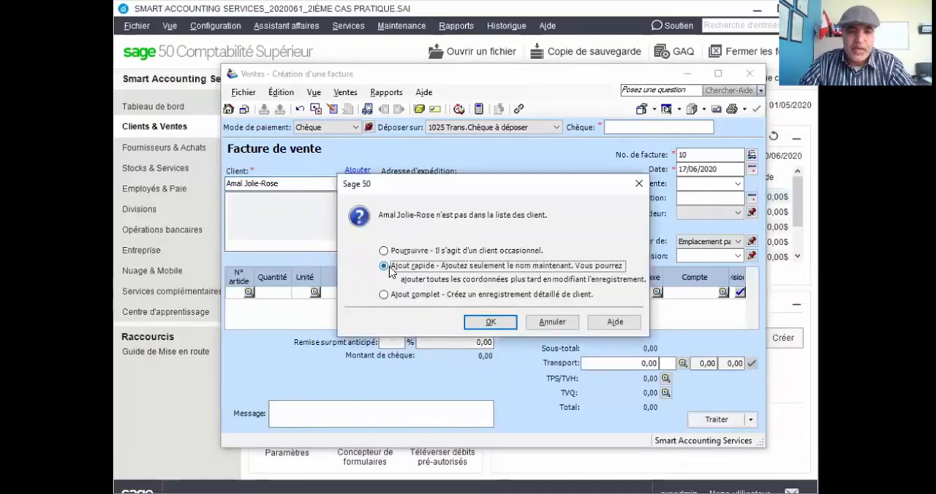
pyautogui.click(488, 323)
# Enter AJR333 as the cheque number of the third customer's invoice.
pyautogui.click(639, 127)
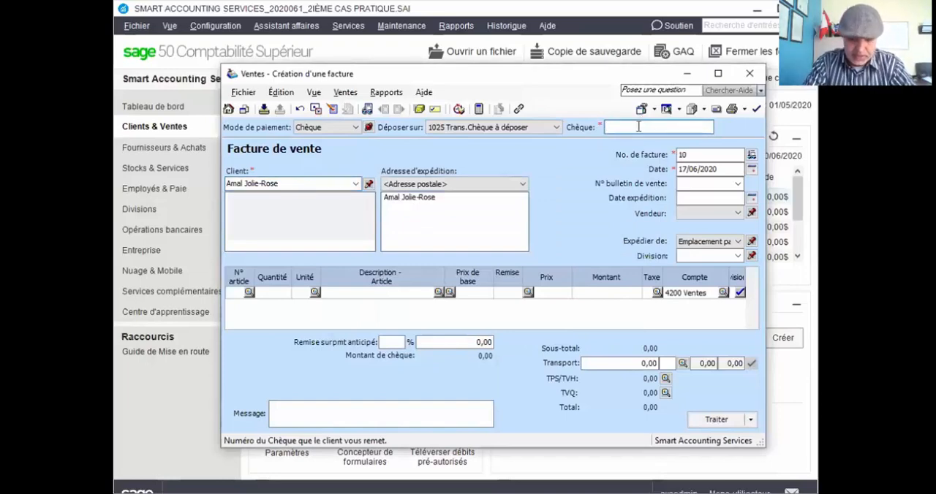
pyautogui.write('AJR')
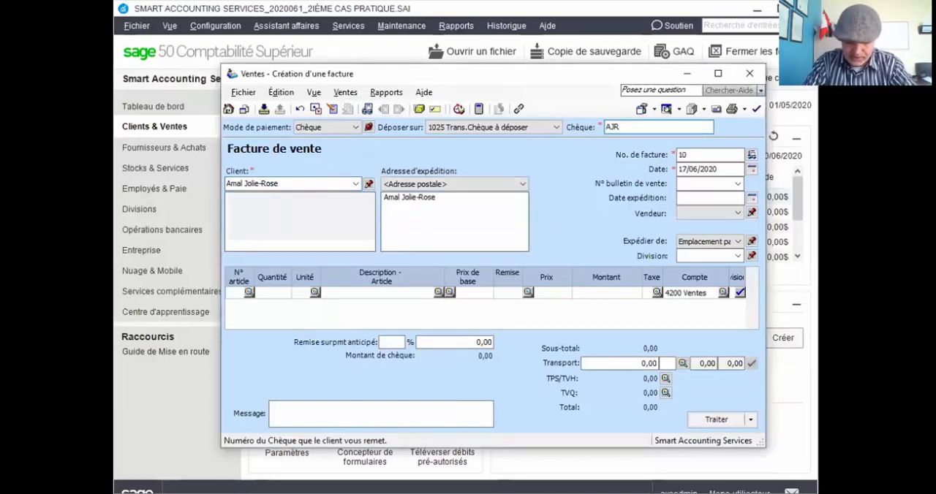
pyautogui.write('333')
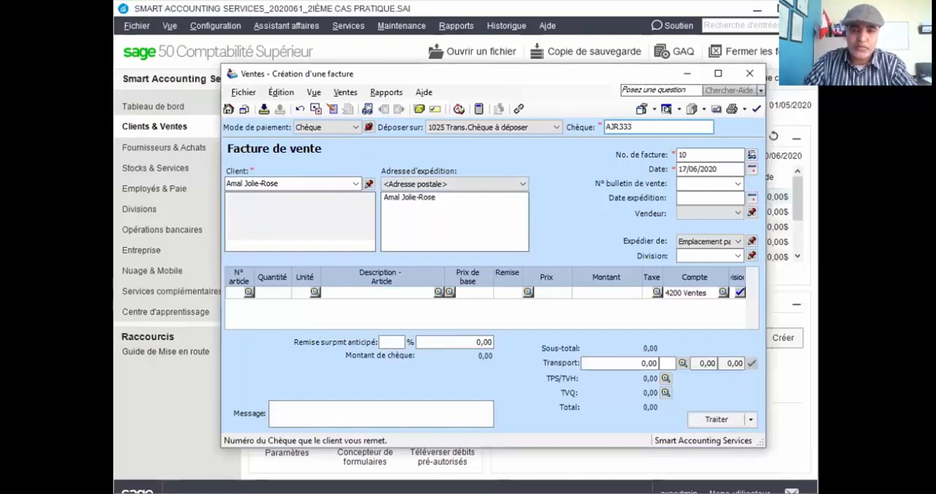
# Set the third customer's invoice number to C20062020 and its date to 20/06/2020.
pyautogui.click(694, 154)
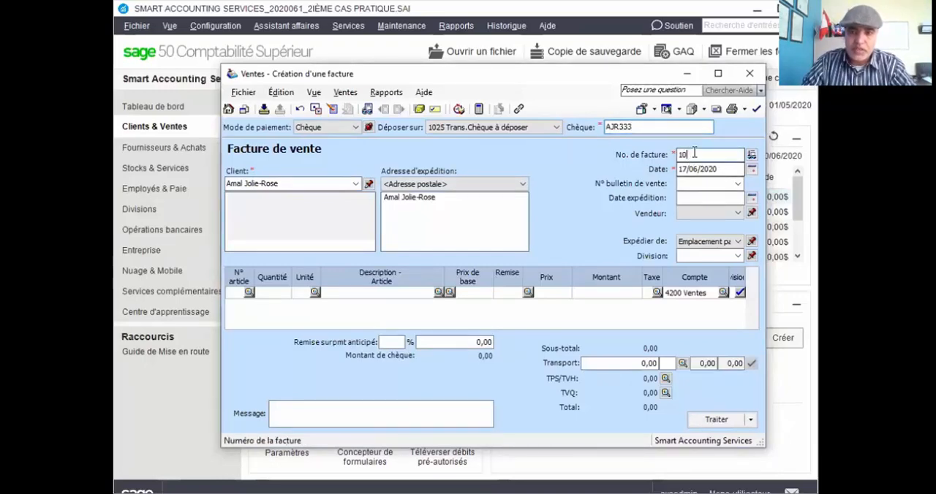
pyautogui.doubleClick(694, 154)
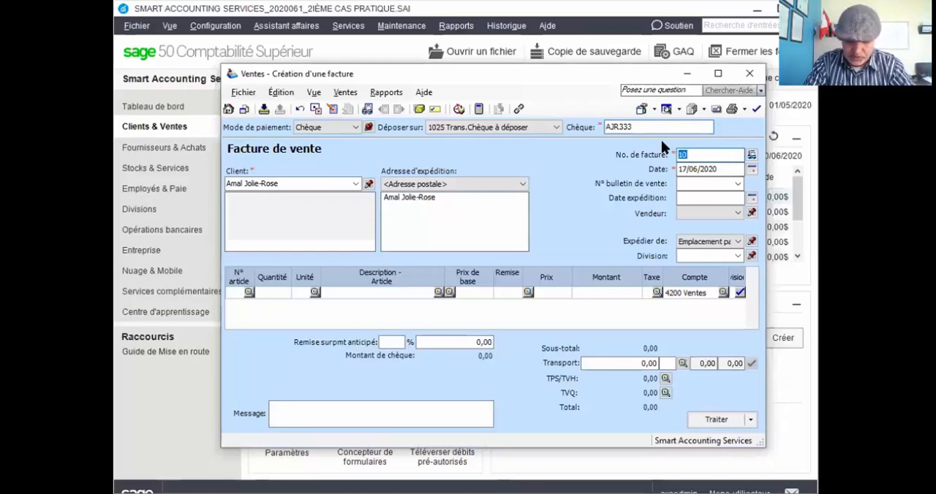
pyautogui.write('C')
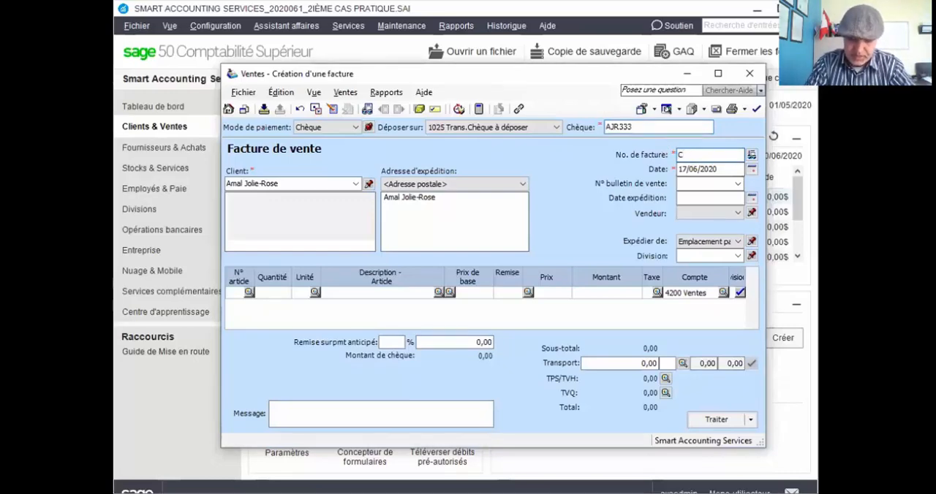
pyautogui.write('20062020')
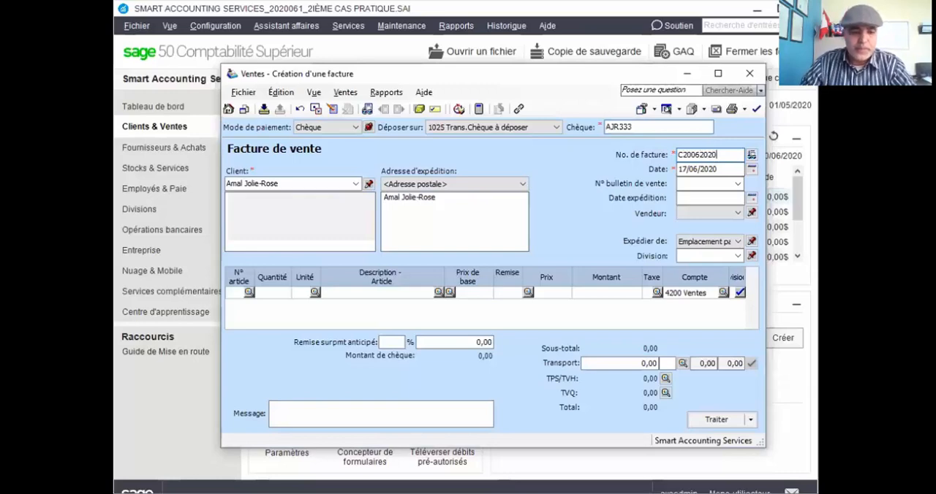
pyautogui.press('Tab')
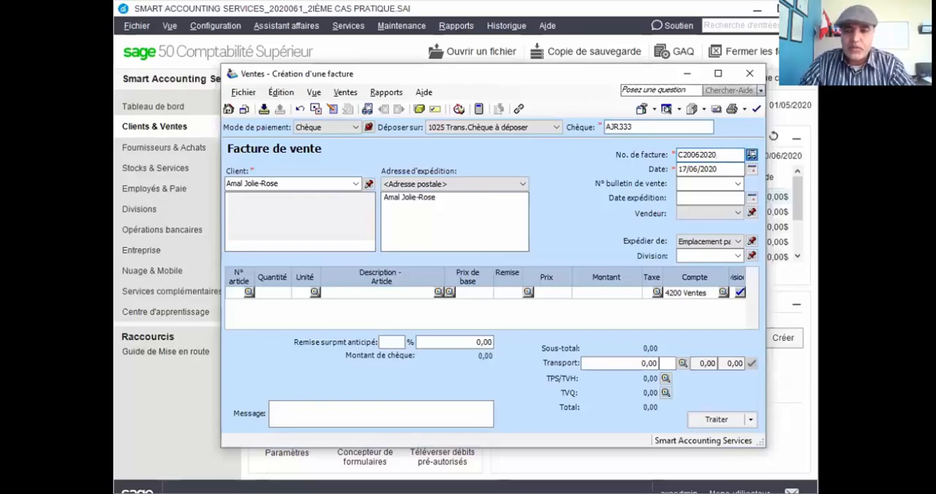
pyautogui.doubleClick(680, 169)
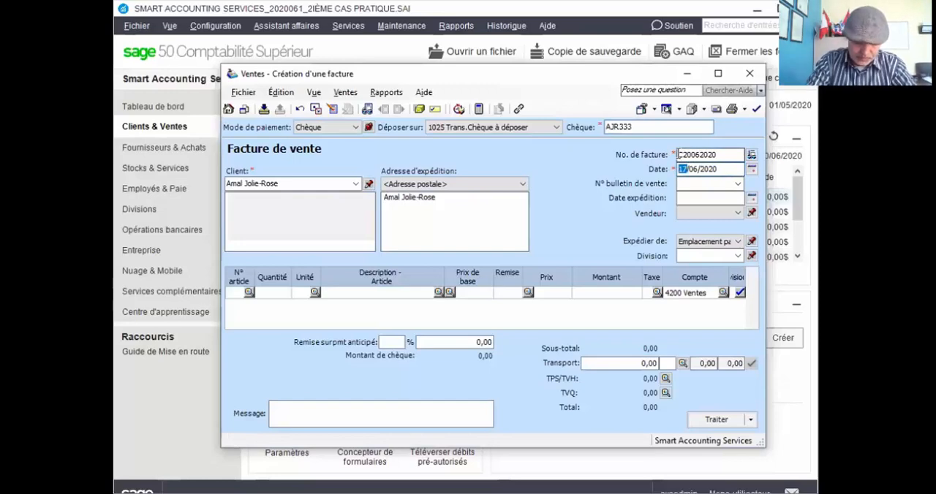
pyautogui.write('20')
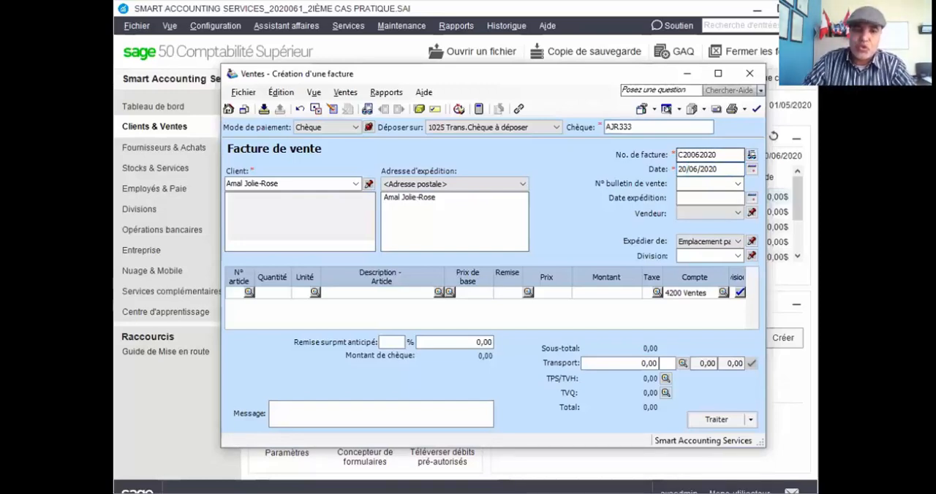
# Enter an amount of 1370 on the first line of invoice C20062020, with TPS and TVQ applied.
pyautogui.click(610, 293)
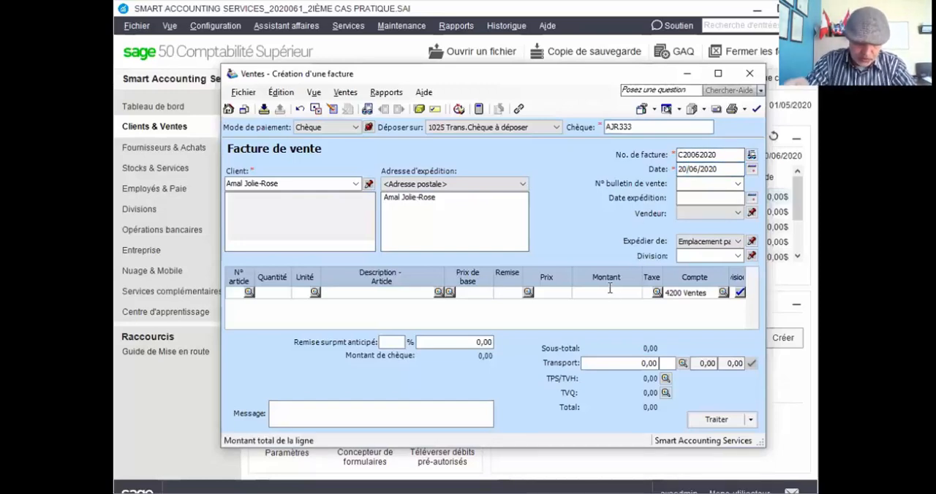
pyautogui.write('1370')
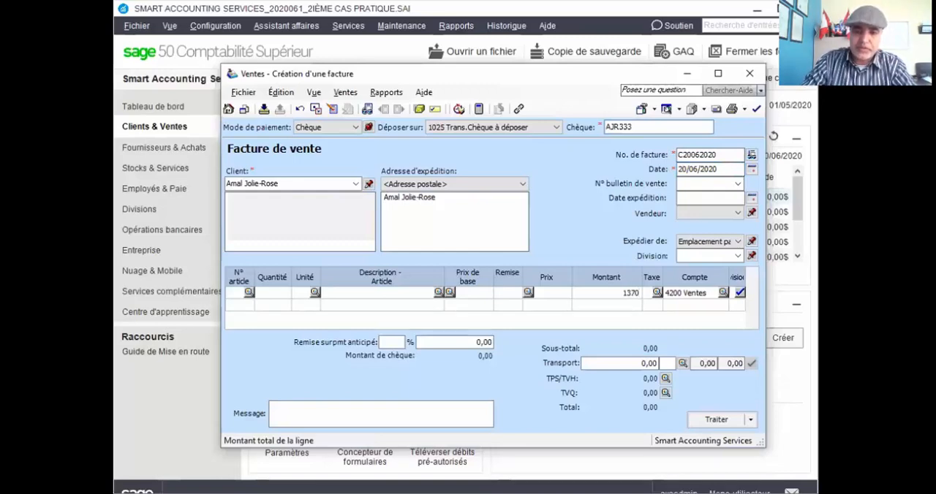
pyautogui.press('Tab')
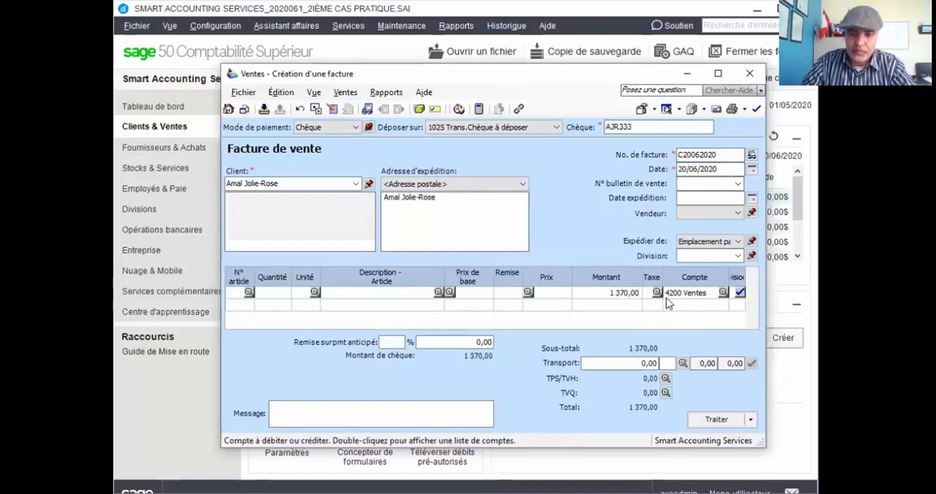
pyautogui.write('gq')
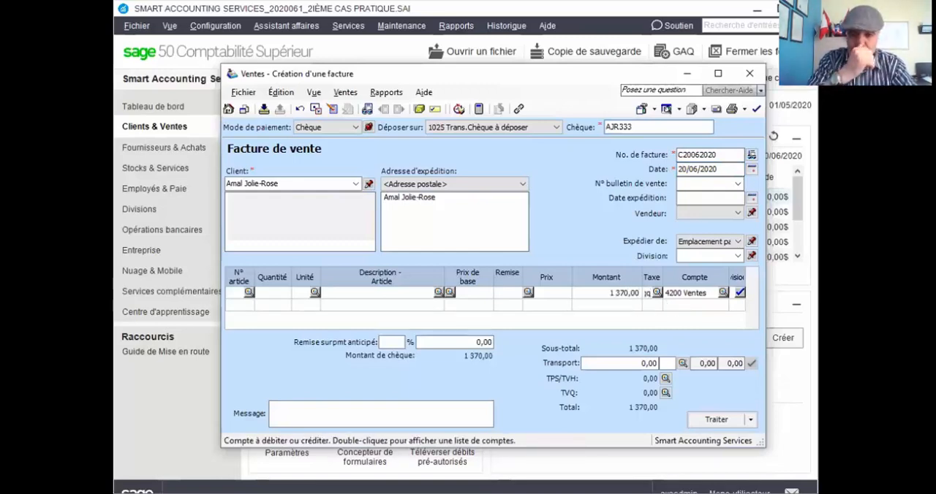
pyautogui.press('Tab')
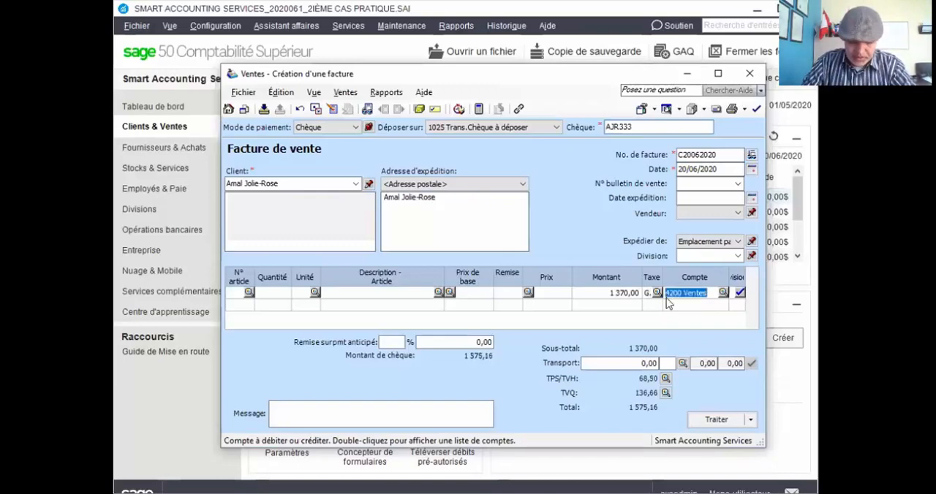
pyautogui.press('Tab')
pyautogui.press('Tab')
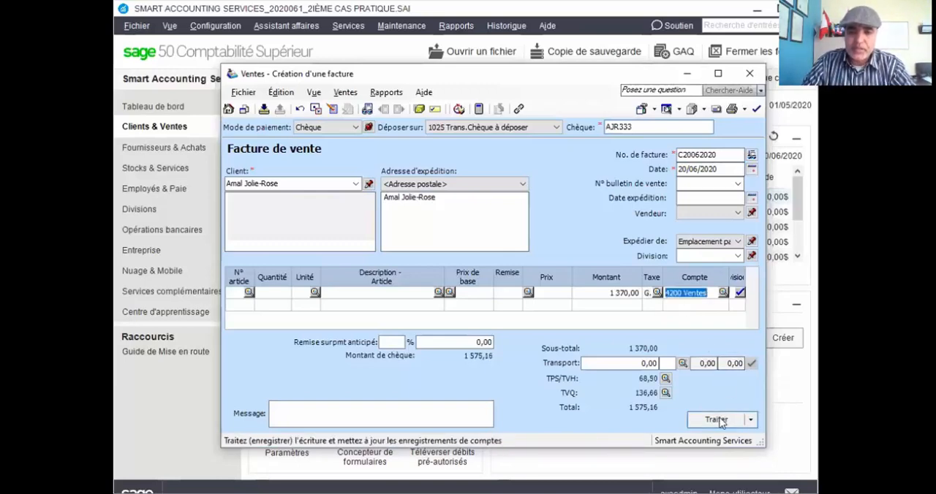
# Process invoice C20062020, accepting its later date.
pyautogui.press('Return')
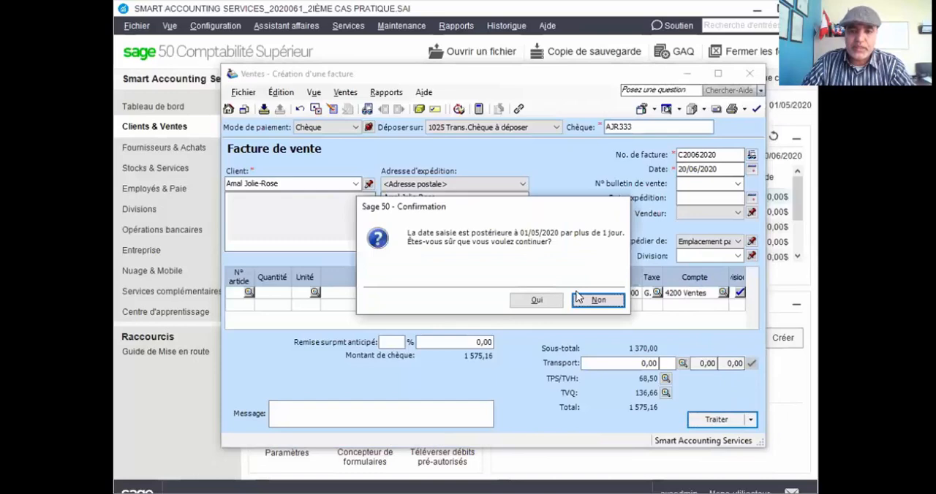
pyautogui.click(534, 301)
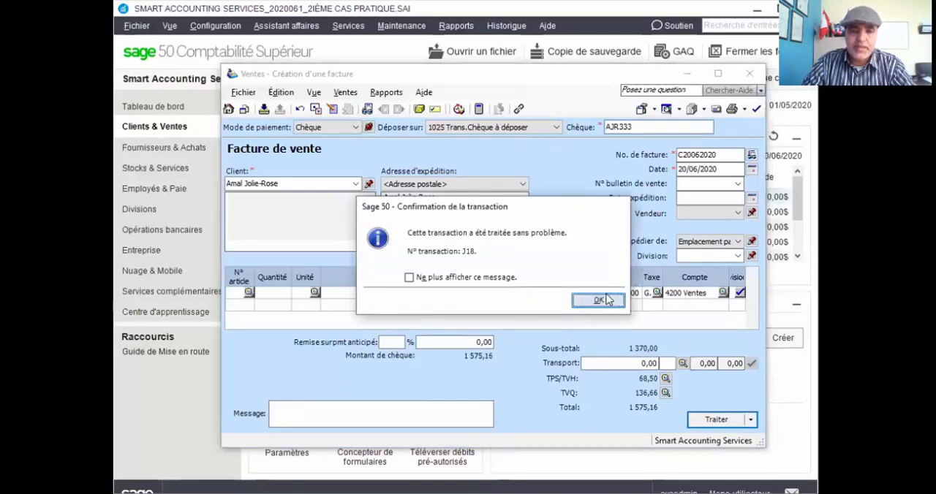
pyautogui.click(605, 299)
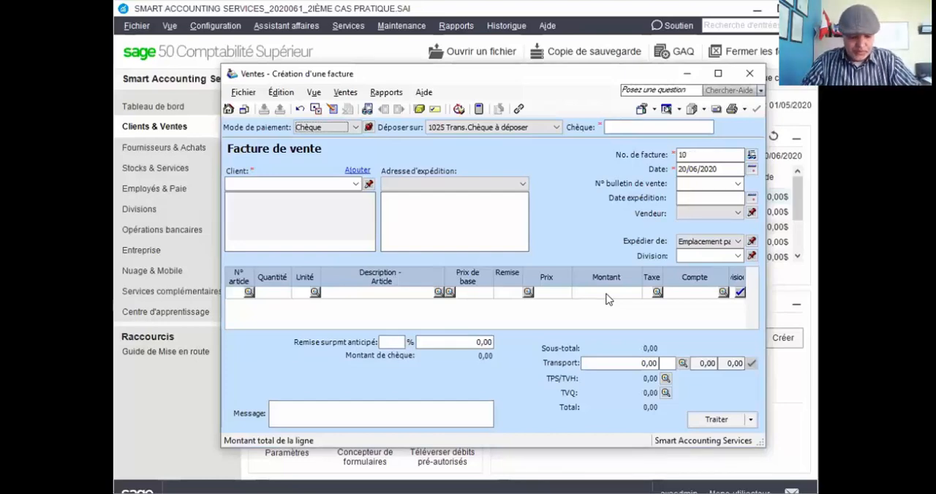
# Enter the fourth customer's full name on the new cheque sales invoice and continue as a one-time customer.
pyautogui.click(315, 183)
pyautogui.write('Marc Barette')
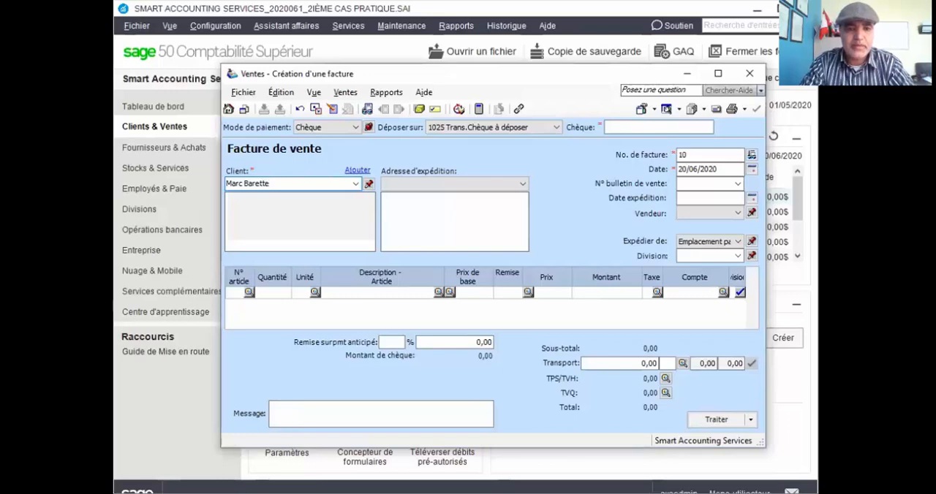
pyautogui.press('Tab')
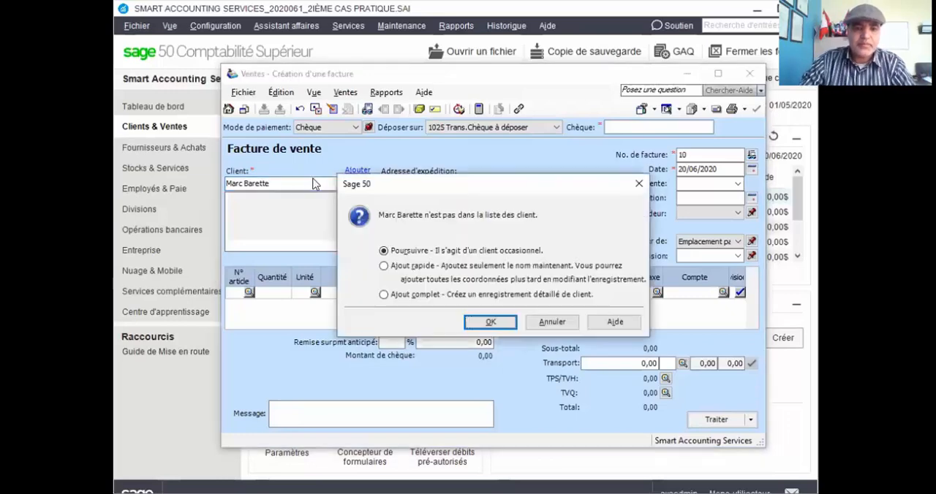
pyautogui.click(488, 323)
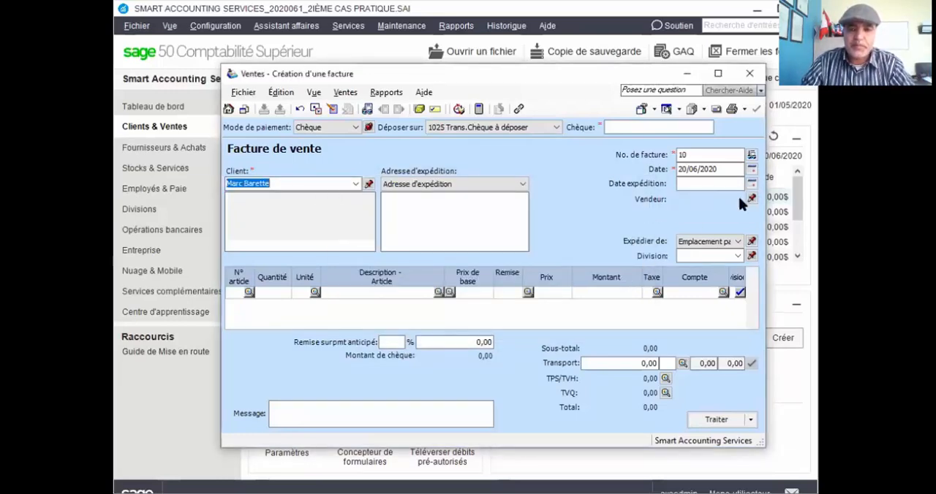
# Enter MB444 as the cheque number of the fourth customer's invoice.
pyautogui.click(625, 128)
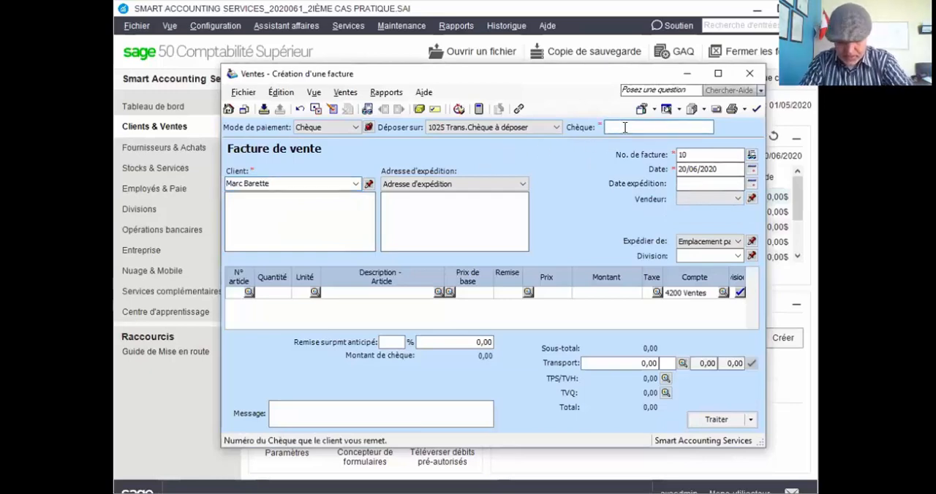
pyautogui.write('MB44')
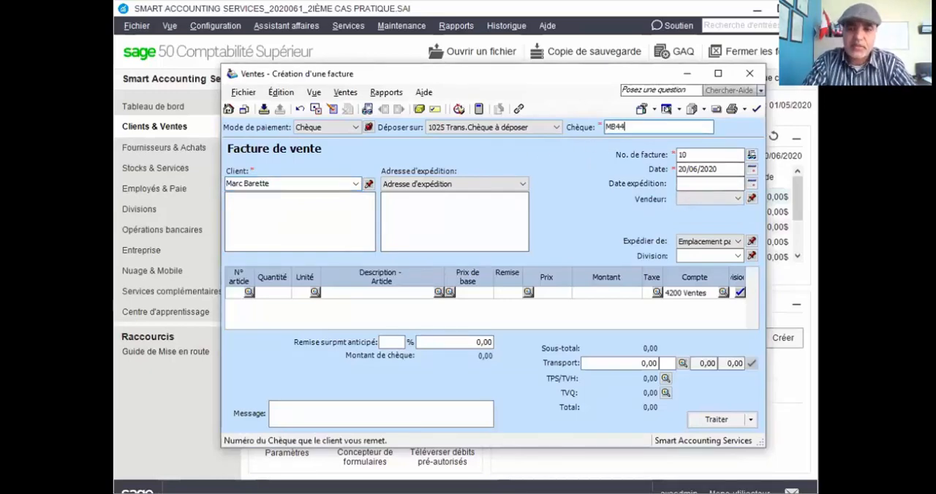
pyautogui.write('4')
pyautogui.press('Tab')
pyautogui.press('Tab')
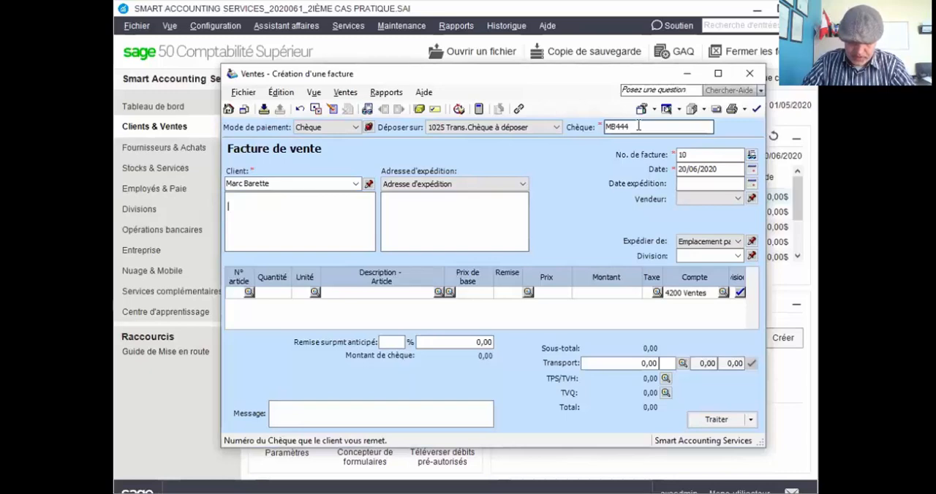
# Set the fourth customer's invoice number to C30062020 and its date to 30/06/2020.
pyautogui.click(671, 155)
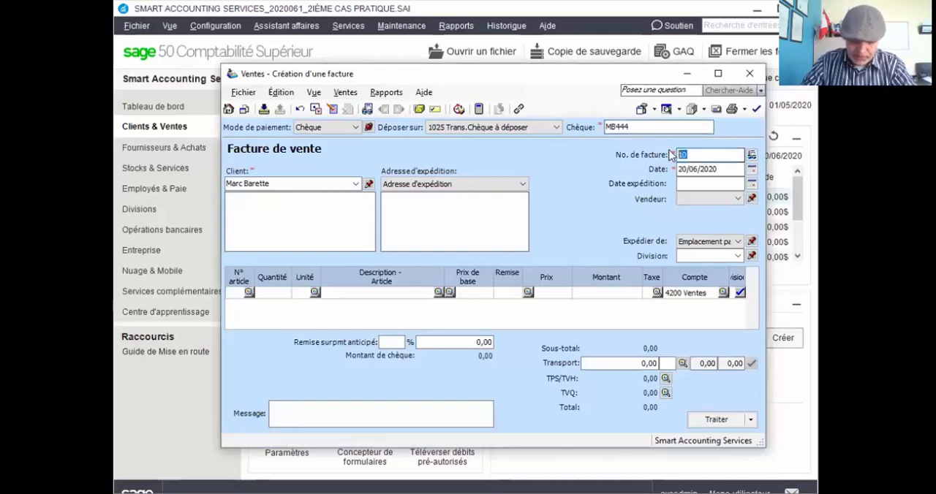
pyautogui.write('c30')
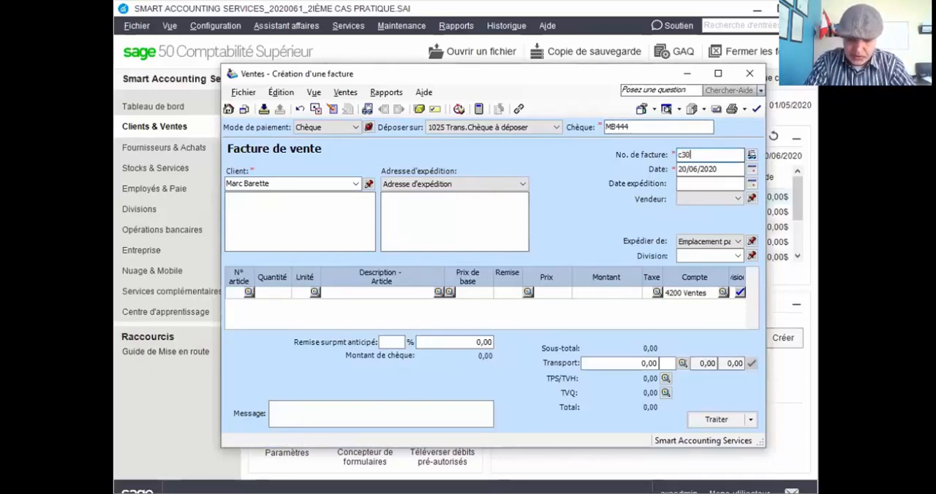
pyautogui.write('062020')
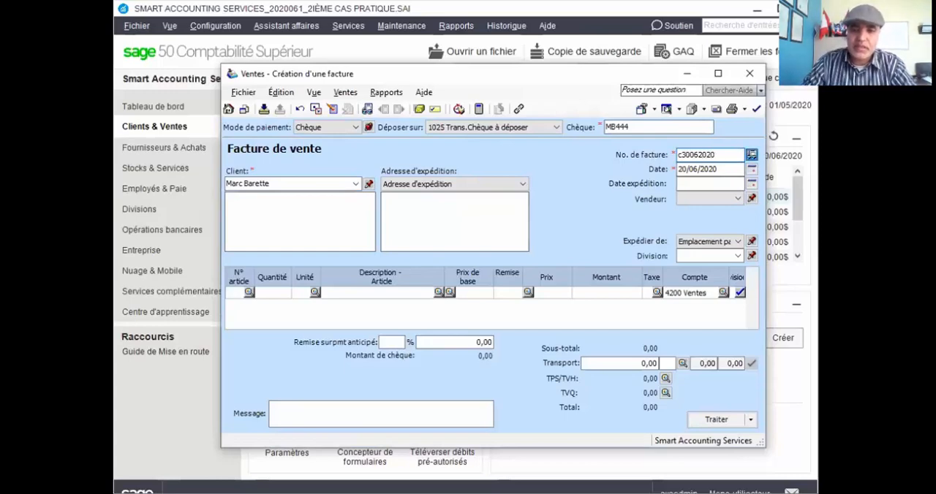
pyautogui.click(675, 169)
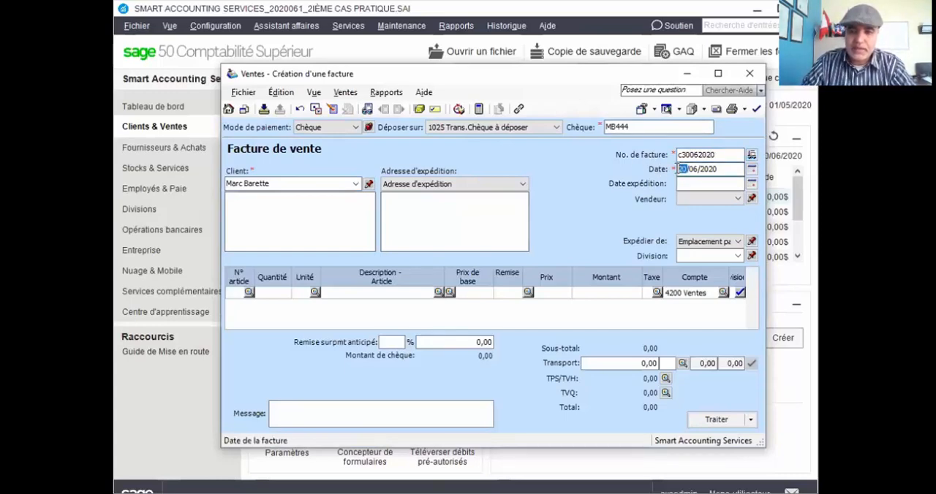
pyautogui.click(679, 155)
pyautogui.moveTo(680, 154); pyautogui.dragTo(678, 155)
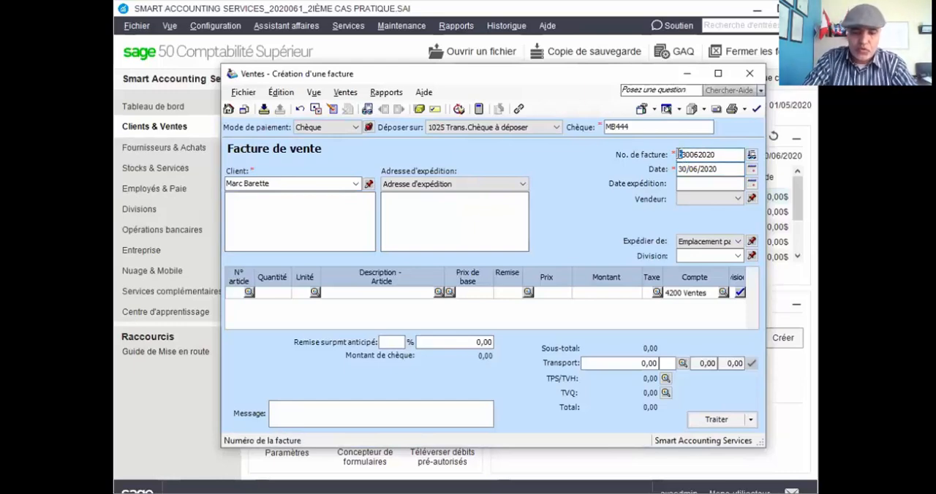
pyautogui.write('C')
# Enter an amount of 1580 on the first line of invoice C30062020, with TPS and TVQ applied.
pyautogui.click(620, 291)
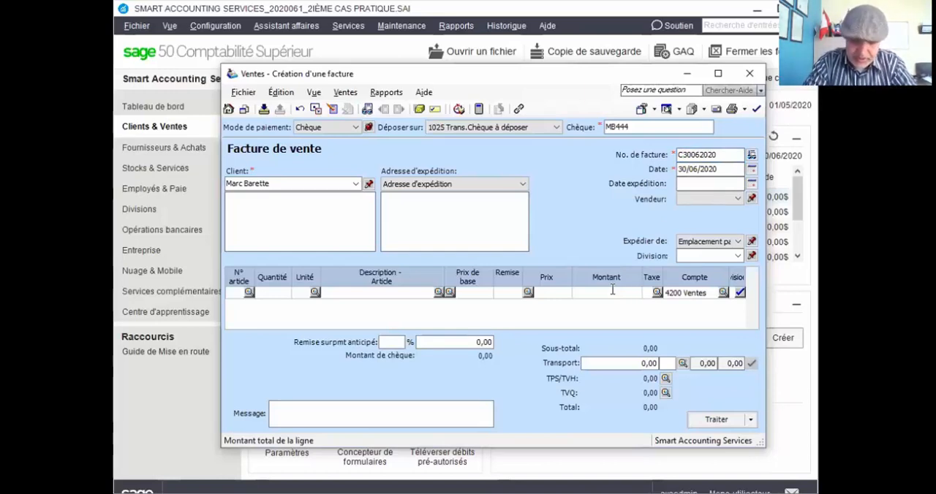
pyautogui.write('1280')
pyautogui.press('Tab')
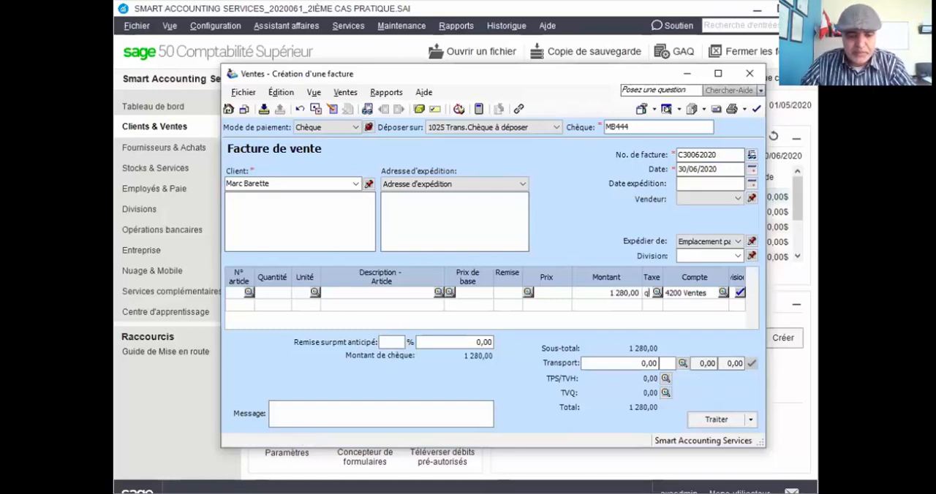
pyautogui.write('g')
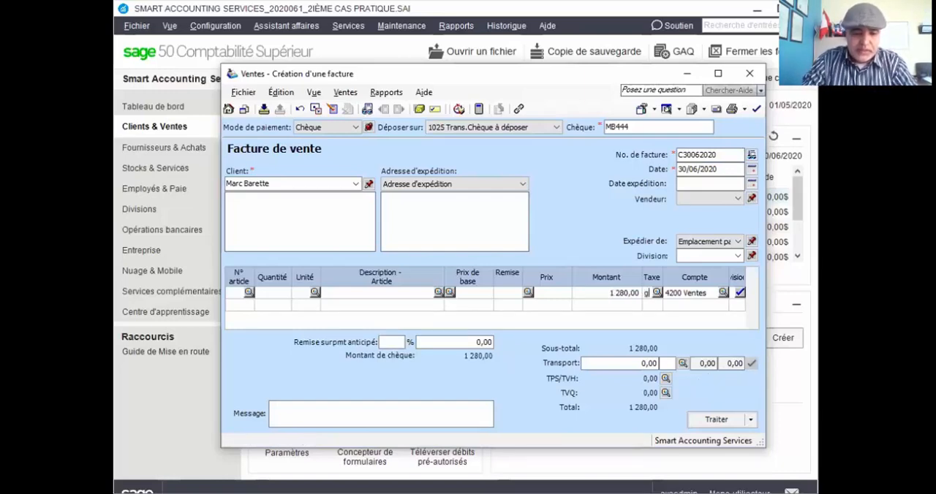
pyautogui.write('q')
pyautogui.press('Tab')
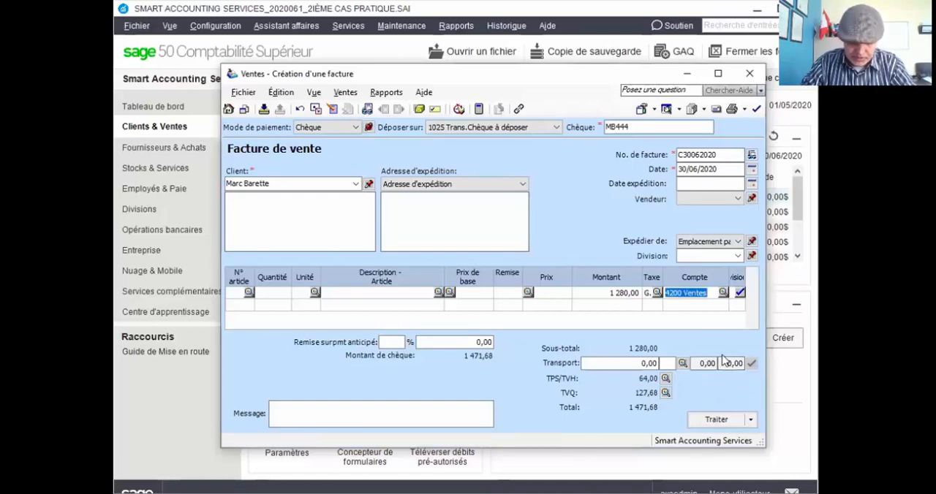
pyautogui.click(608, 292)
pyautogui.write('1580')
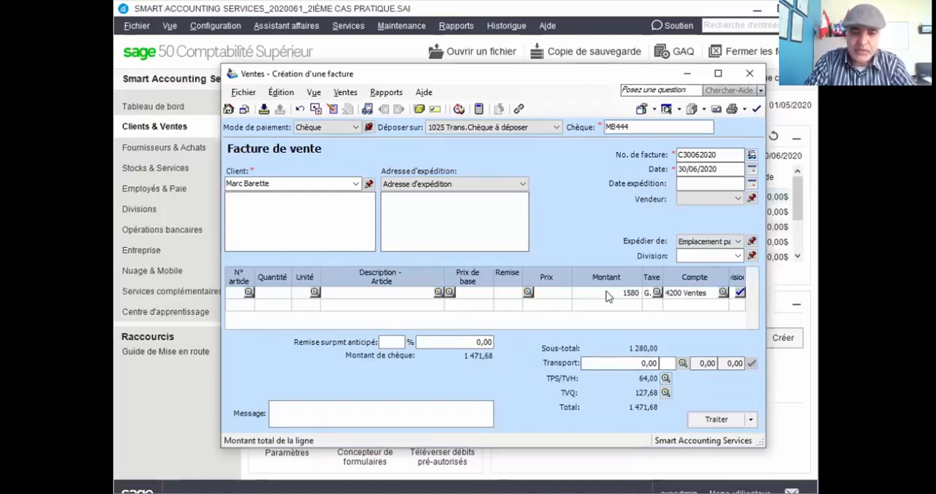
pyautogui.press('Tab')
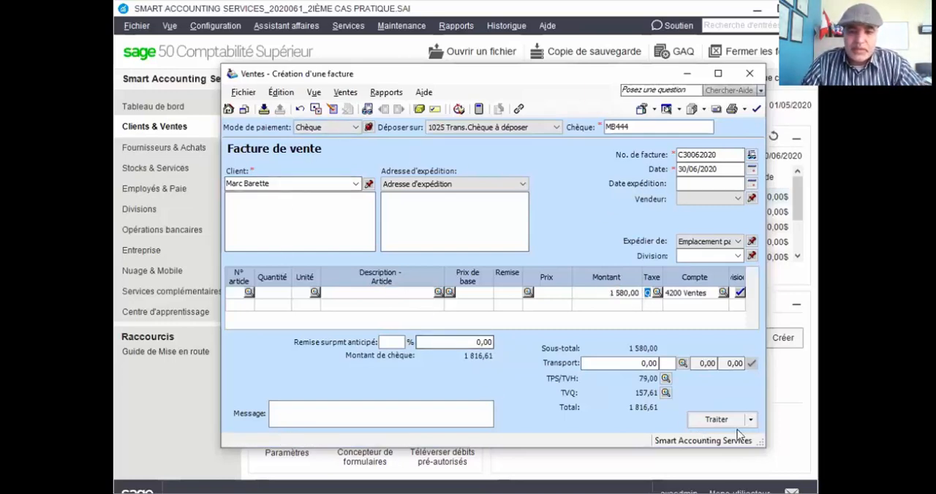
# Process invoice C30062020, accepting its later date.
pyautogui.click(717, 420)
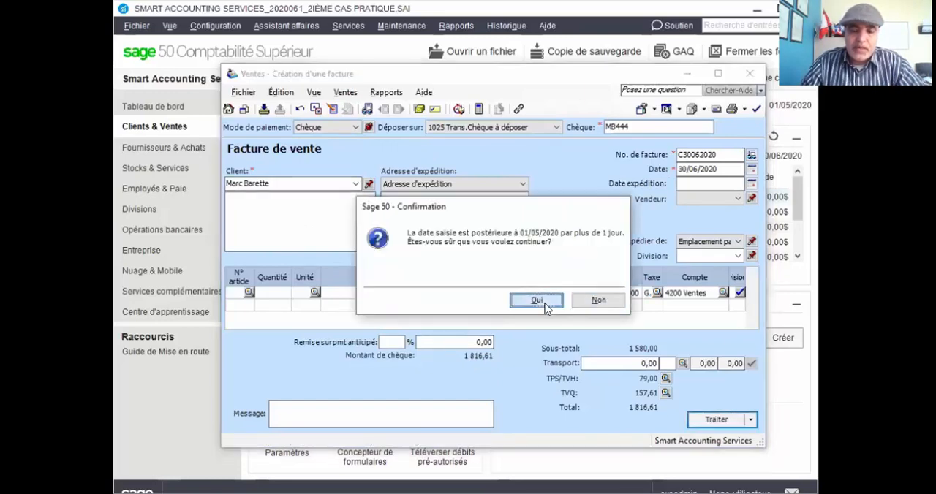
pyautogui.click(537, 301)
pyautogui.click(591, 299)
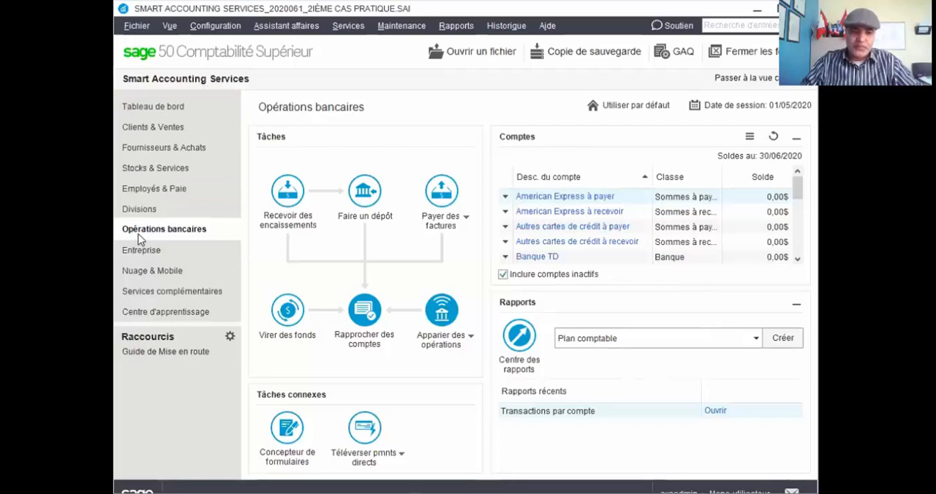
# Start a bank deposit slip (Bordereau de dépôt) with 1025 Trans.Chèque à déposer as its account.
pyautogui.click(363, 194)
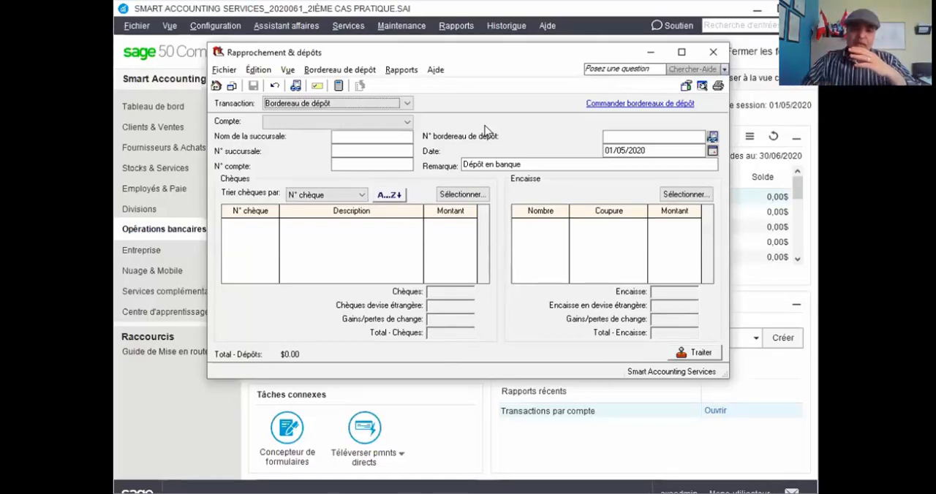
pyautogui.click(402, 136)
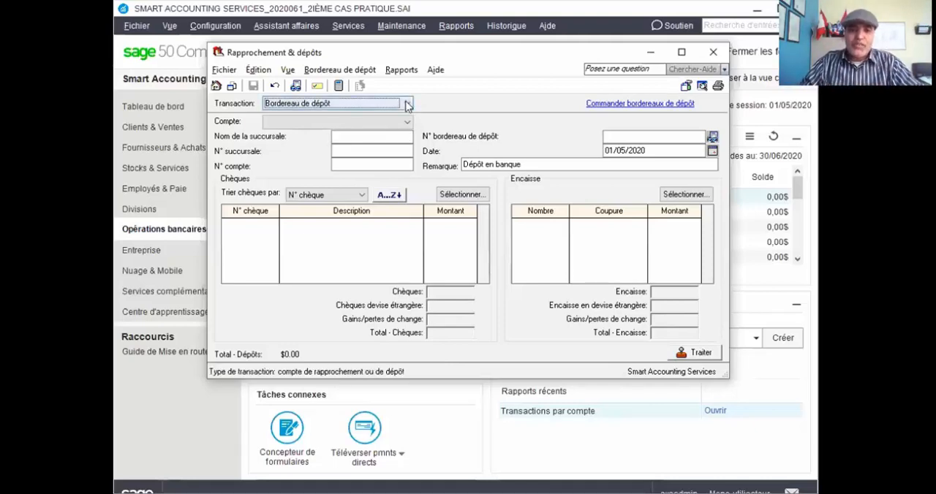
pyautogui.click(404, 103)
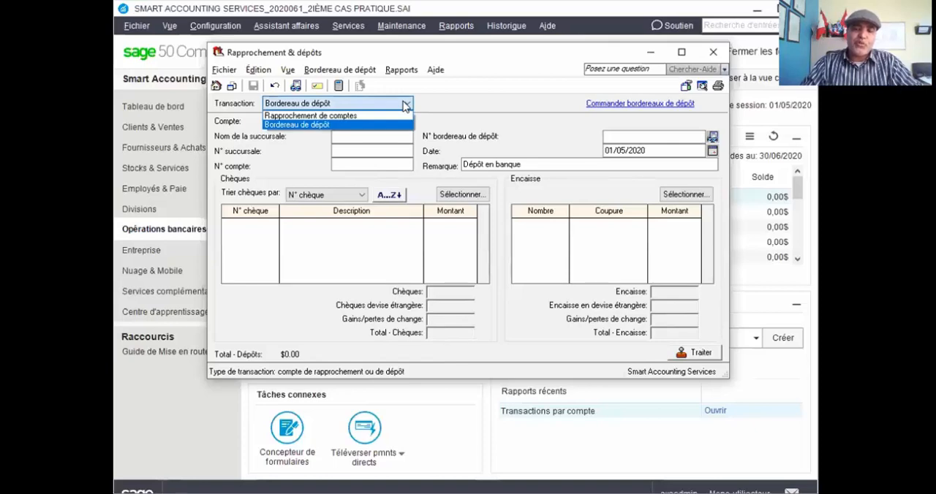
pyautogui.click(325, 125)
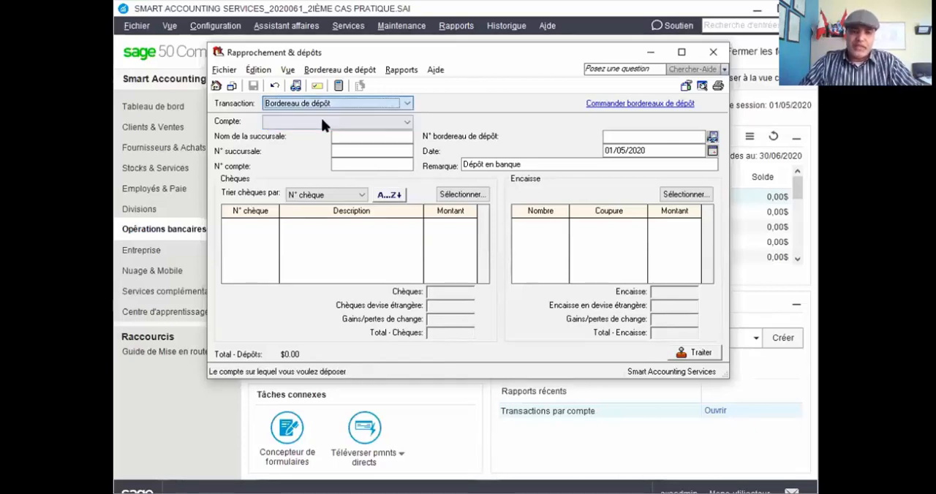
pyautogui.click(333, 118)
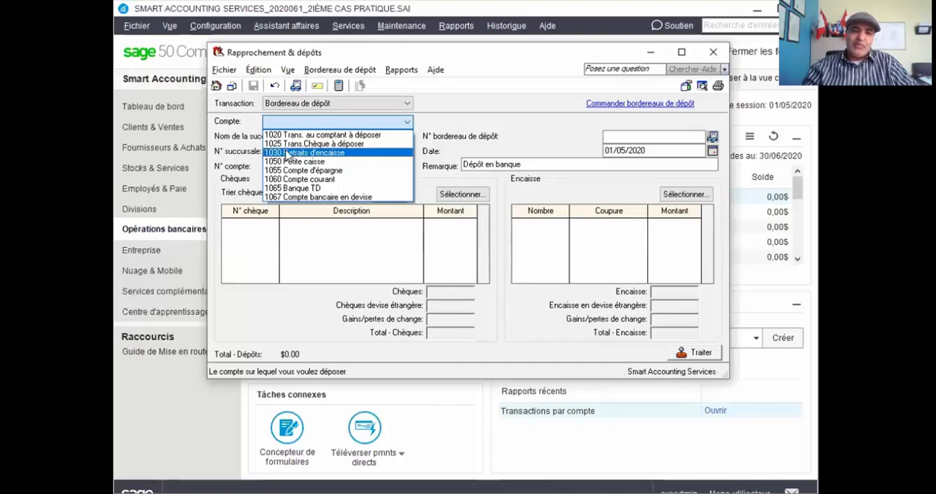
pyautogui.click(322, 143)
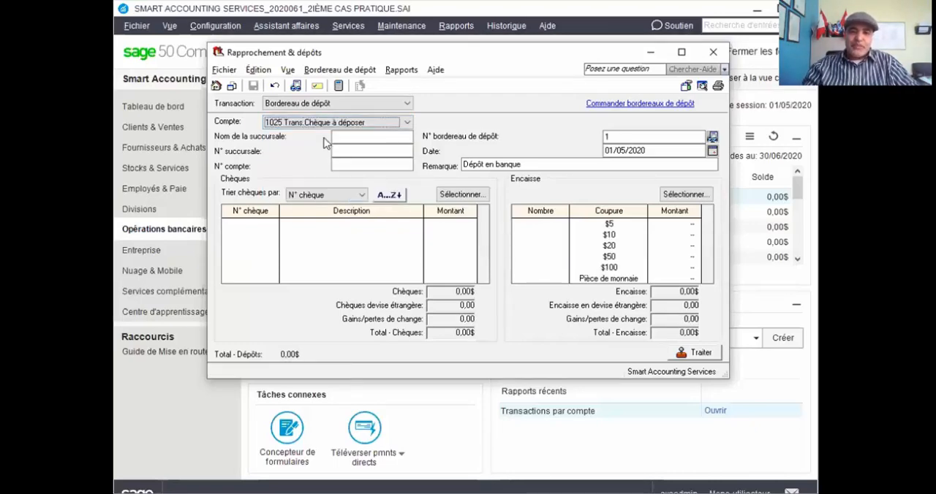
# Try 1055 Compte d'épargne as the deposit slip's account and return it to 1025 Trans.Chèque à déposer.
pyautogui.click(392, 126)
pyautogui.click(392, 126)
pyautogui.click(391, 126)
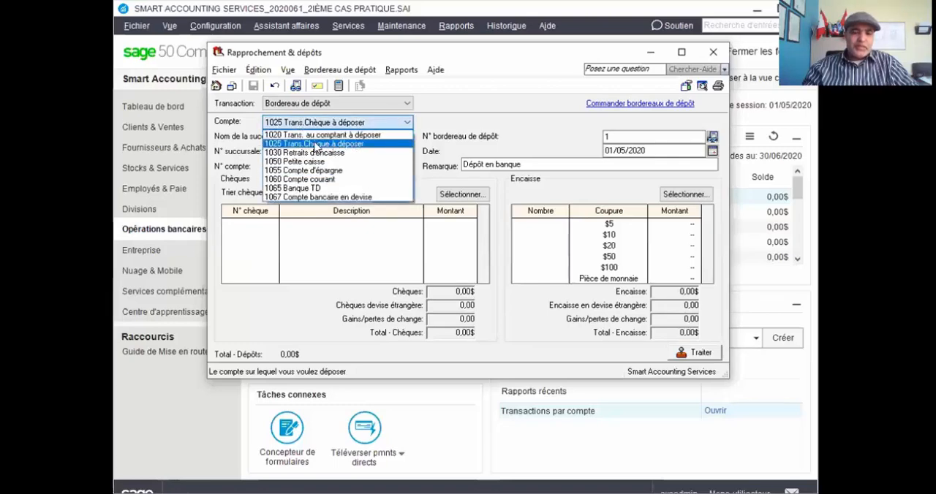
pyautogui.click(321, 170)
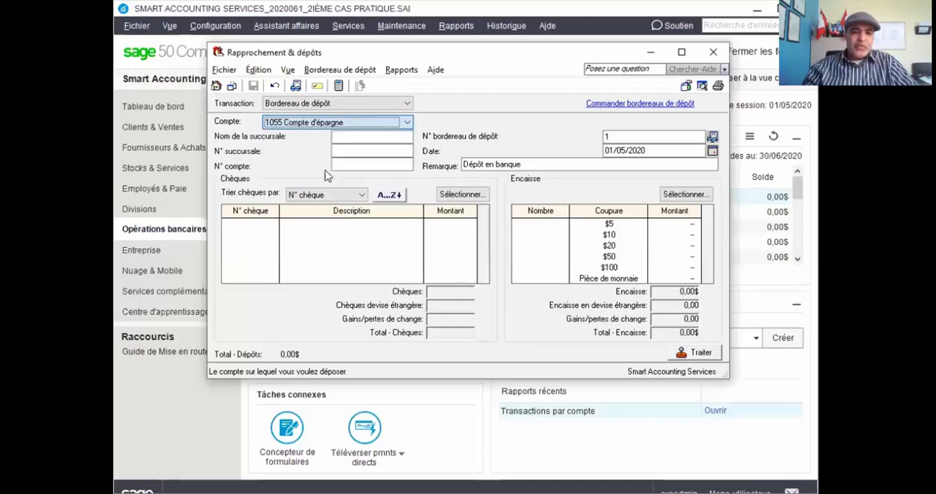
pyautogui.click(393, 121)
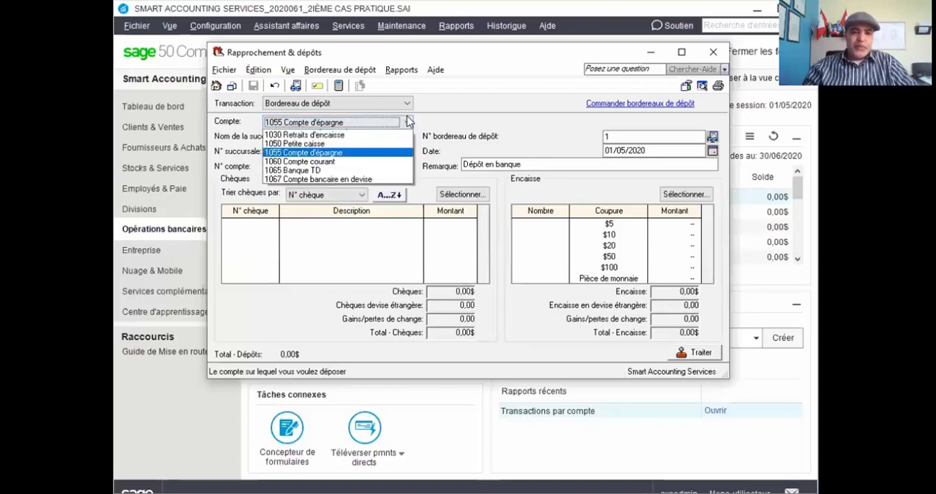
pyautogui.click(345, 144)
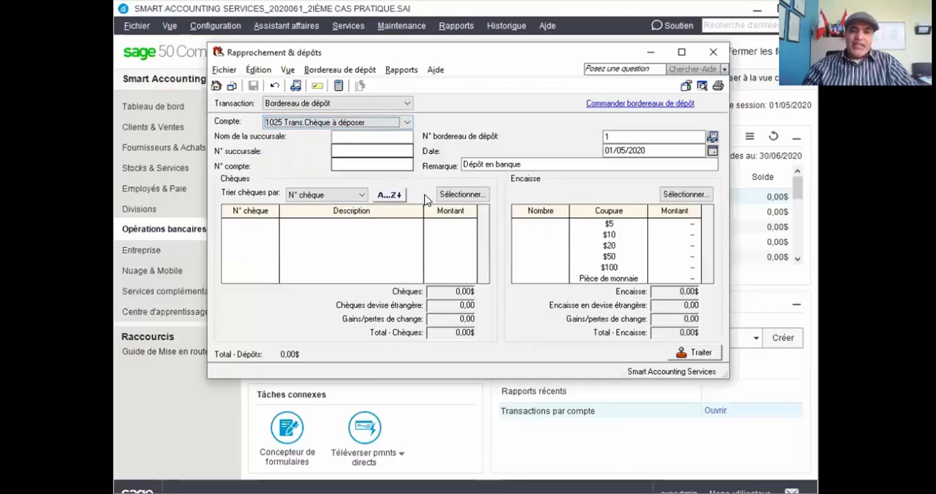
pyautogui.click(452, 195)
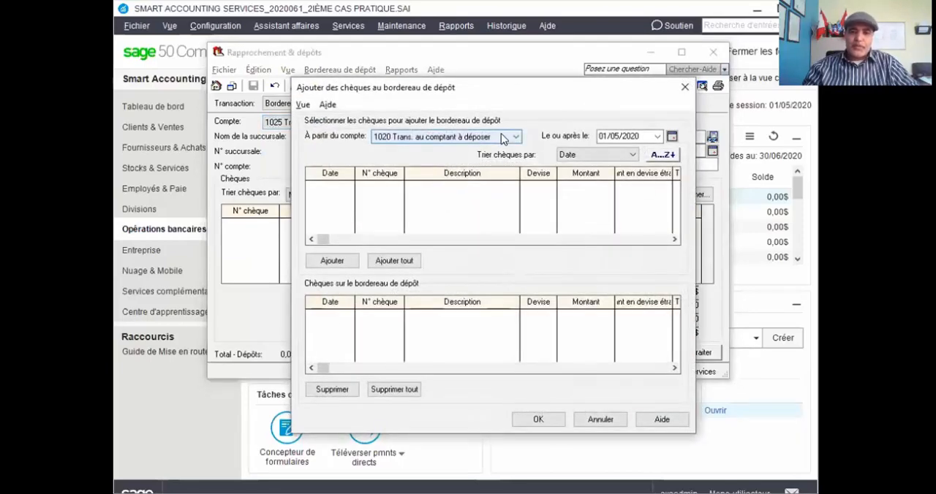
pyautogui.click(658, 139)
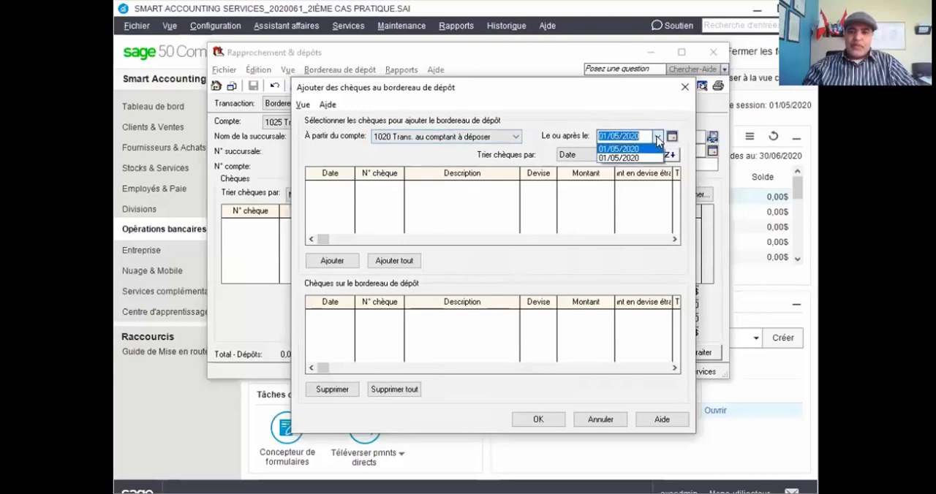
pyautogui.click(657, 139)
pyautogui.click(680, 89)
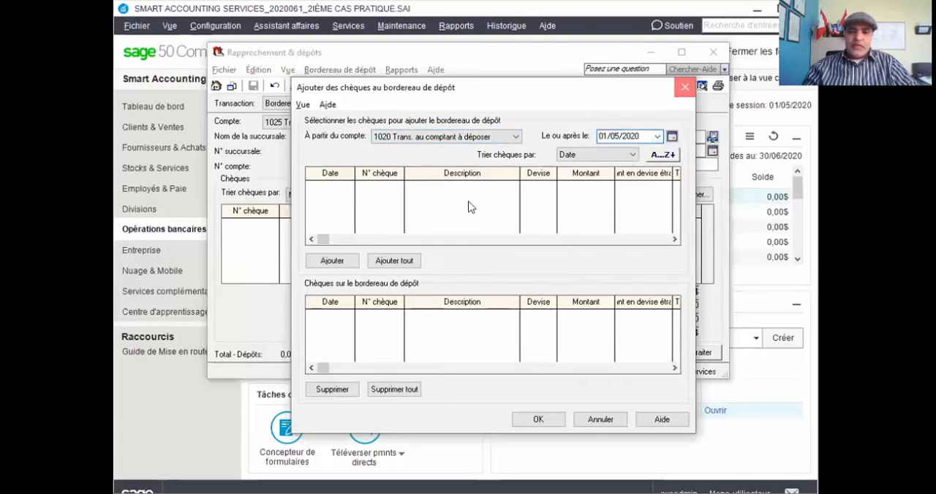
# Set the deposit slip's date to 30/06/2020.
pyautogui.click(712, 152)
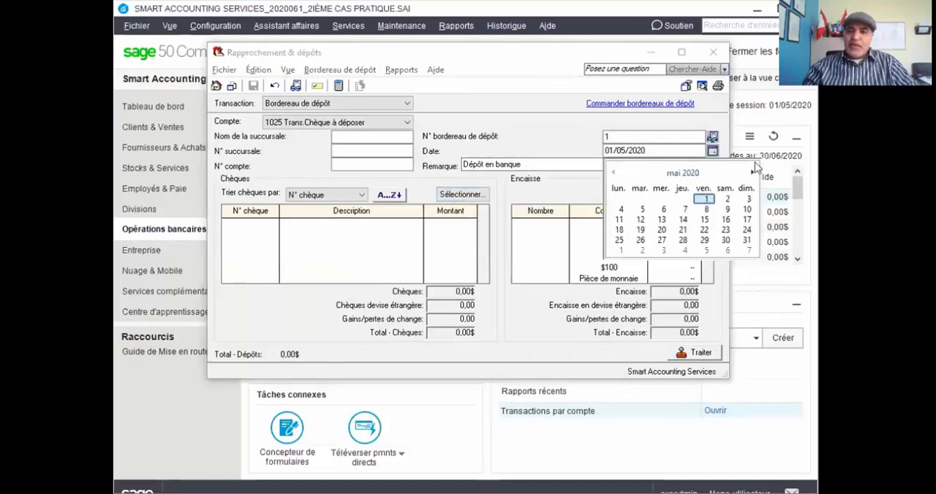
pyautogui.click(751, 173)
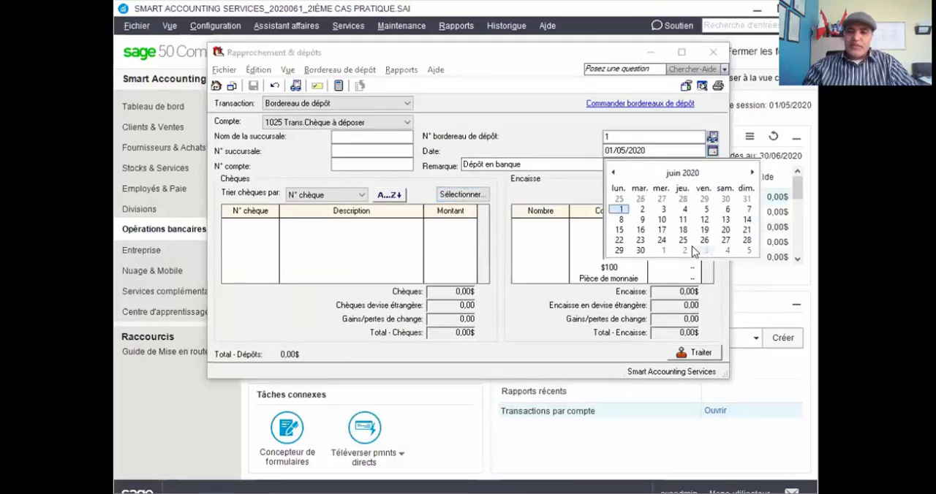
pyautogui.click(640, 250)
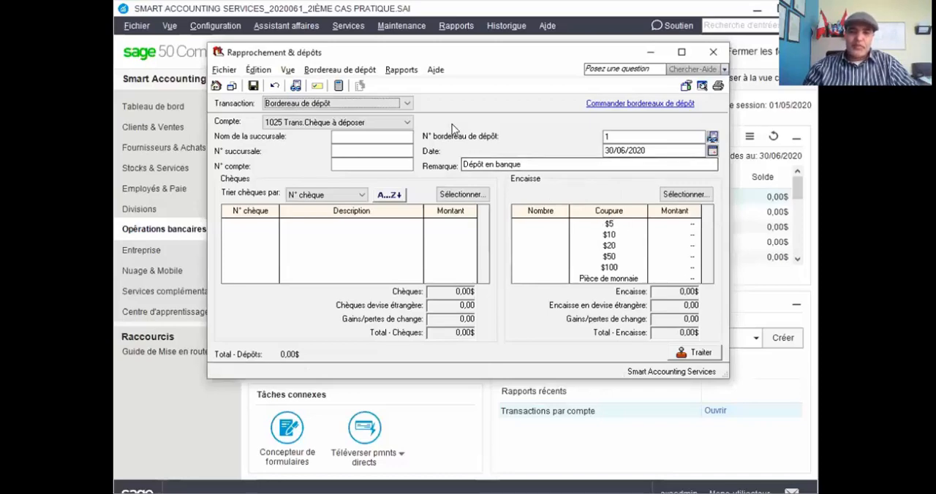
pyautogui.click(449, 194)
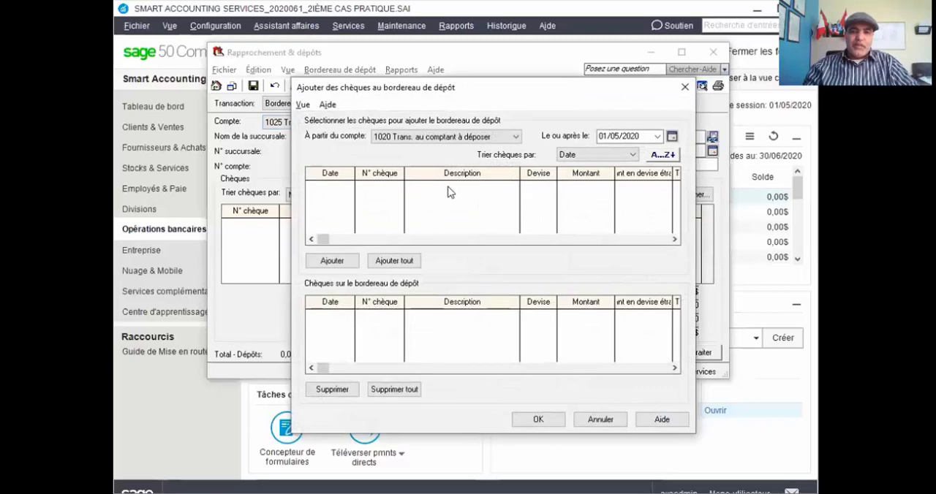
pyautogui.click(512, 137)
pyautogui.click(513, 137)
pyautogui.click(672, 137)
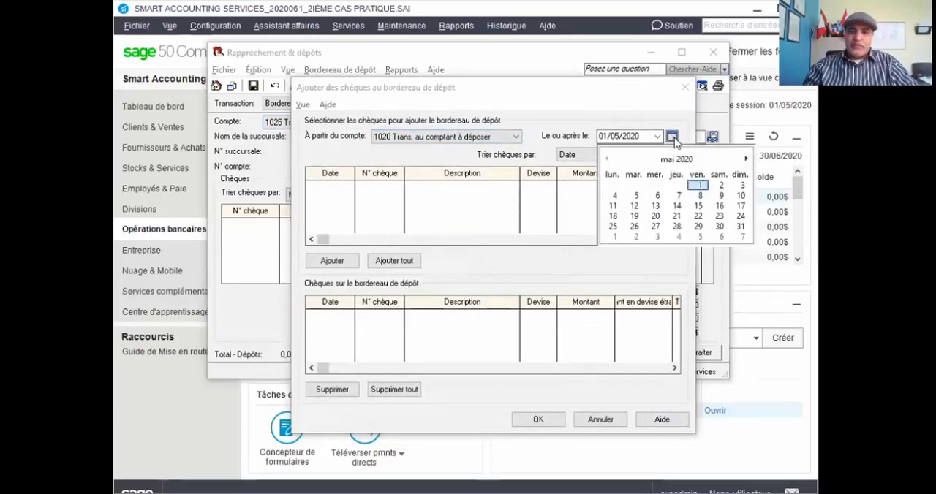
pyautogui.click(746, 161)
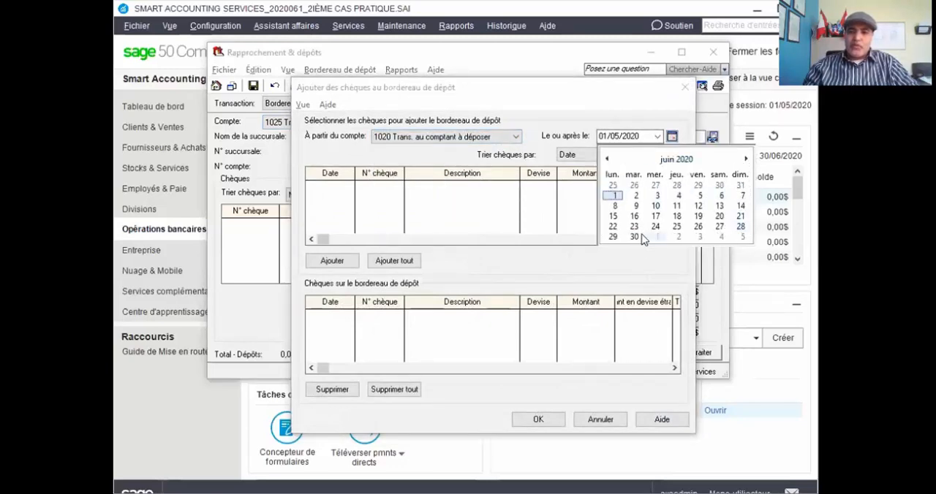
pyautogui.click(635, 237)
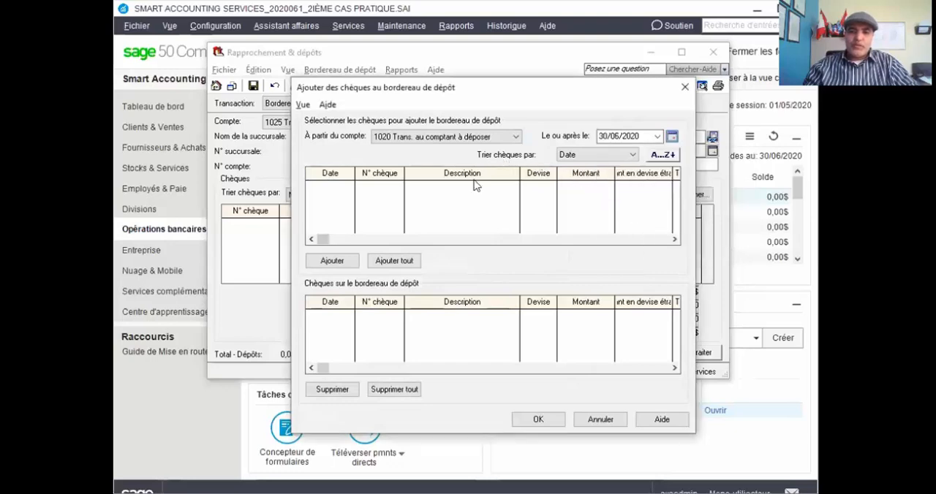
pyautogui.click(499, 136)
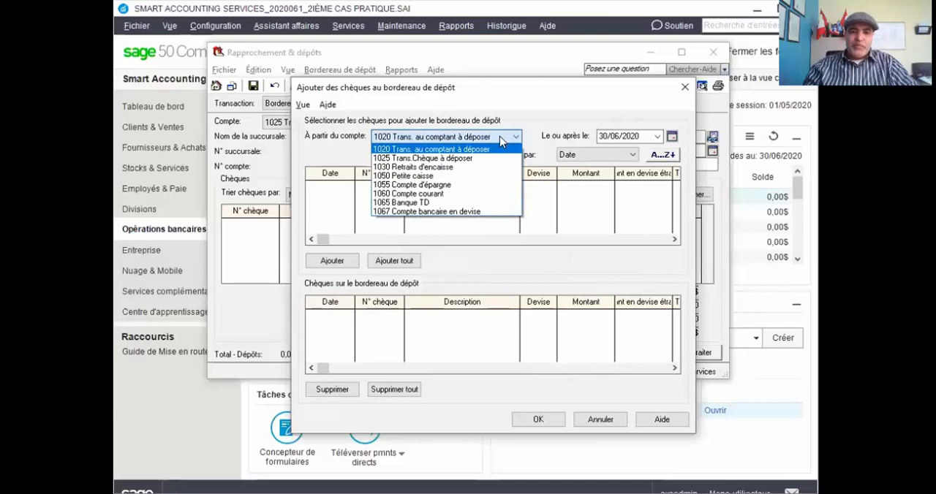
pyautogui.click(445, 194)
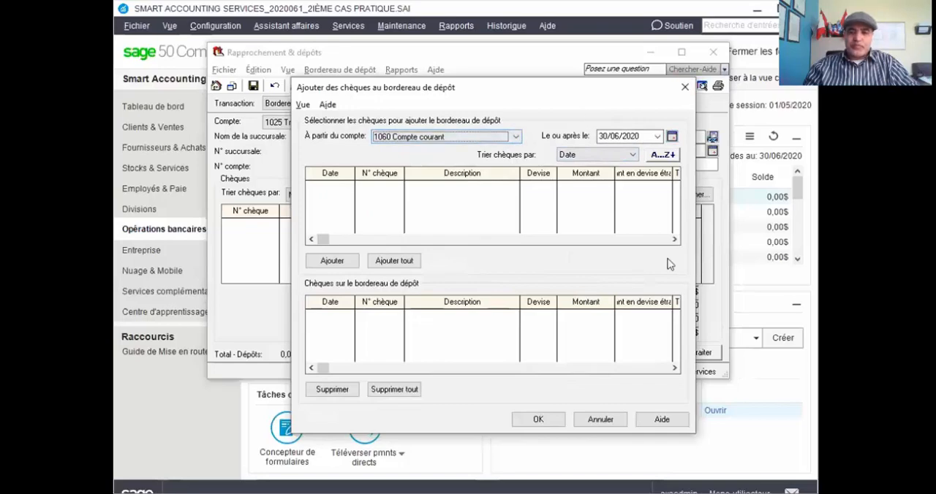
pyautogui.press('Escape')
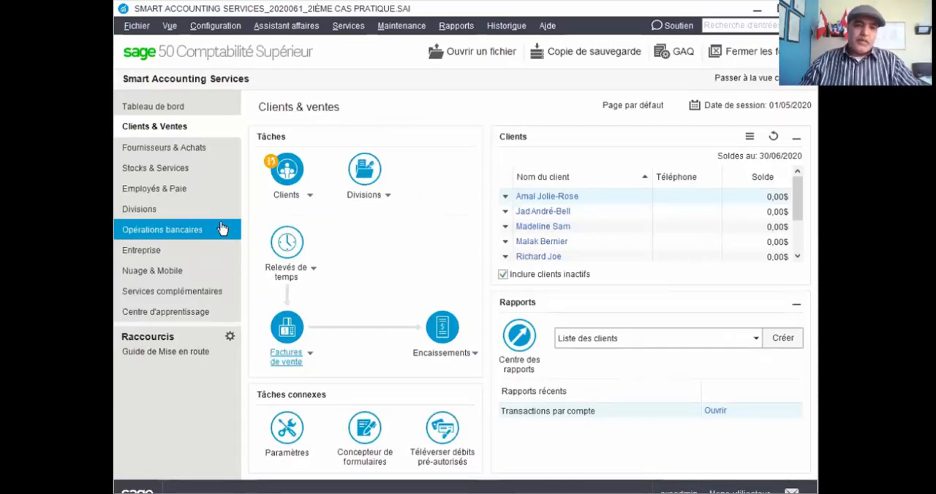
# Reopen the bank deposit slip and change its account to 1060 Compte courant, saving the pending changes and accepting the later date.
pyautogui.click(204, 235)
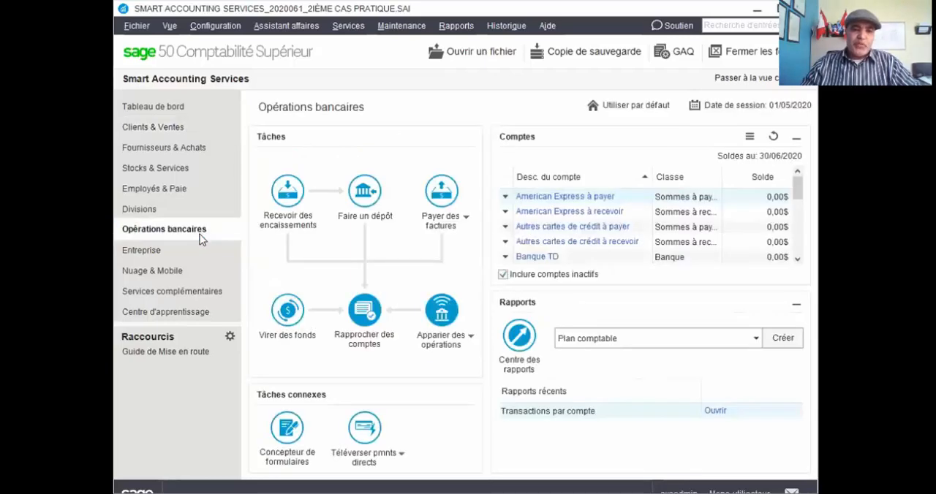
pyautogui.click(360, 217)
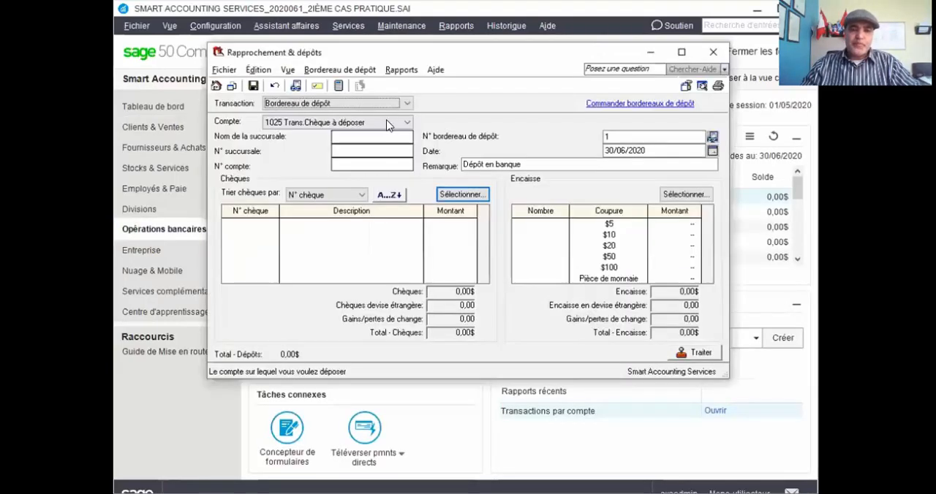
pyautogui.click(404, 123)
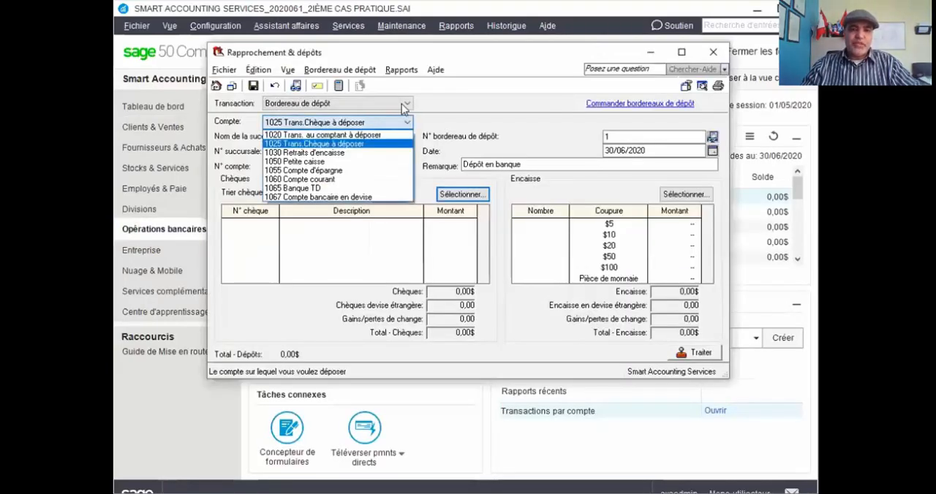
pyautogui.click(404, 123)
pyautogui.click(407, 125)
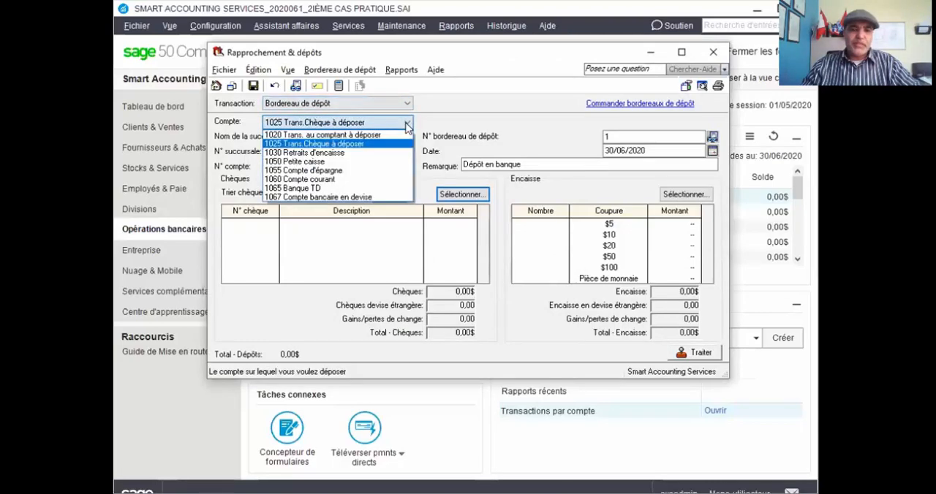
pyautogui.click(332, 182)
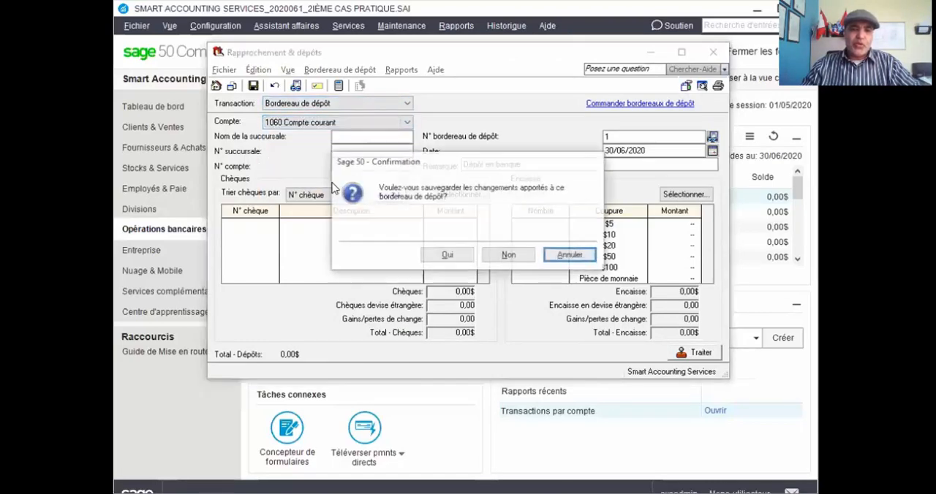
pyautogui.click(458, 259)
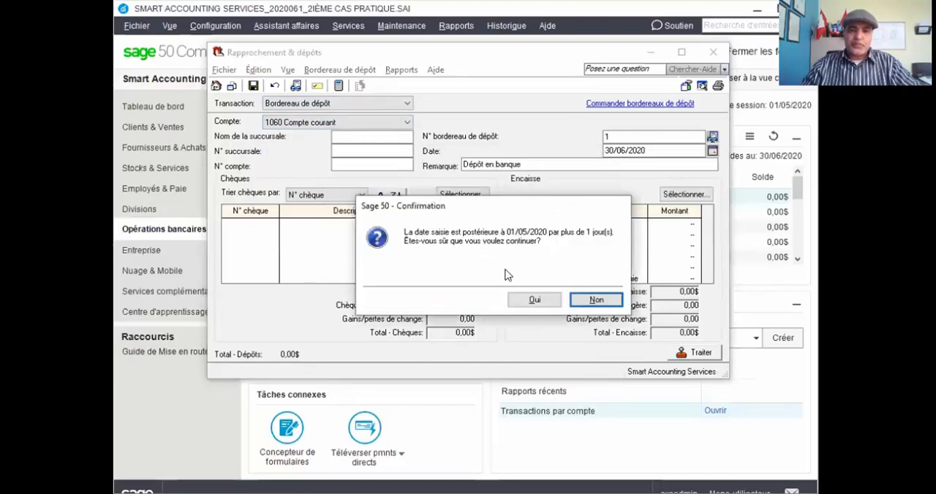
pyautogui.click(524, 296)
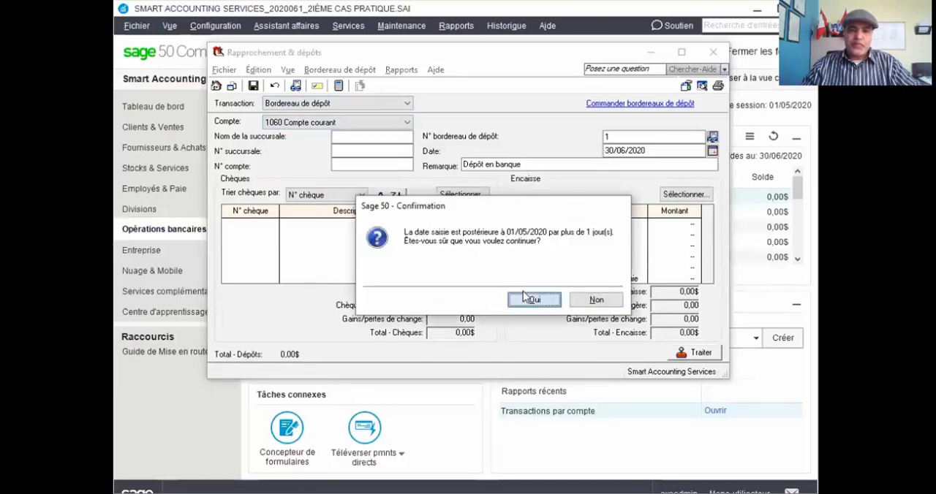
# Set the date of the 1060 Compte courant deposit slip to 30/06/2020.
pyautogui.click(713, 151)
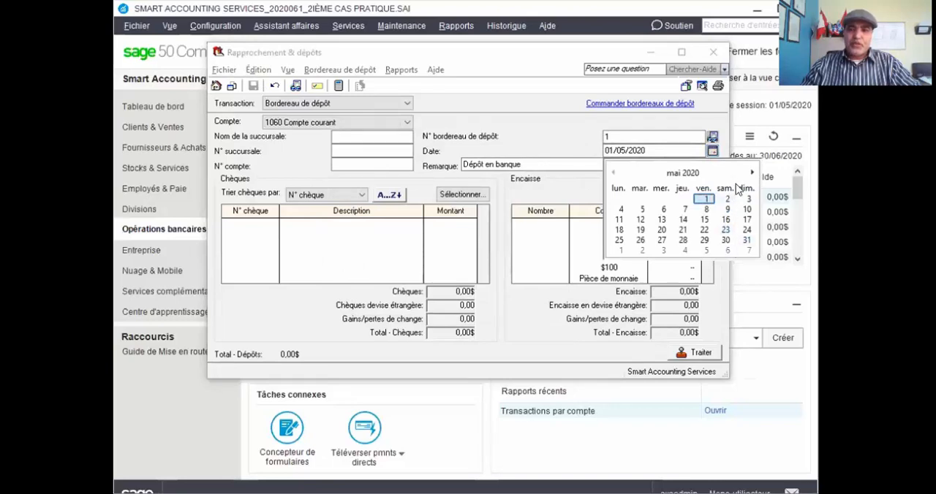
pyautogui.click(751, 174)
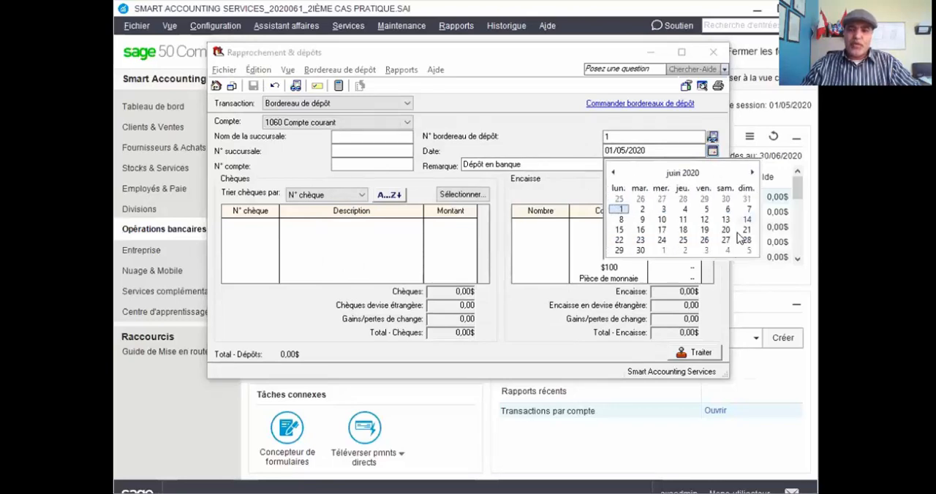
pyautogui.click(639, 250)
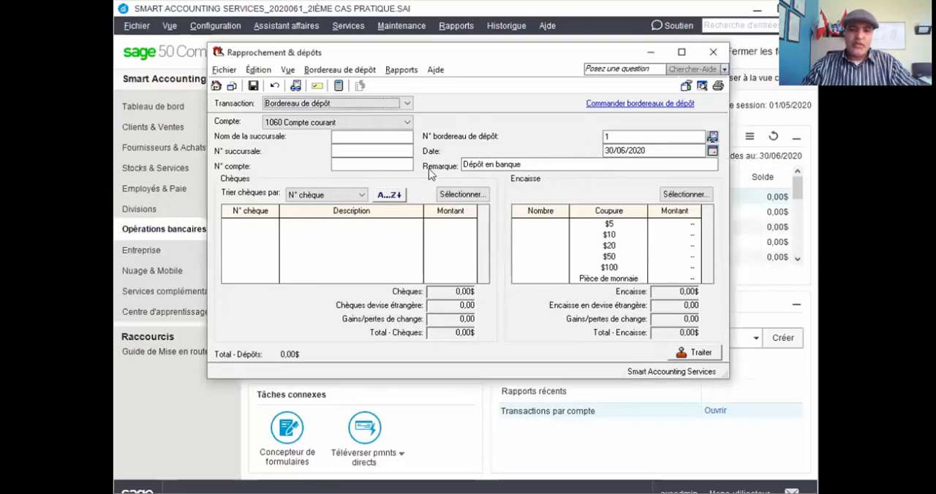
# Open the cheque selection for the deposit slip and set its on-or-after date to 30/06/2020.
pyautogui.click(462, 194)
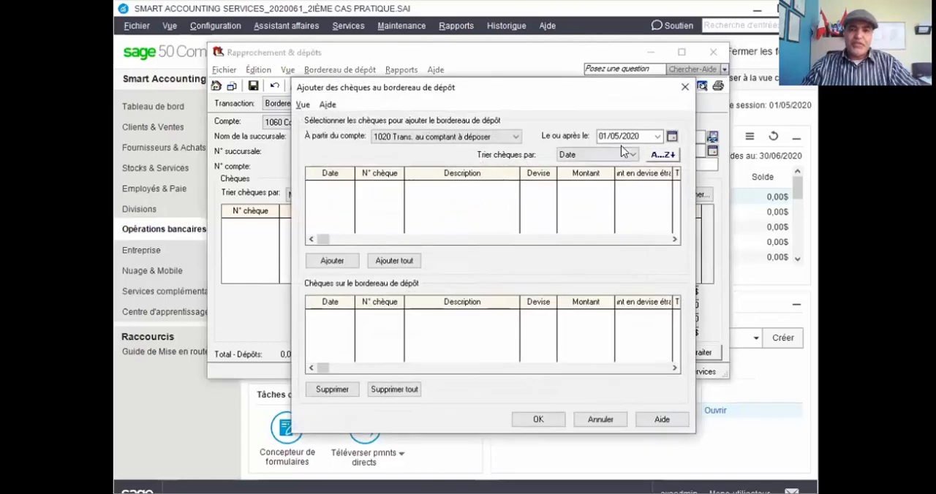
pyautogui.click(658, 137)
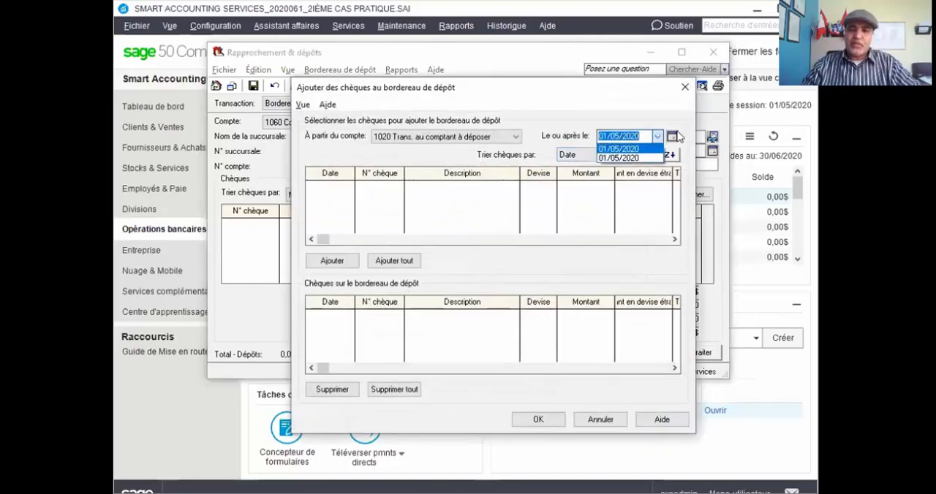
pyautogui.click(672, 137)
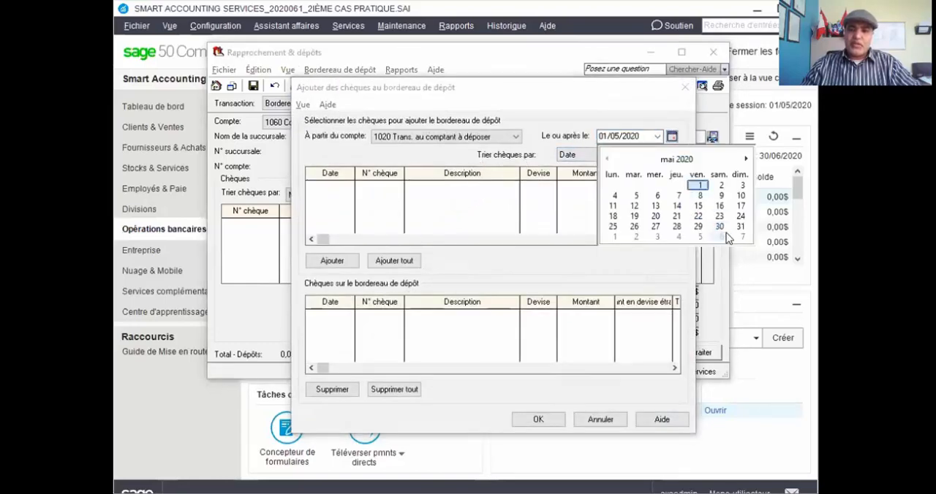
pyautogui.click(739, 228)
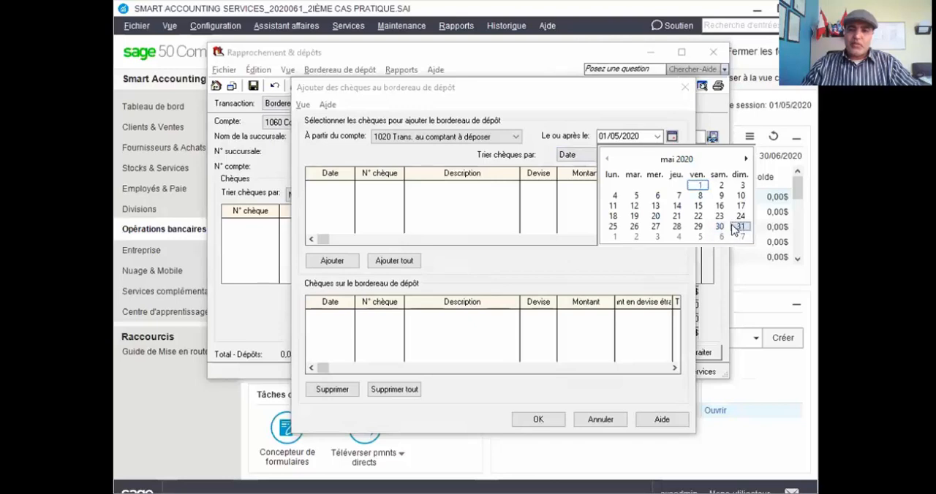
pyautogui.click(656, 139)
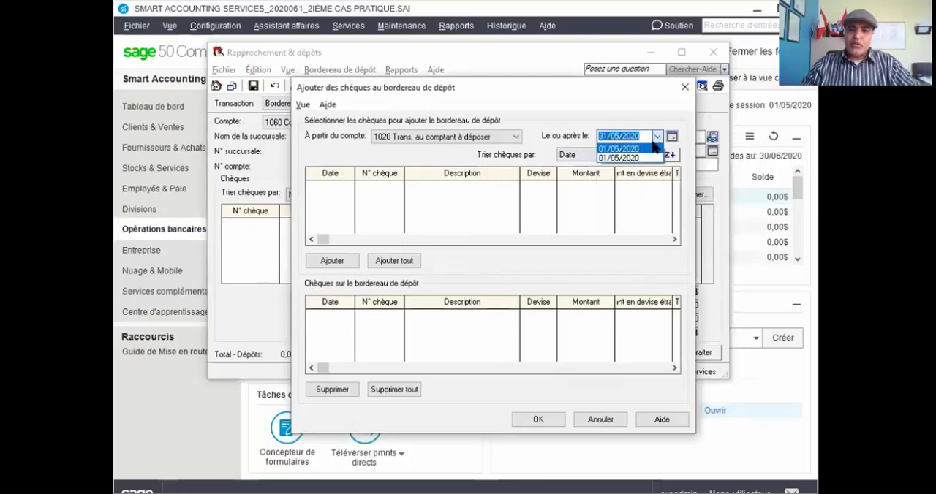
pyautogui.click(672, 137)
pyautogui.click(746, 158)
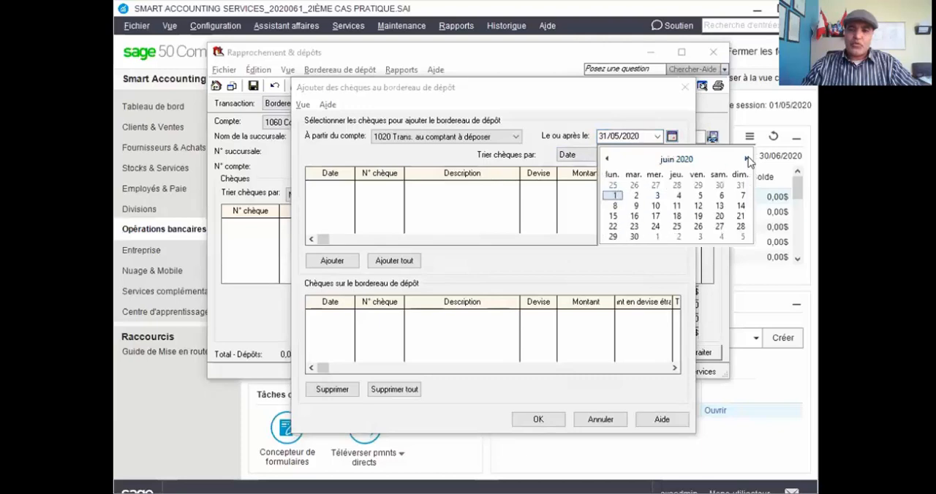
pyautogui.click(634, 236)
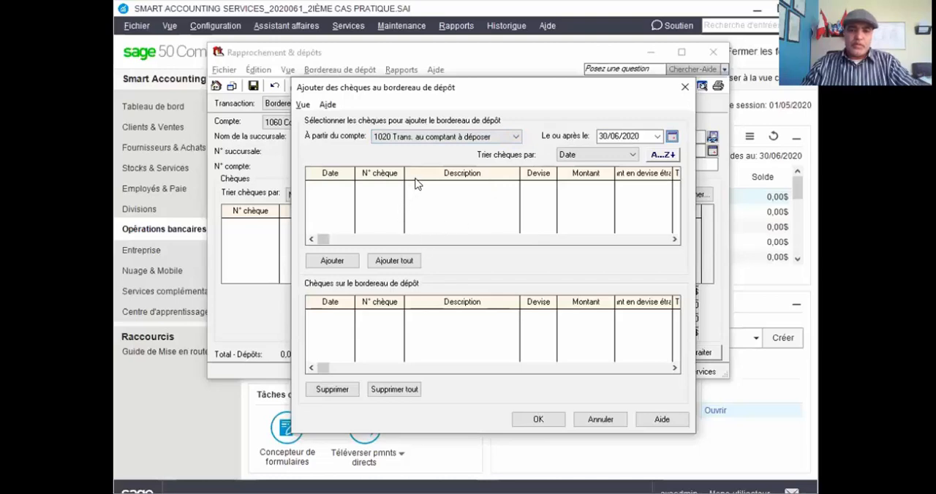
# Try 1055 Compte d'épargne as the source account for the cheques, and set it to 1060 Compte courant.
pyautogui.click(439, 137)
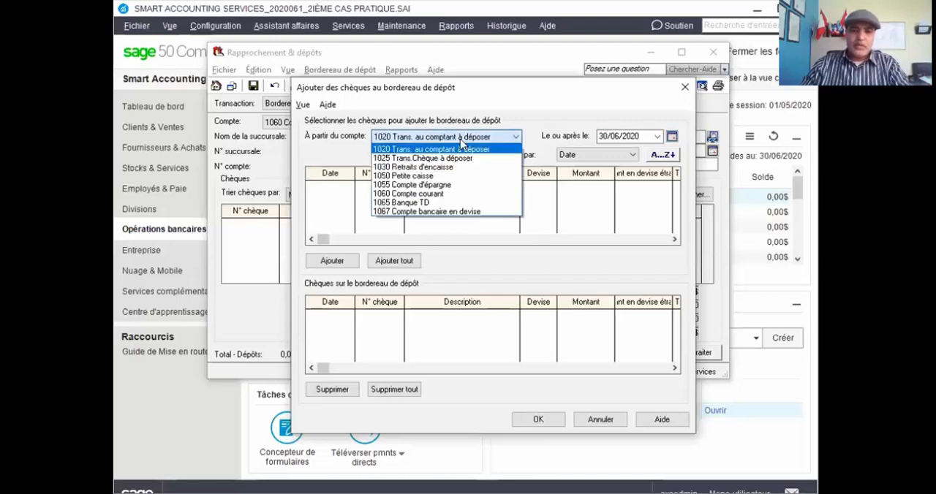
pyautogui.click(435, 185)
pyautogui.press('Tab')
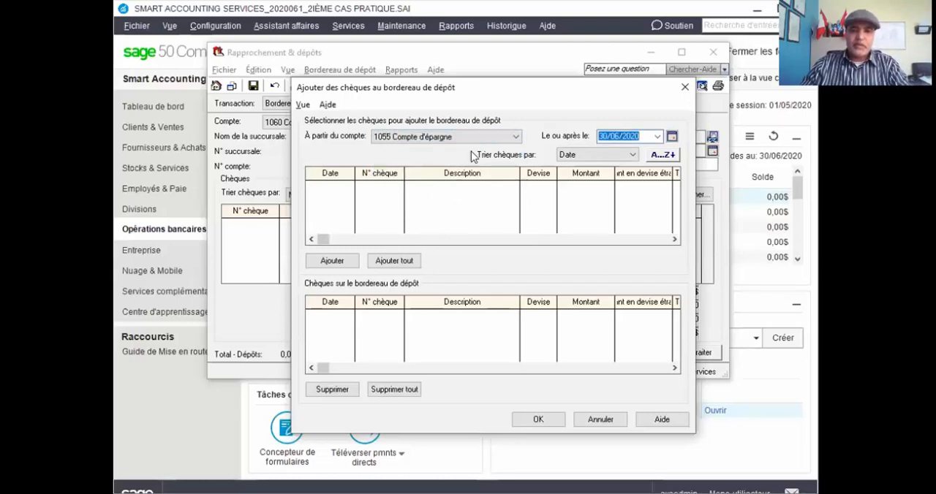
pyautogui.click(511, 136)
pyautogui.click(444, 194)
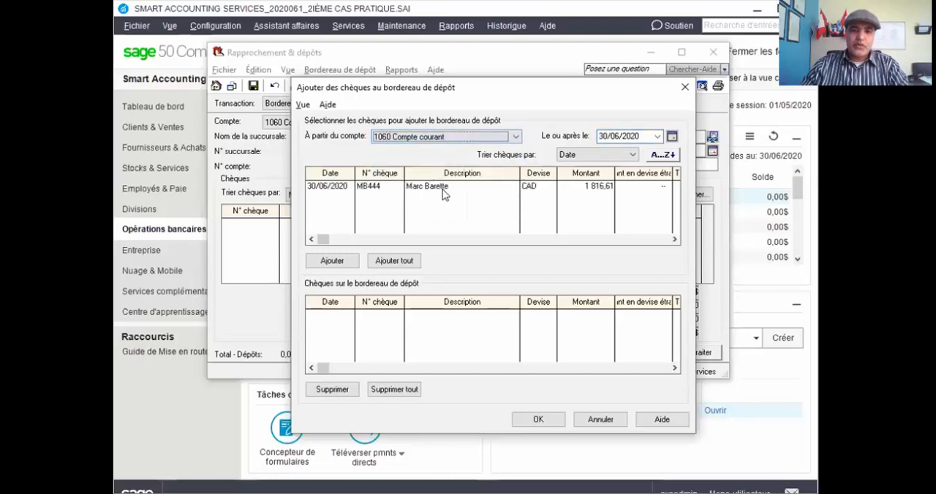
pyautogui.click(442, 190)
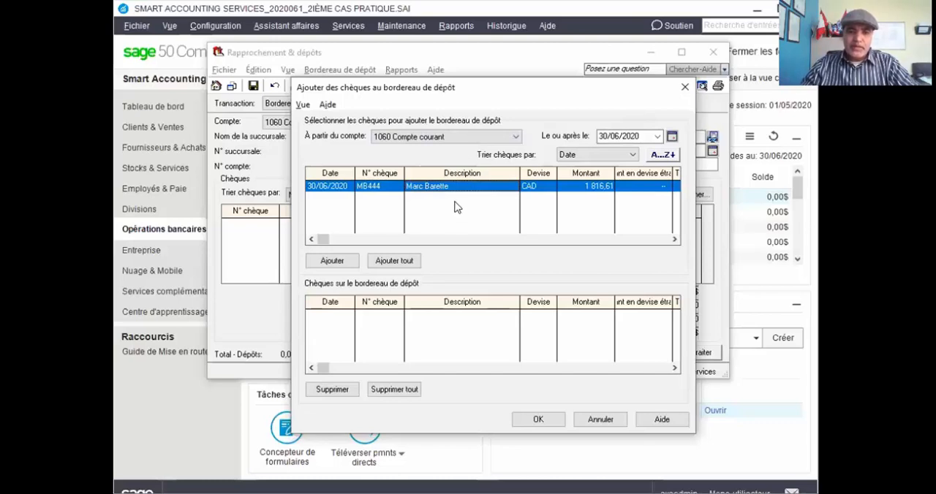
pyautogui.click(414, 137)
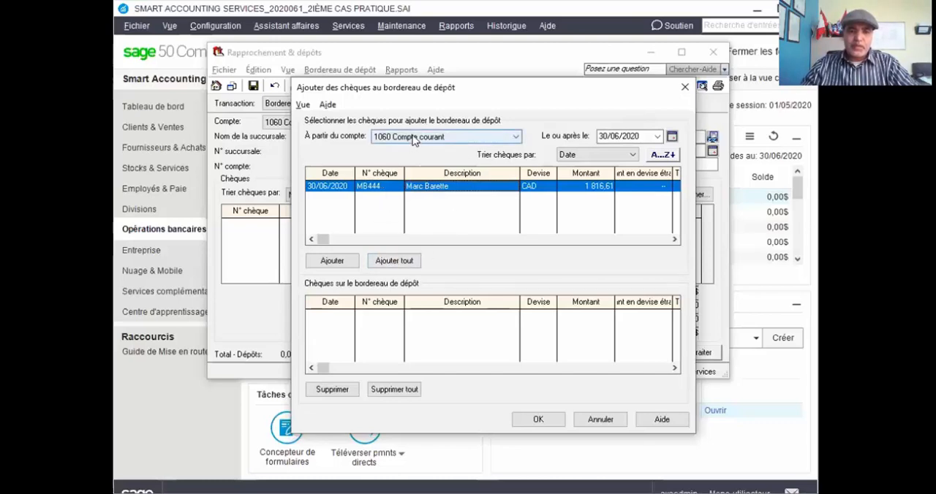
pyautogui.click(414, 138)
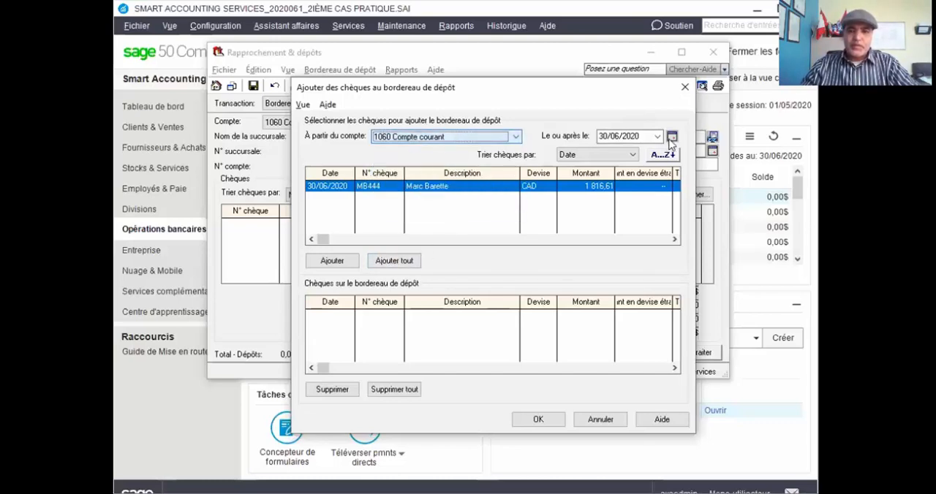
# Set the cheque selection's on-or-after date to 01/06/2020 and add all the listed cheques to the deposit slip.
pyautogui.click(658, 137)
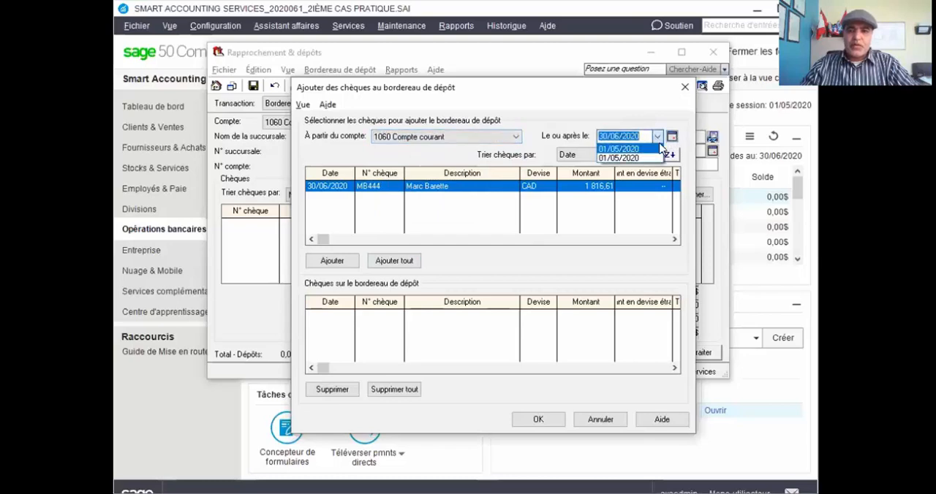
pyautogui.click(672, 138)
pyautogui.click(672, 139)
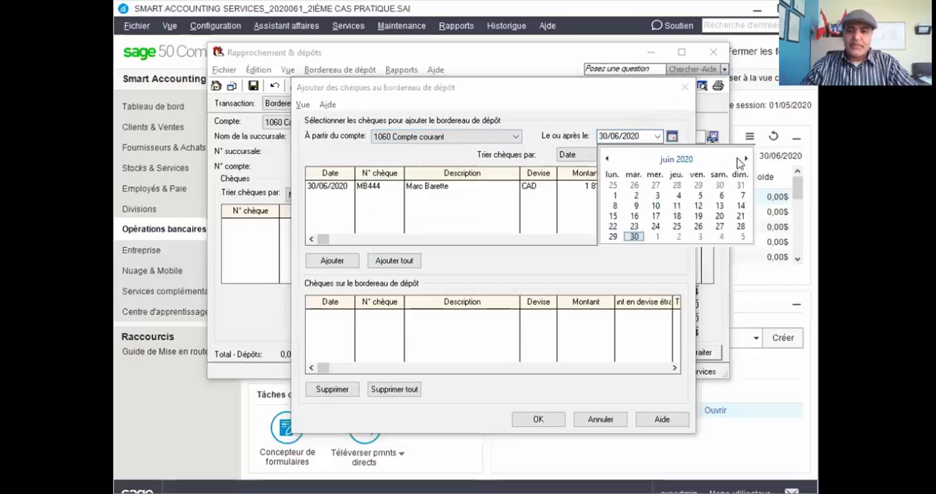
pyautogui.click(614, 196)
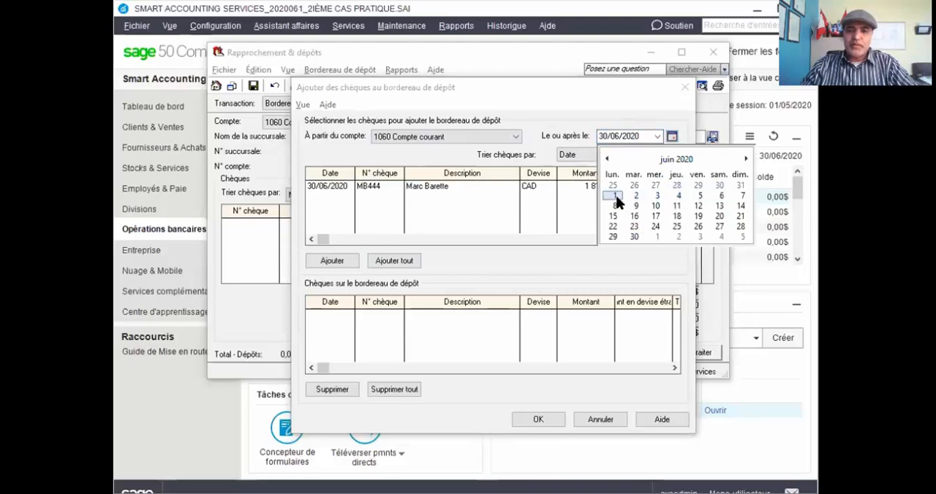
pyautogui.click(443, 188)
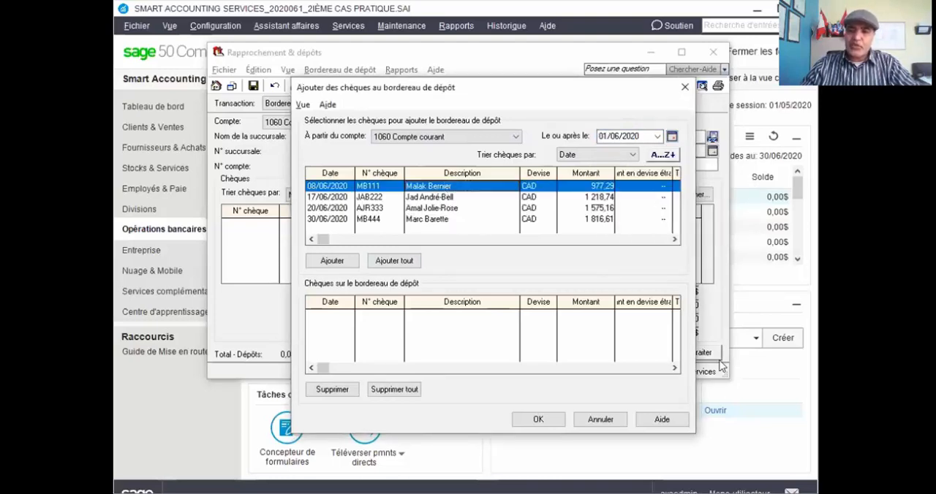
pyautogui.click(394, 261)
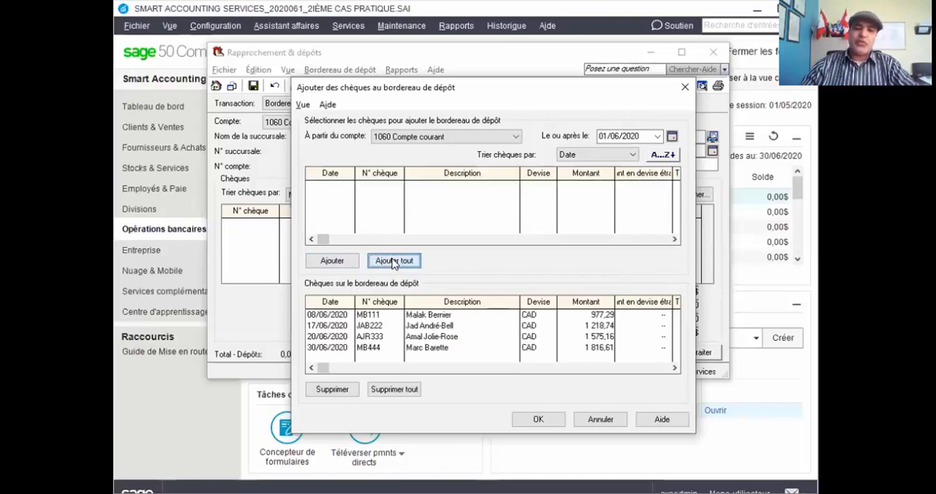
# Confirm the cheque selection and open the cash selection with 1020 Trans. au comptant à déposer as the source account.
pyautogui.click(538, 418)
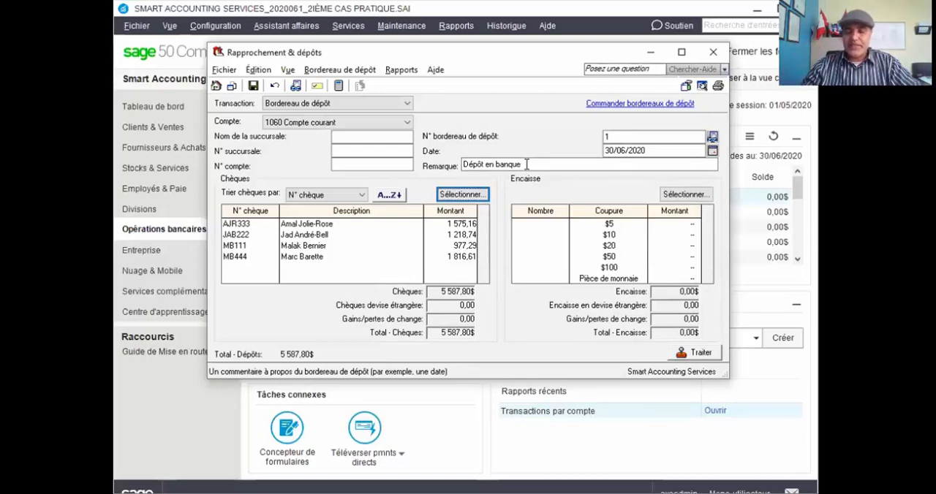
pyautogui.click(687, 194)
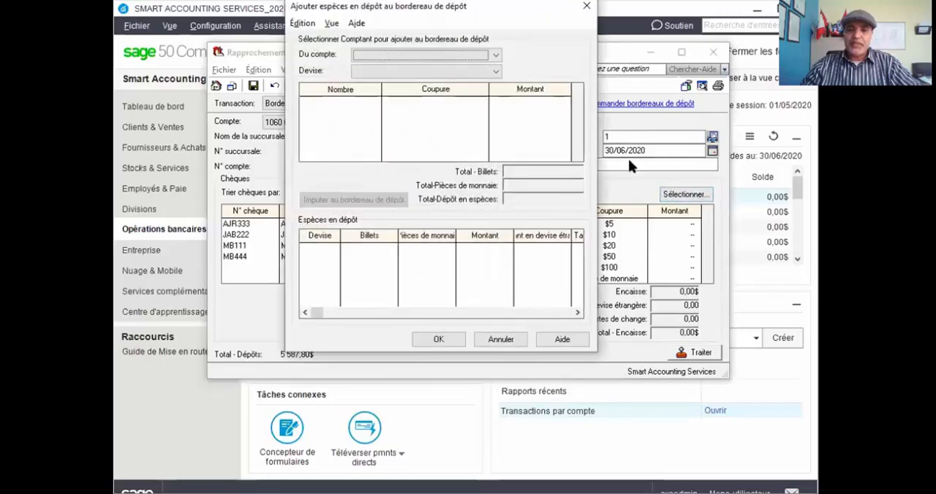
pyautogui.click(496, 55)
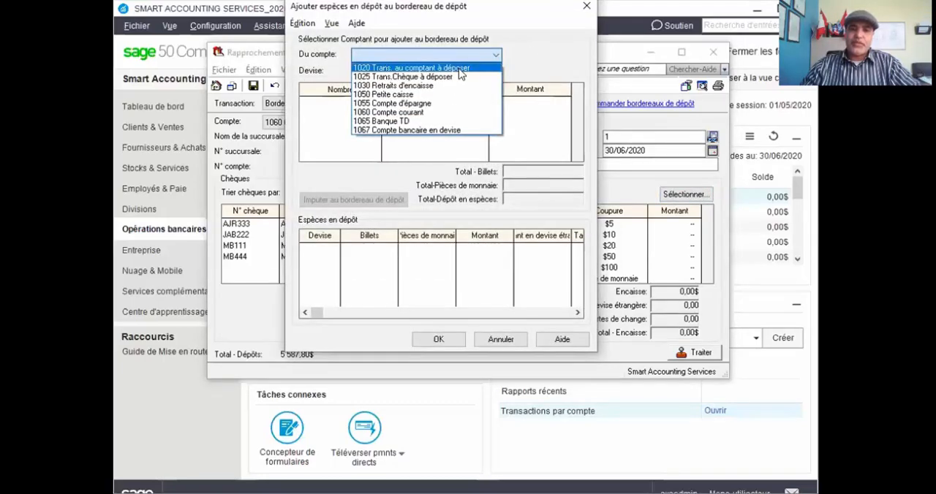
pyautogui.click(459, 68)
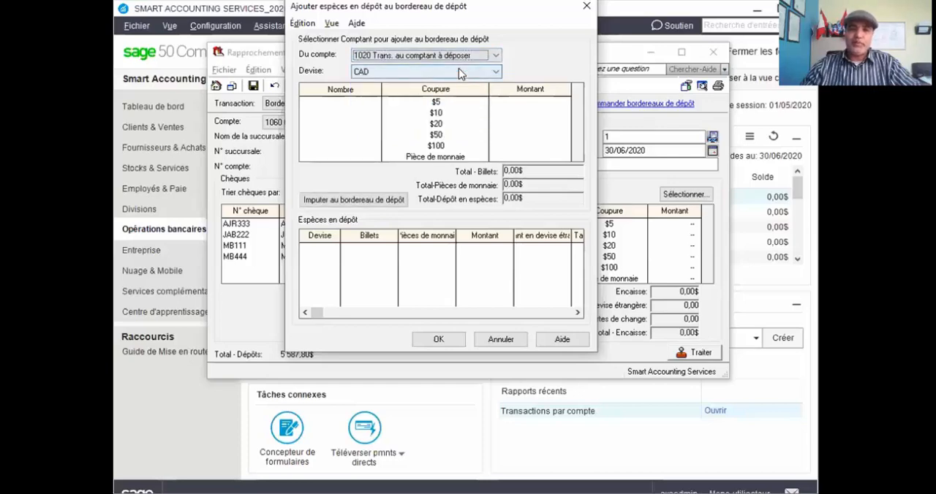
# Enter the bill counts for the cash deposit: 13 of $5, 13 of $10, 8 of $20, 5 of $50 and 3 of $100.
pyautogui.click(372, 102)
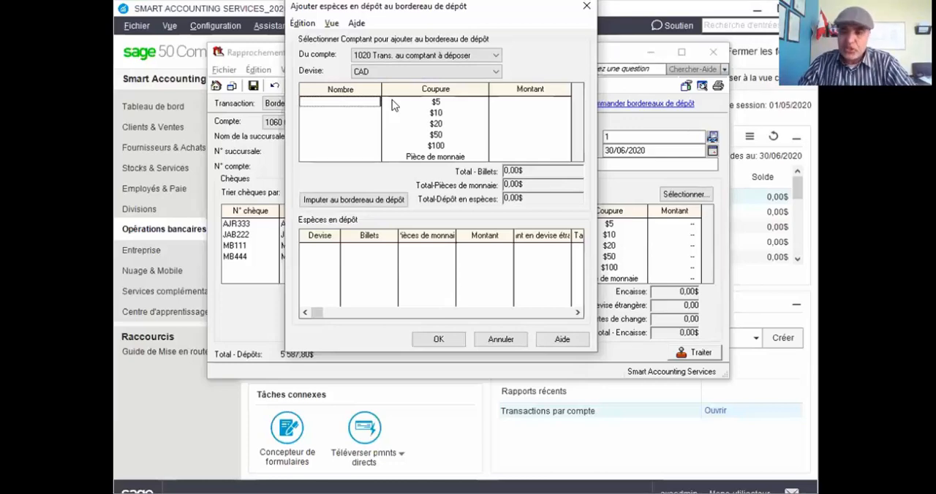
pyautogui.write('13')
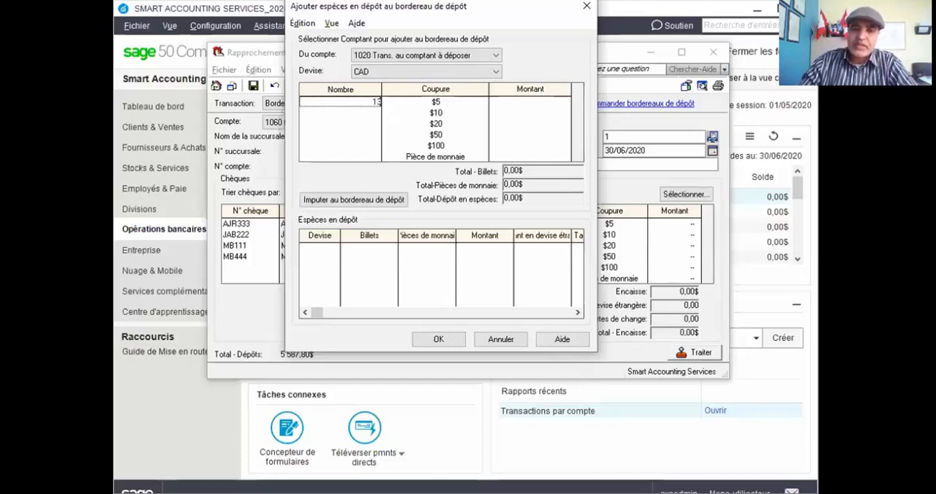
pyautogui.click(377, 111)
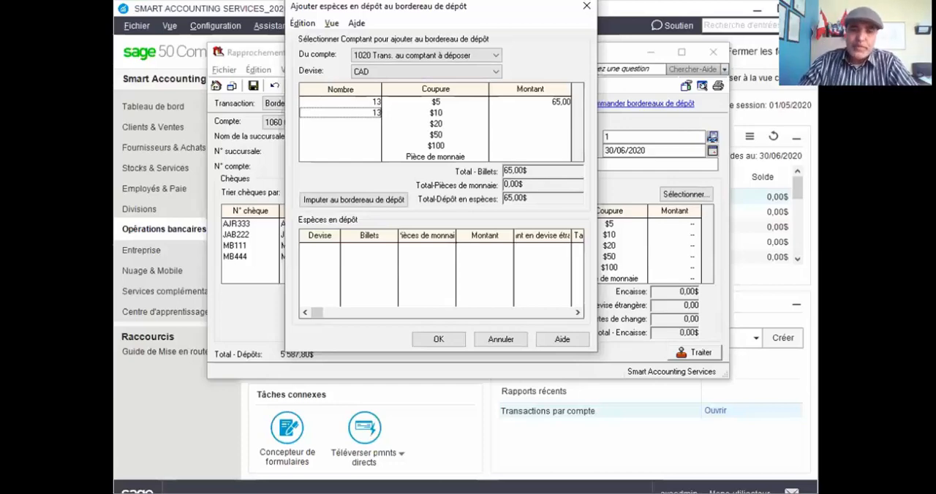
pyautogui.click(375, 125)
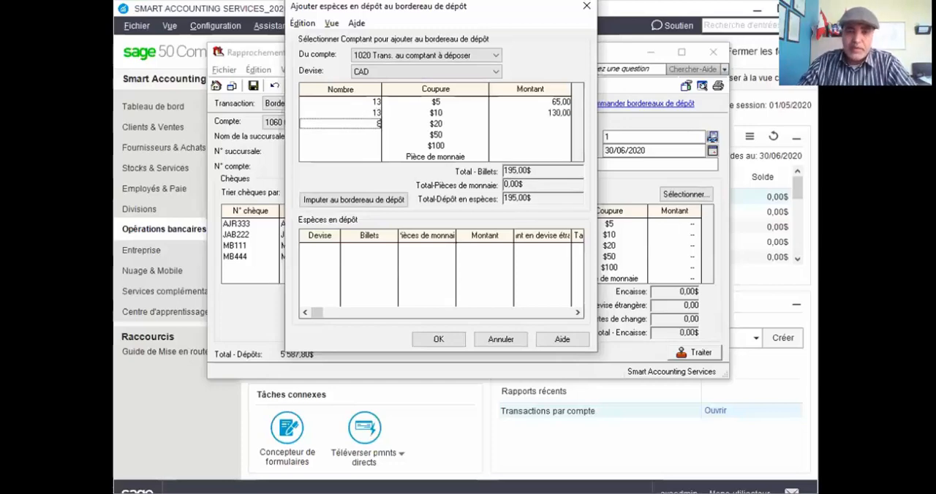
pyautogui.click(361, 133)
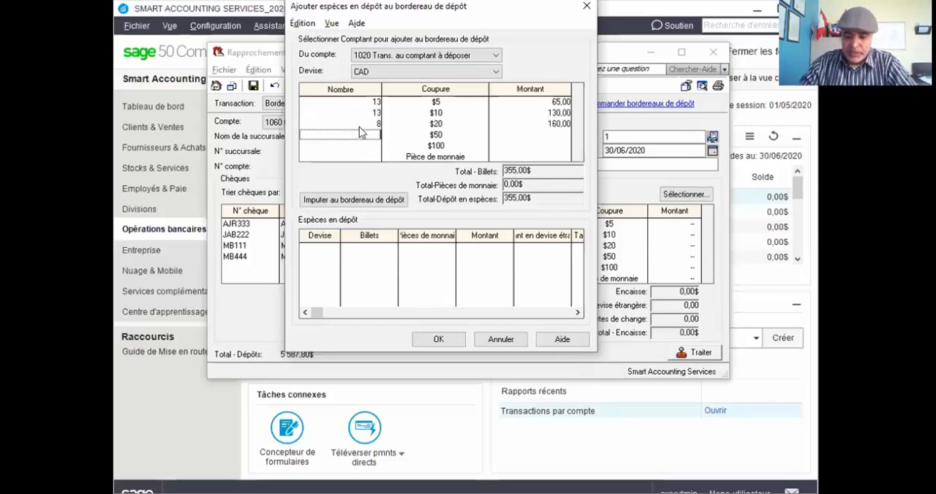
pyautogui.write('5')
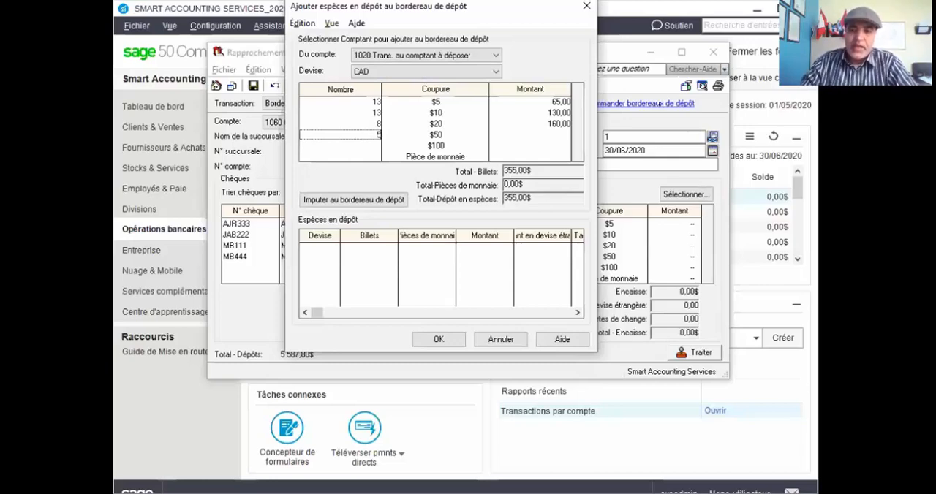
pyautogui.click(378, 143)
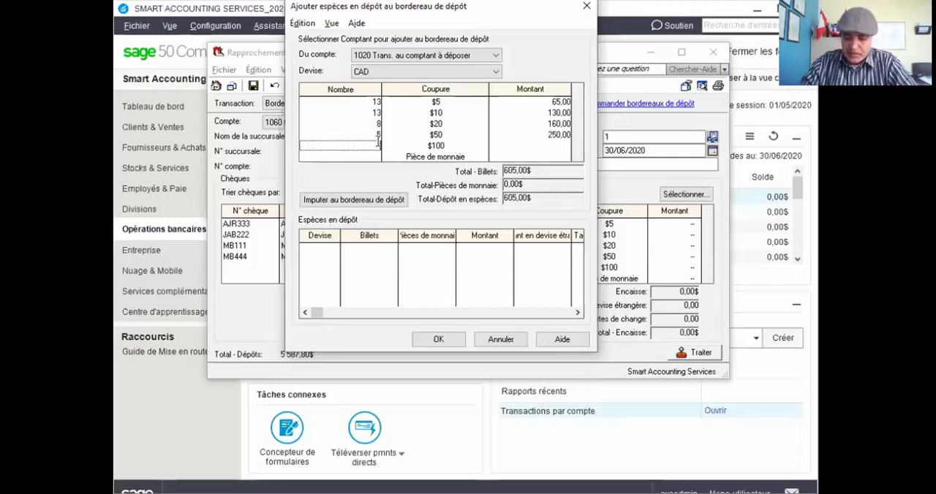
pyautogui.write('3')
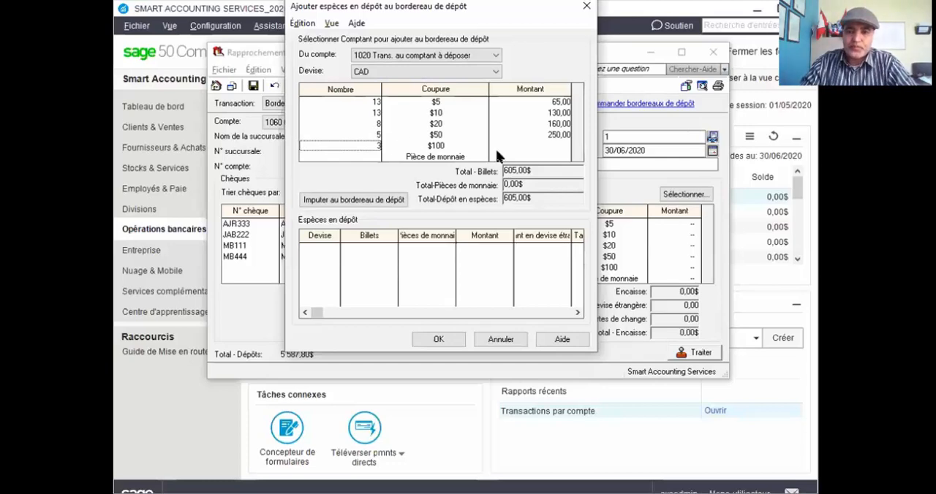
pyautogui.click(549, 147)
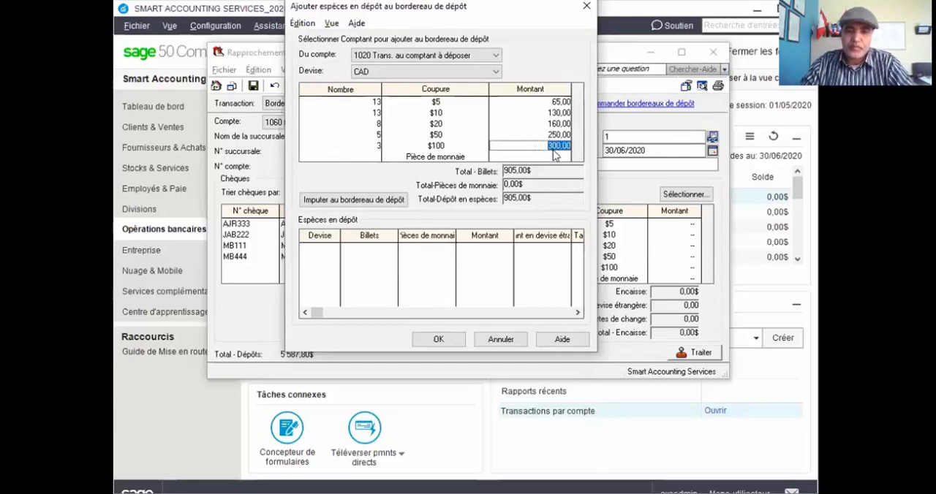
# Enter 45 for coins, allocate the cash to the deposit slip and confirm the cash selection.
pyautogui.click(555, 154)
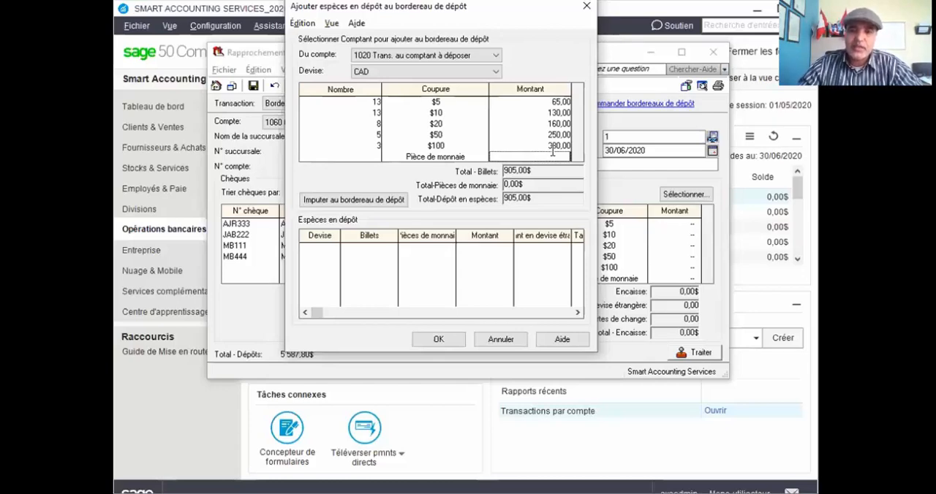
pyautogui.write('45')
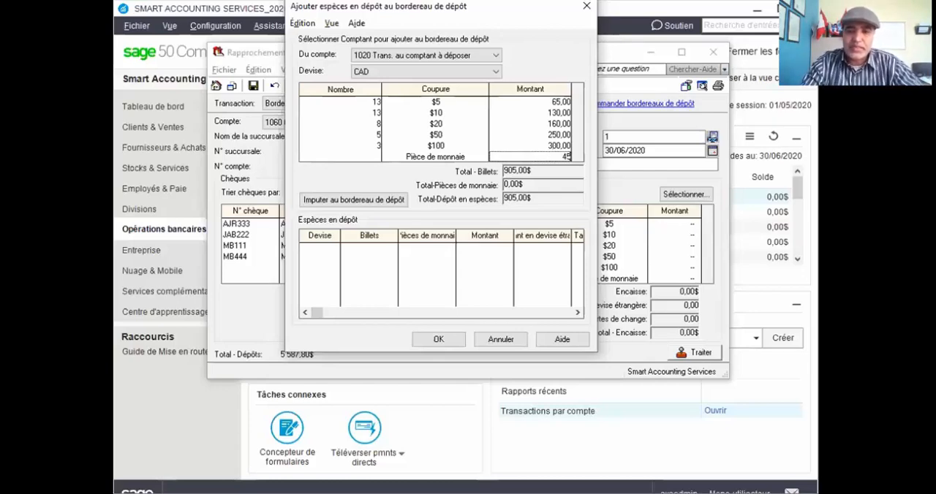
pyautogui.press('Tab')
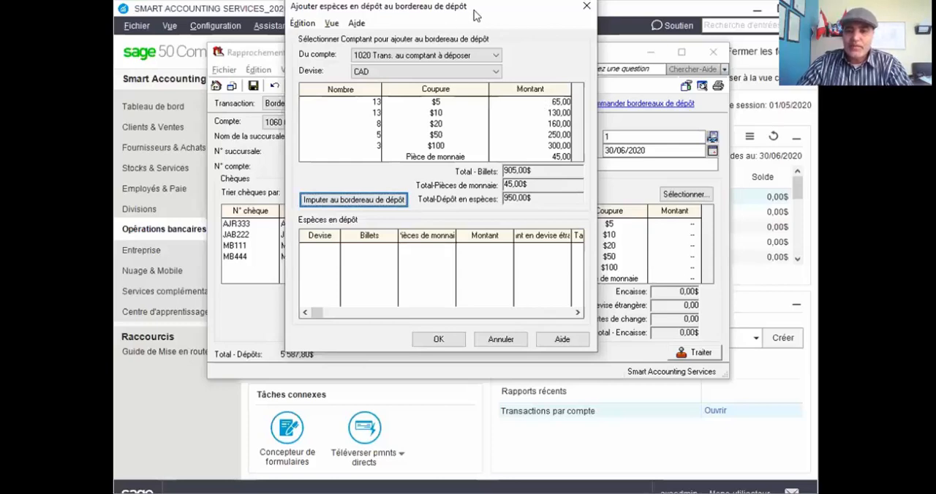
pyautogui.moveTo(476, 15); pyautogui.dragTo(318, 55)
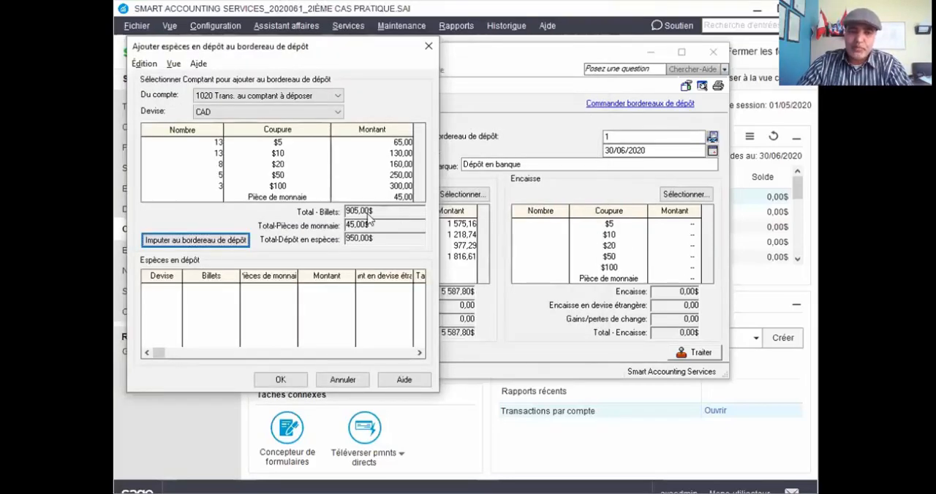
pyautogui.click(212, 242)
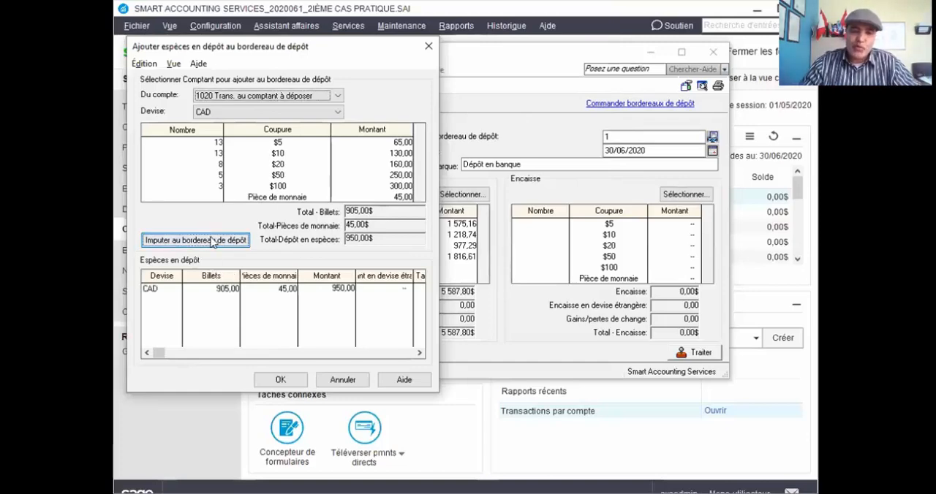
pyautogui.click(286, 381)
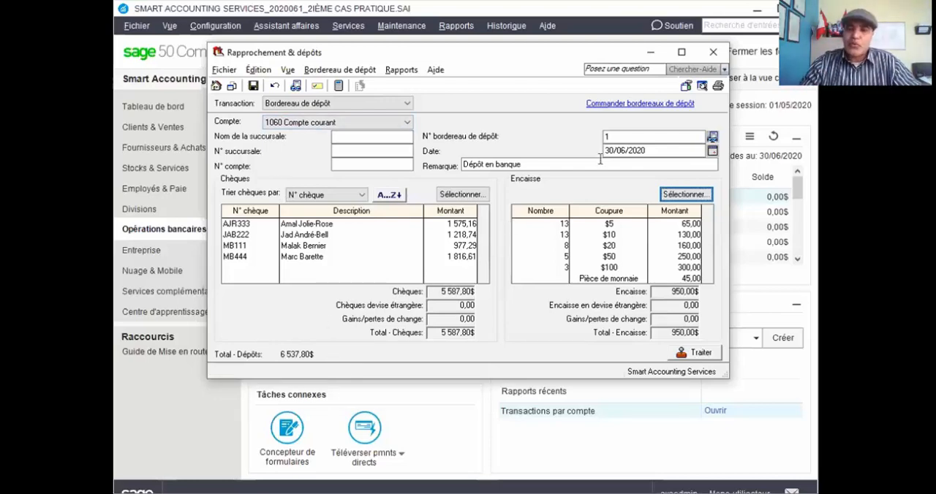
# Try to preview the deposit slip, and set its slip number to 2.
pyautogui.click(702, 85)
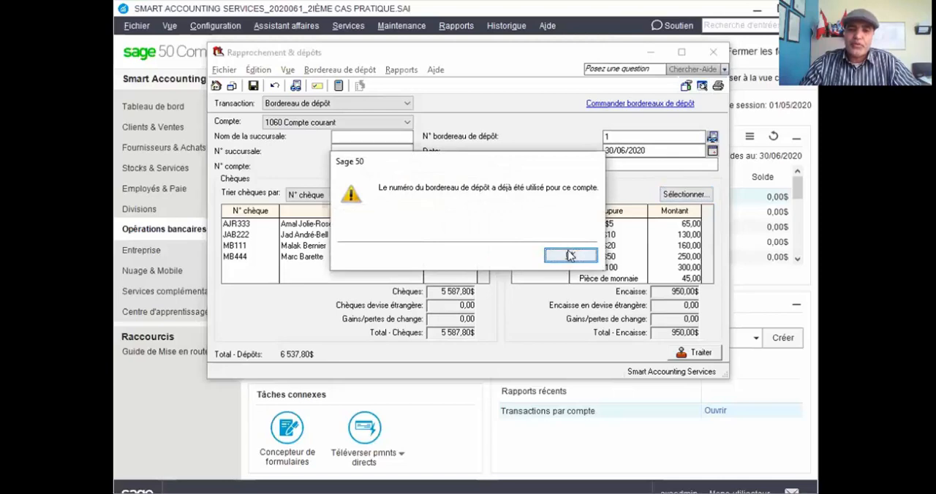
pyautogui.click(570, 255)
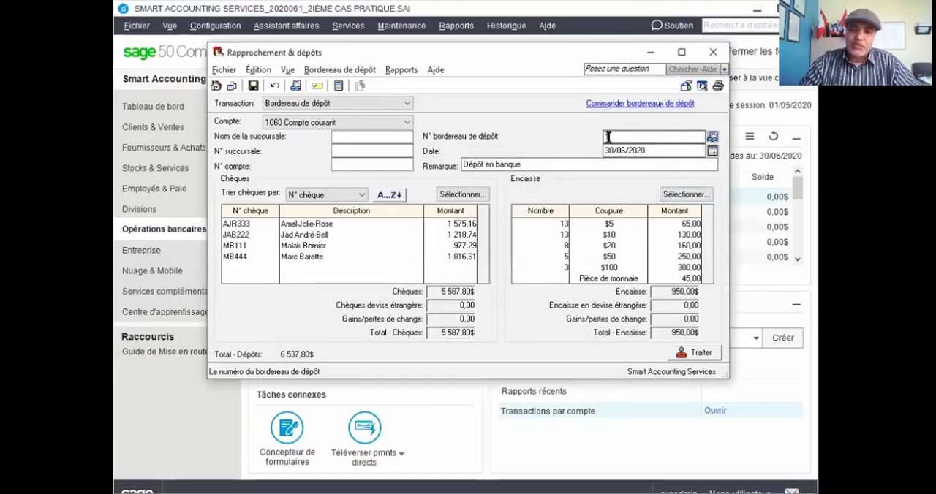
pyautogui.write('2')
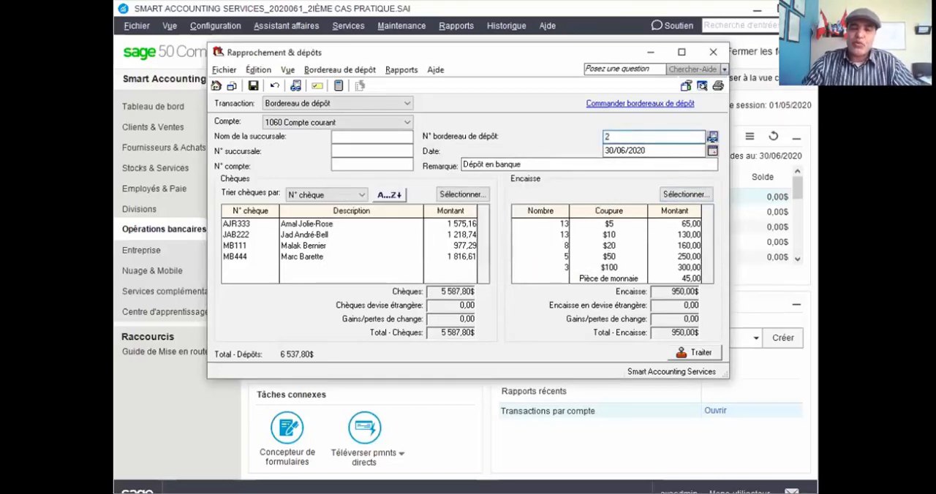
# Preview deposit slip 2 and review its cheque list, cash denominations and deposit totals.
pyautogui.click(701, 86)
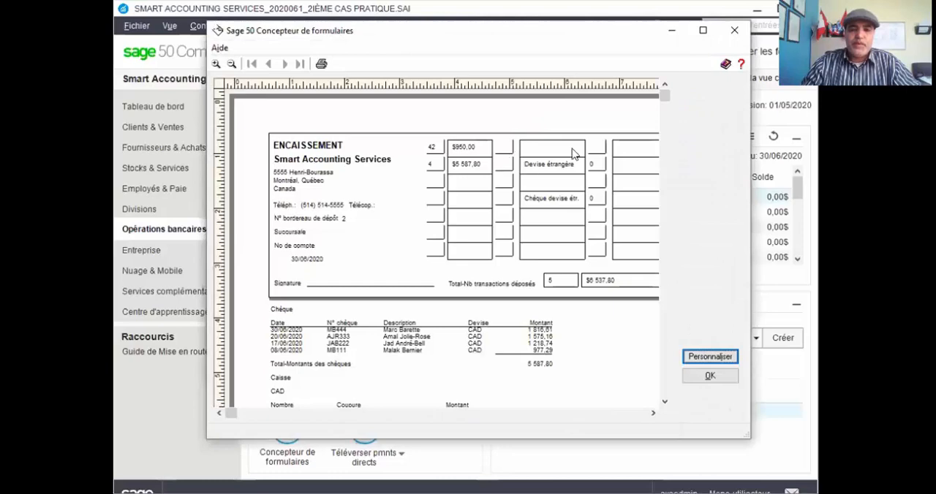
pyautogui.scroll(-2, 554, 138)
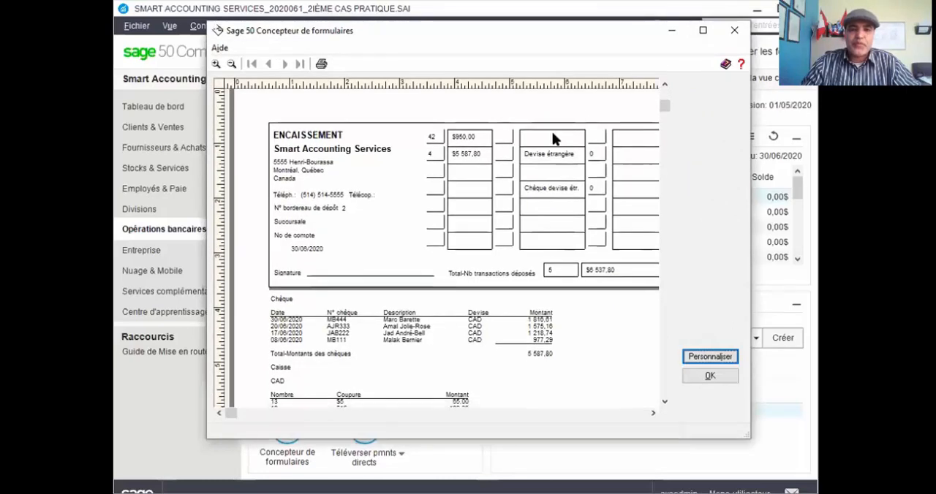
pyautogui.scroll(-5, 552, 141)
pyautogui.scroll(4, 553, 142)
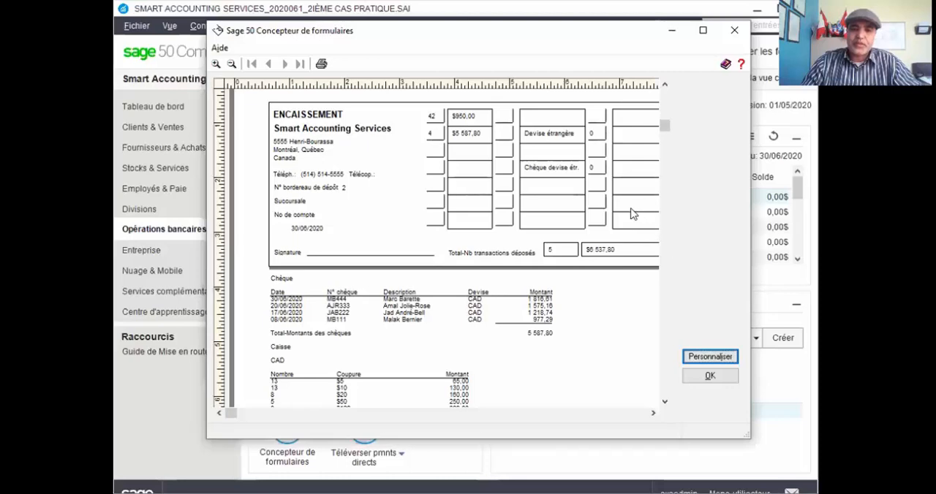
pyautogui.scroll(-3, 600, 201)
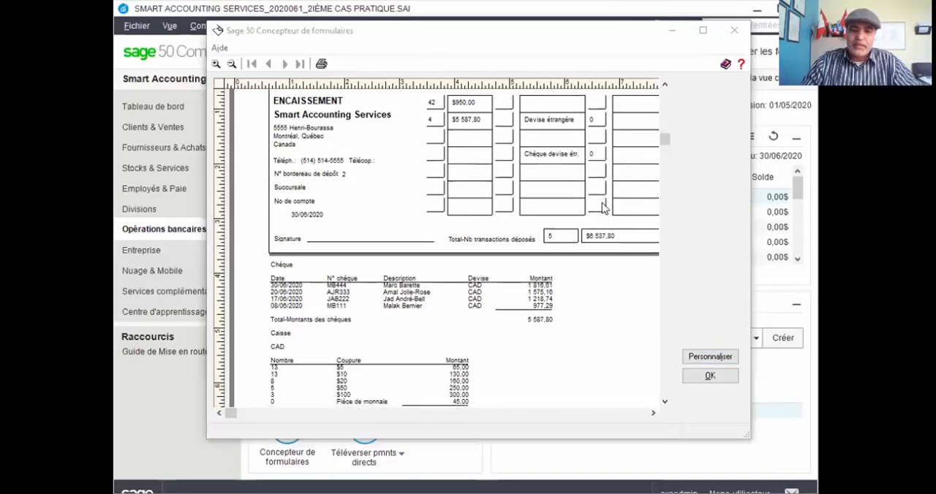
pyautogui.scroll(-2, 603, 207)
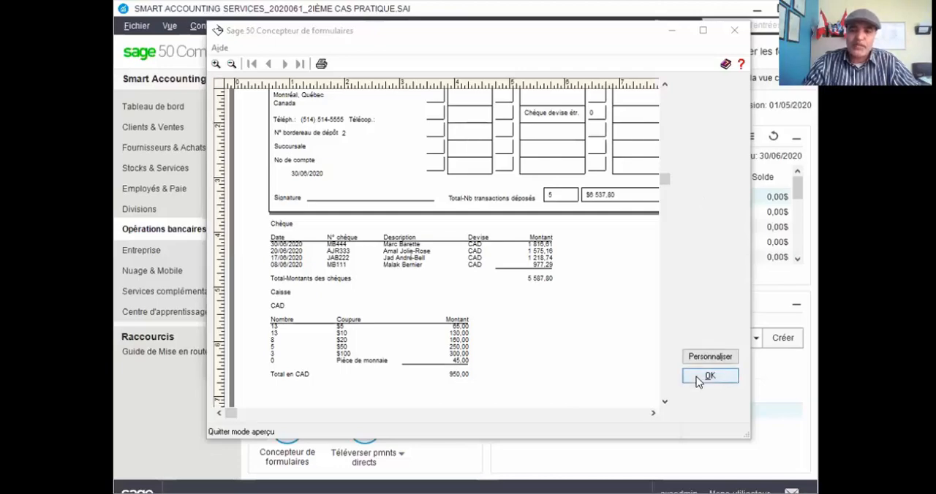
pyautogui.click(600, 360)
# Open the deposit slip form for customization, look over its layout, and close both the form designer and the preview.
pyautogui.click(715, 360)
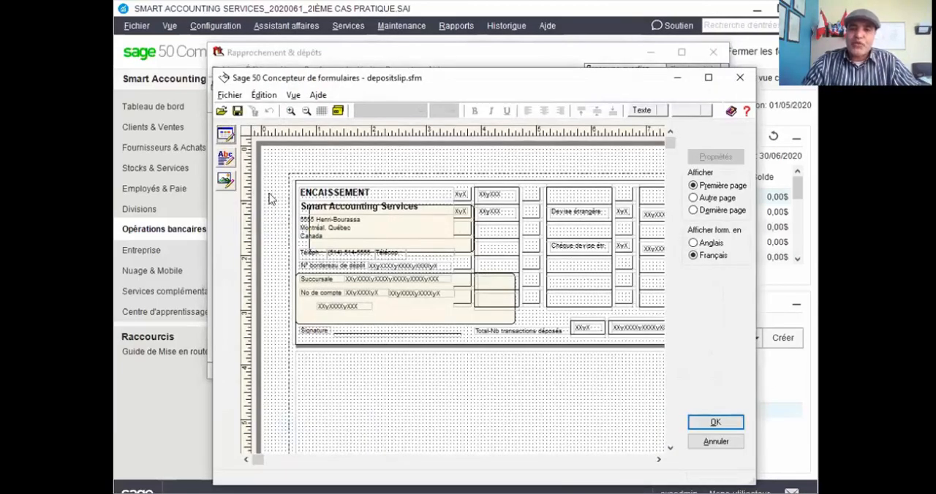
pyautogui.scroll(-1, 501, 252)
pyautogui.scroll(-2, 502, 260)
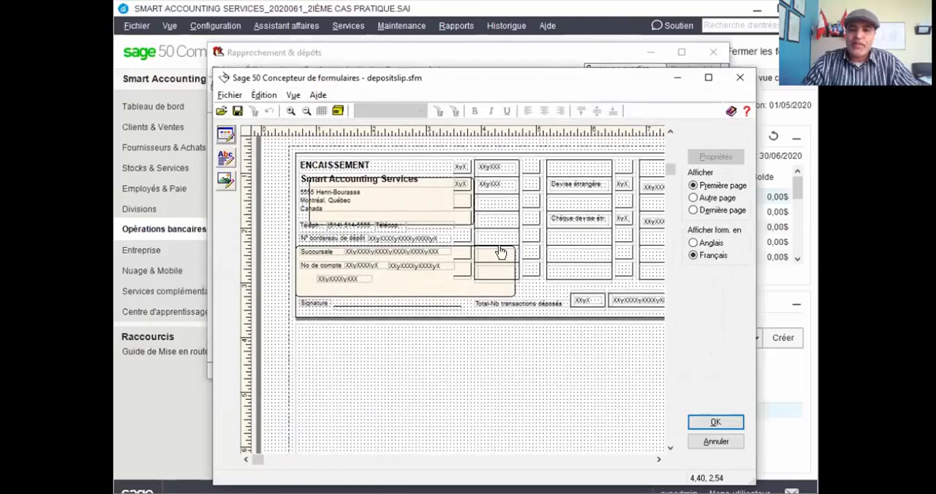
pyautogui.scroll(-2, 503, 252)
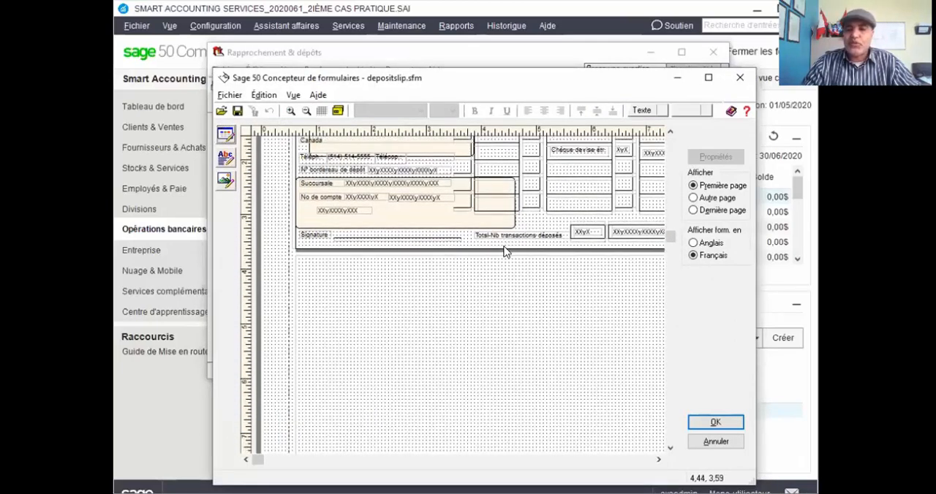
pyautogui.scroll(1, 503, 243)
pyautogui.scroll(1, 502, 243)
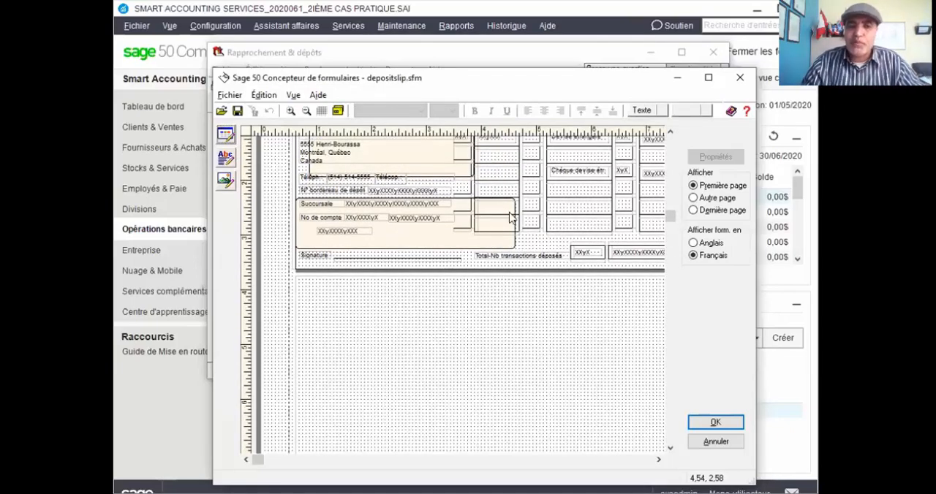
pyautogui.scroll(3, 525, 290)
pyautogui.scroll(-1, 526, 242)
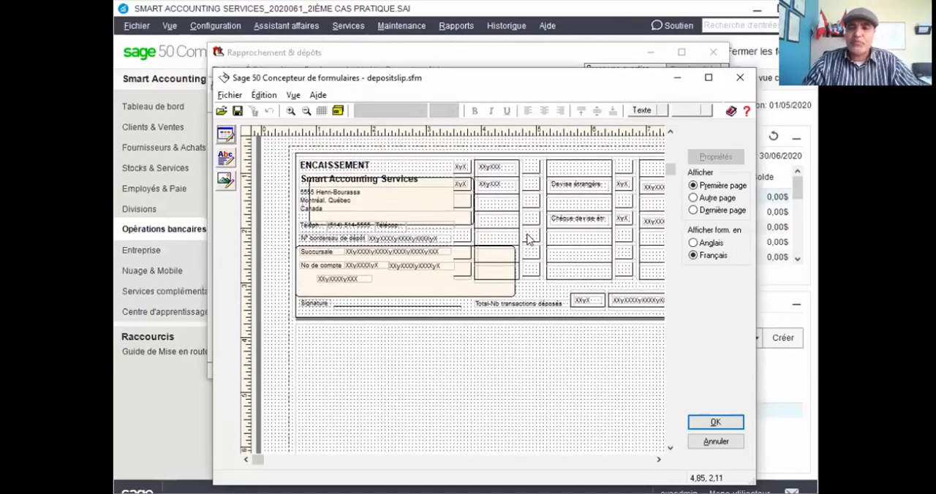
pyautogui.scroll(1, 530, 230)
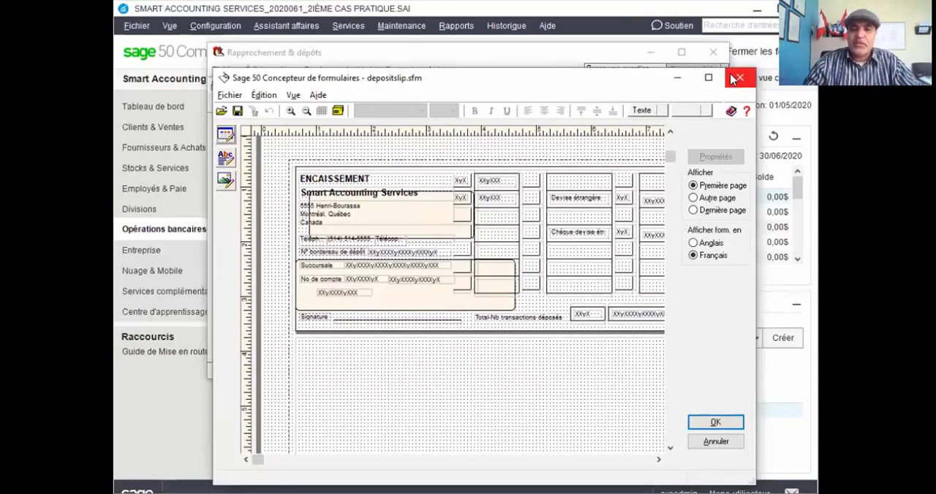
pyautogui.click(707, 423)
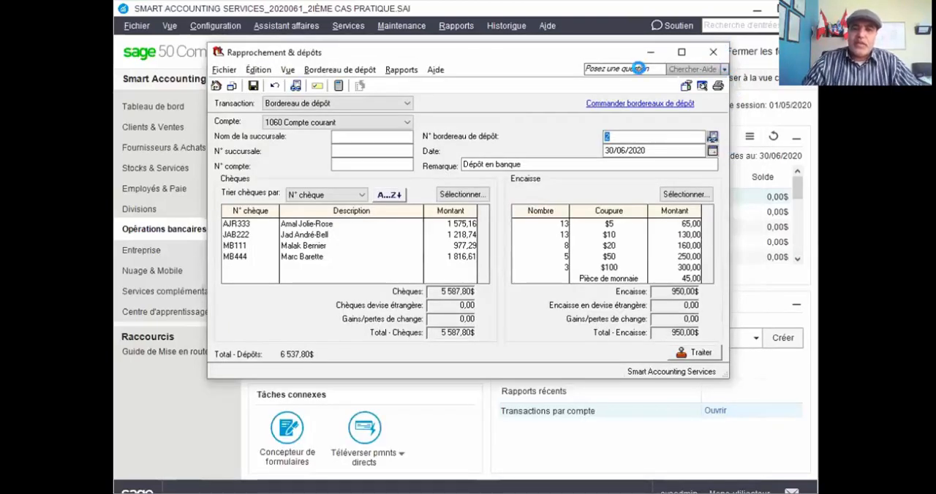
pyautogui.click(695, 353)
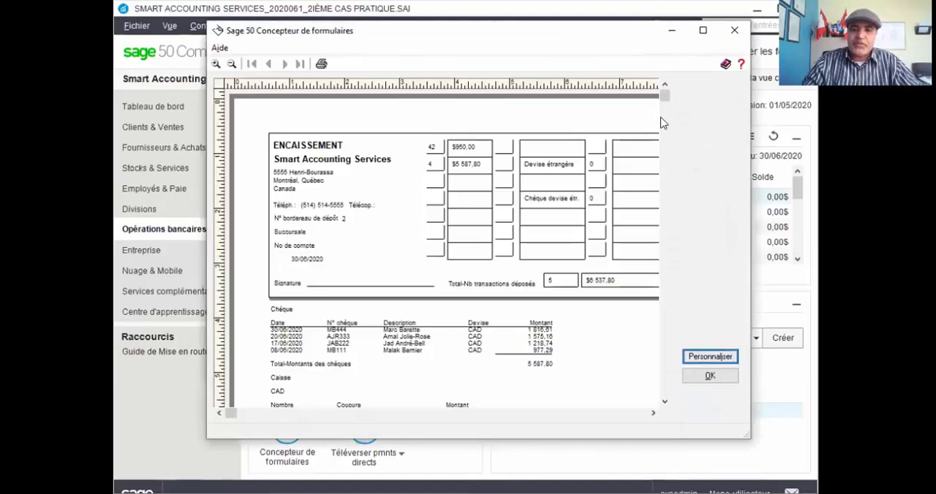
pyautogui.click(688, 373)
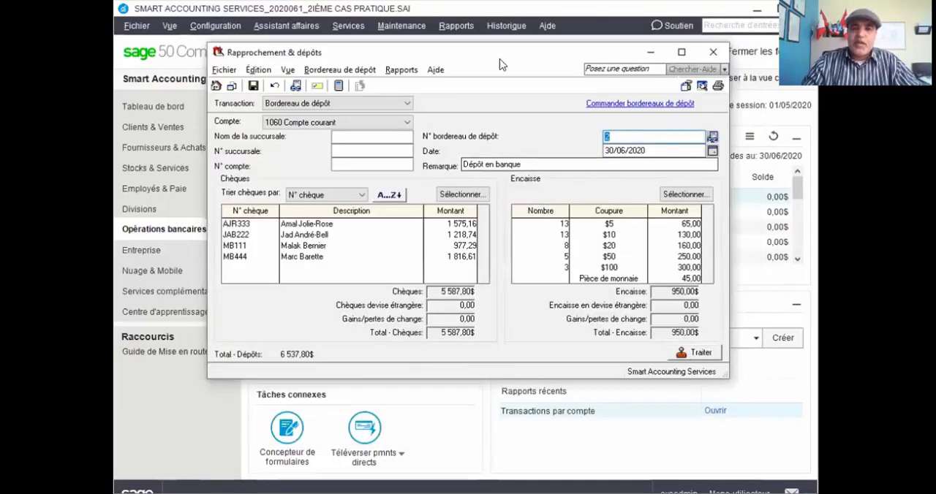
# Display the transaction detail report for the deposit slip.
pyautogui.click(401, 69)
pyautogui.click(413, 86)
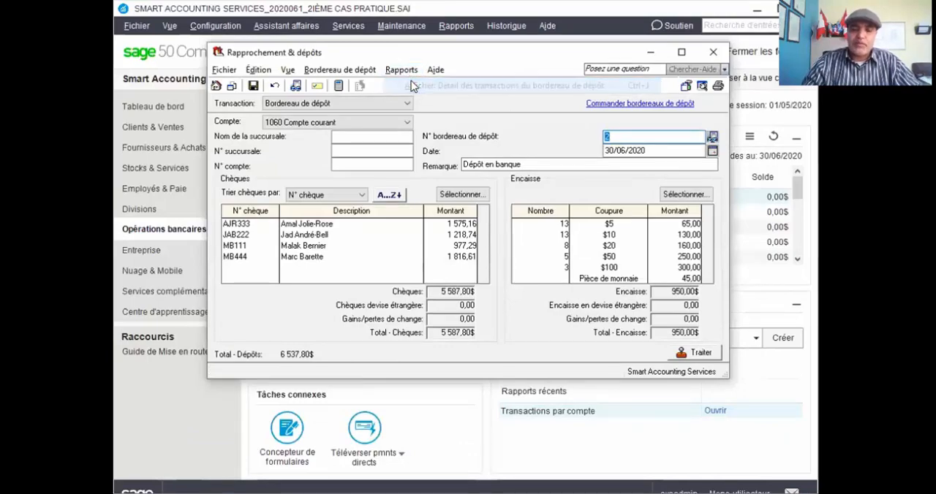
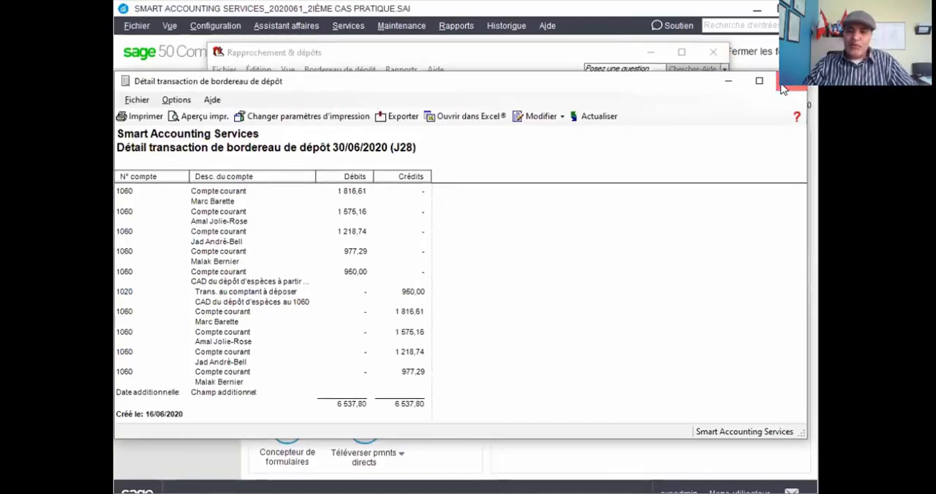
# Close the transaction detail report, post the deposit slip, and close the reconciliation and deposits window.
pyautogui.click(776, 87)
pyautogui.click(539, 297)
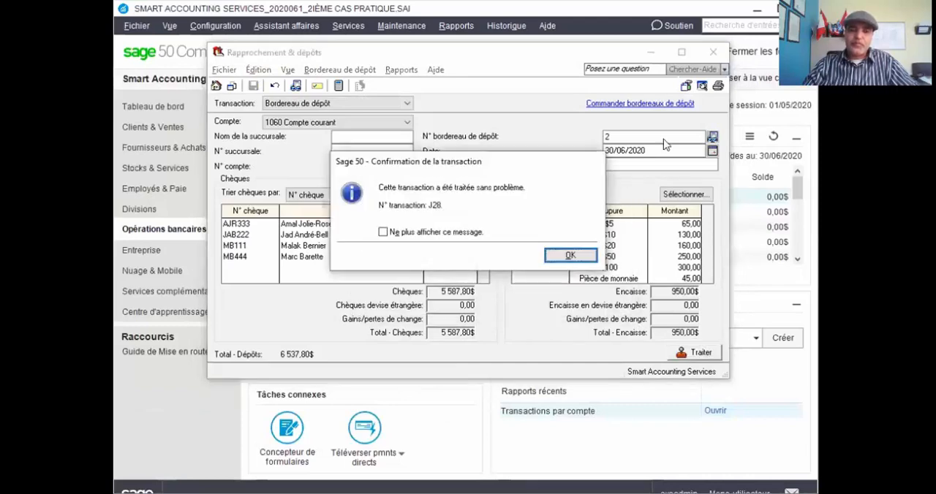
pyautogui.click(572, 257)
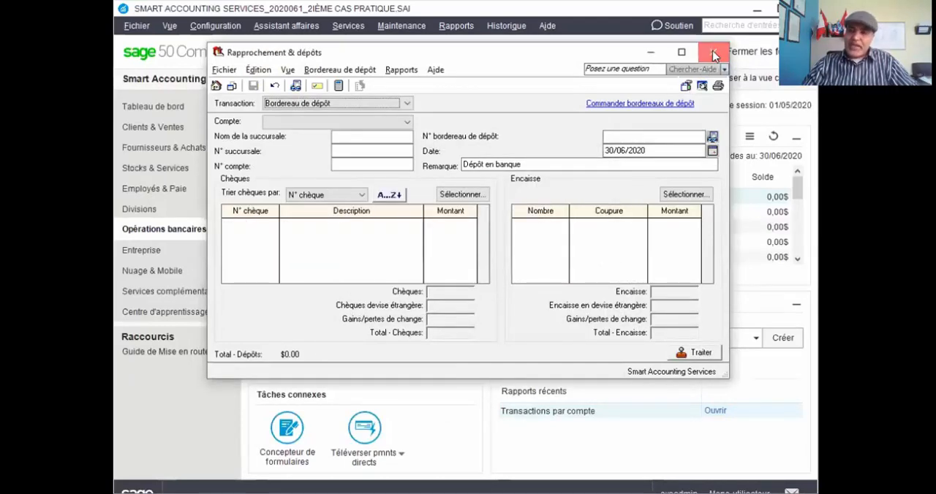
pyautogui.click(714, 53)
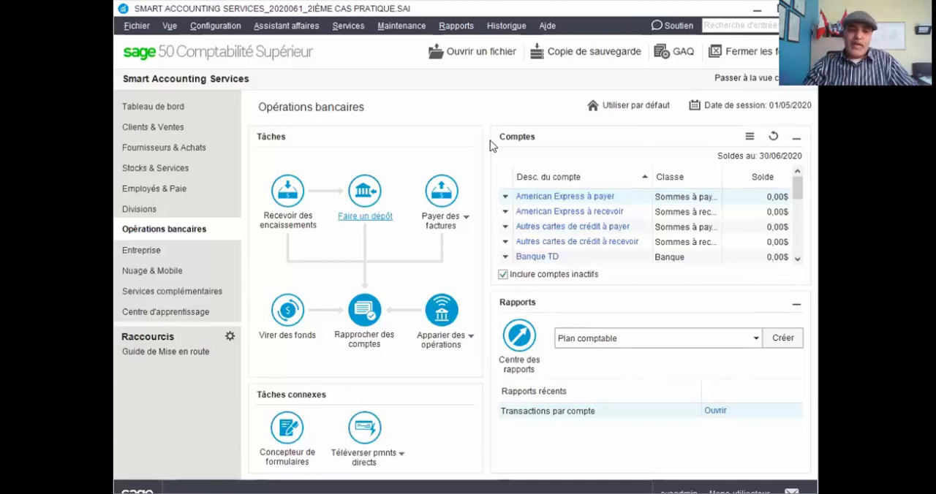
pyautogui.click(156, 250)
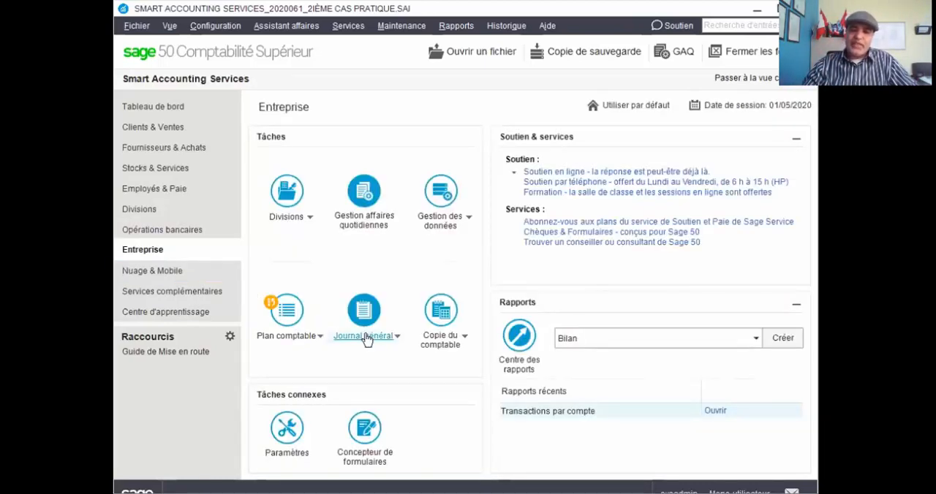
pyautogui.moveTo(367, 341)
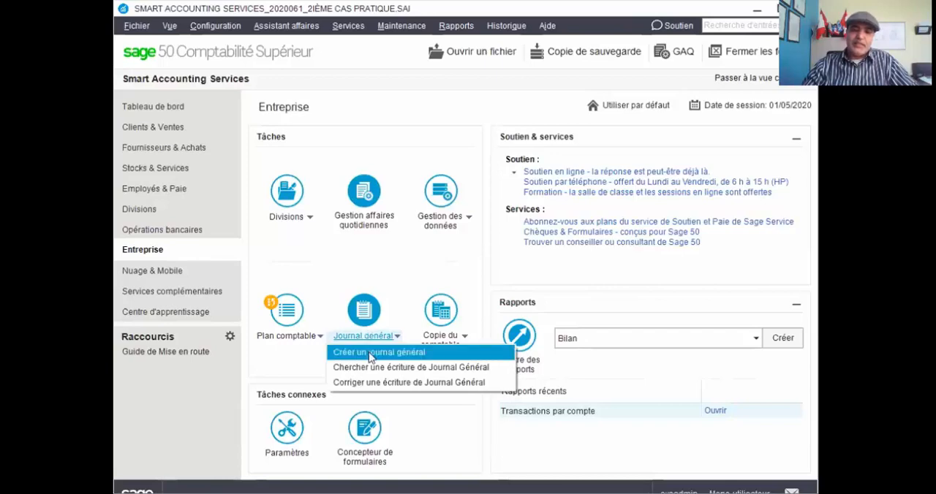
pyautogui.click(369, 353)
pyautogui.click(374, 235)
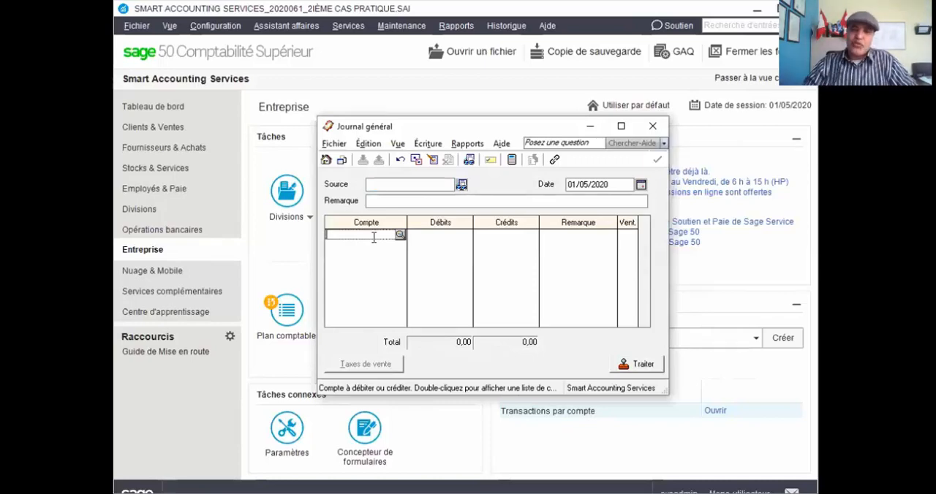
pyautogui.click(652, 126)
# Start a funds transfer in the banking operations and date it 30/06/2020.
pyautogui.click(154, 230)
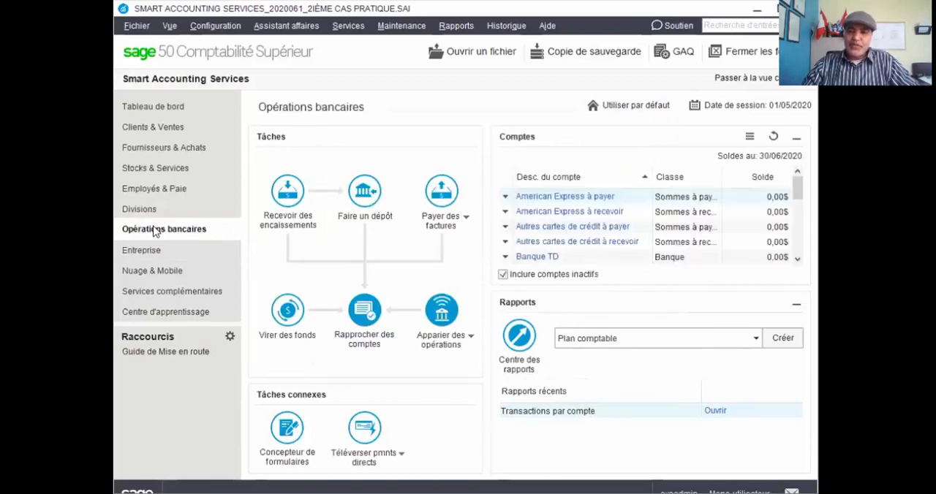
pyautogui.click(296, 313)
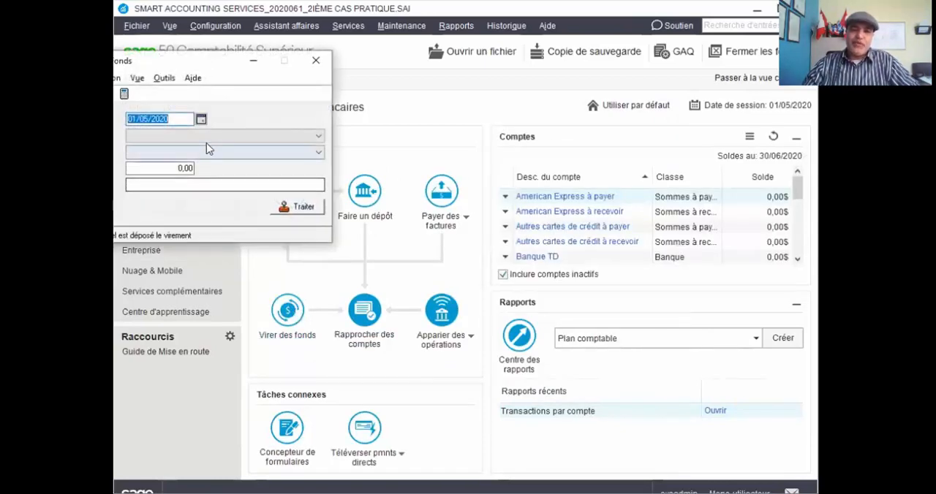
pyautogui.click(201, 118)
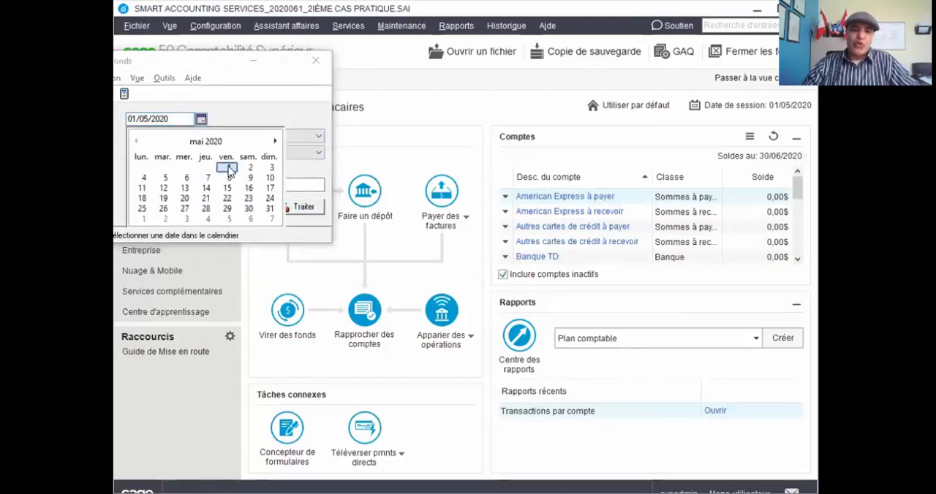
pyautogui.click(275, 141)
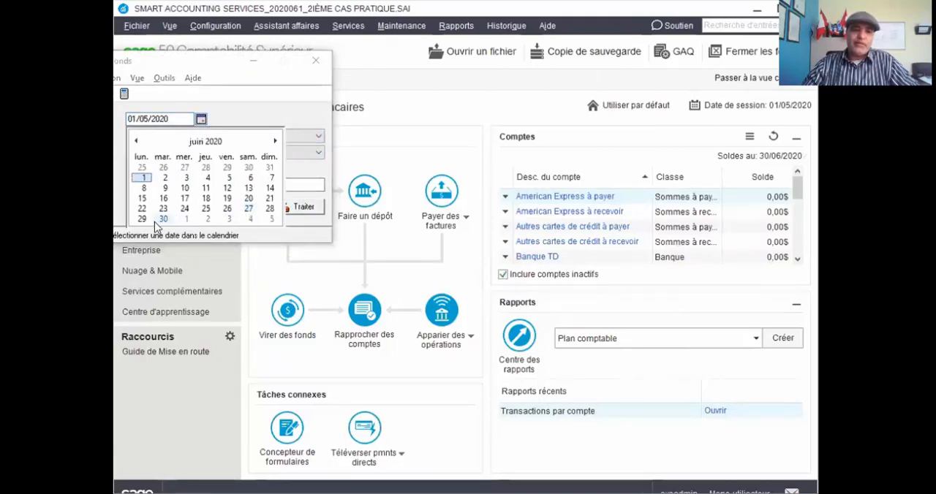
pyautogui.click(163, 219)
# Set the transfer from 1020 Trans. au comptant à déposer to 1050 Petite caisse, with an amount of 113,52.
pyautogui.click(317, 136)
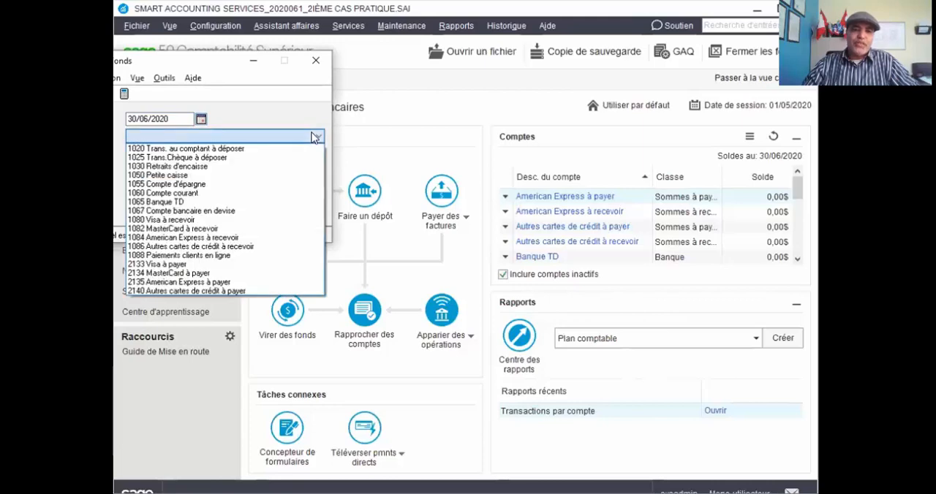
pyautogui.click(218, 149)
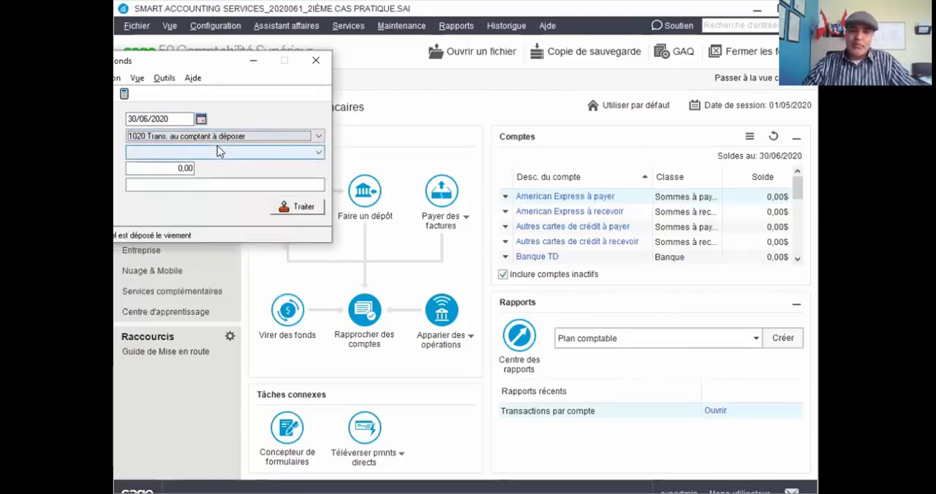
pyautogui.click(315, 154)
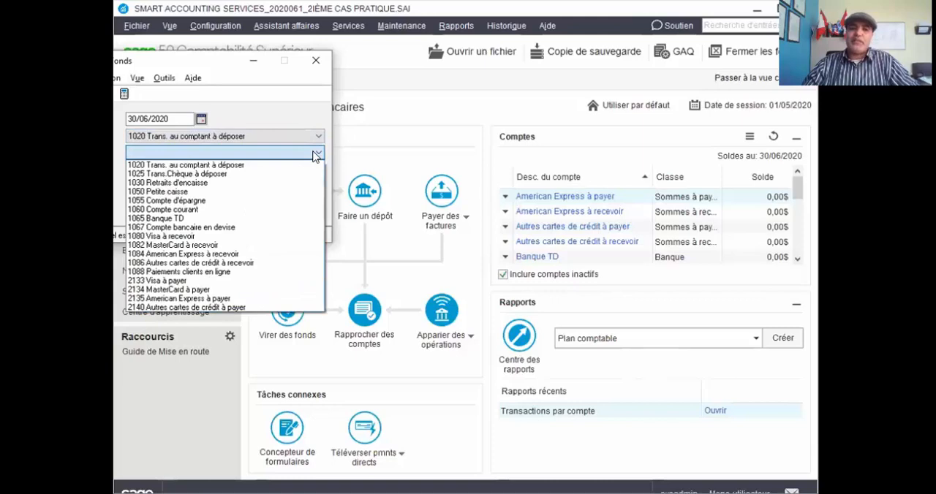
pyautogui.click(212, 192)
pyautogui.click(179, 169)
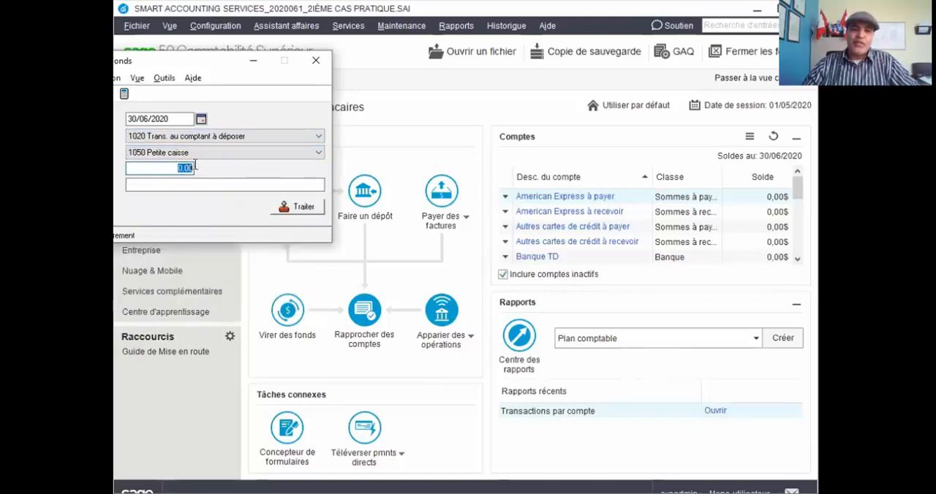
pyautogui.write('113')
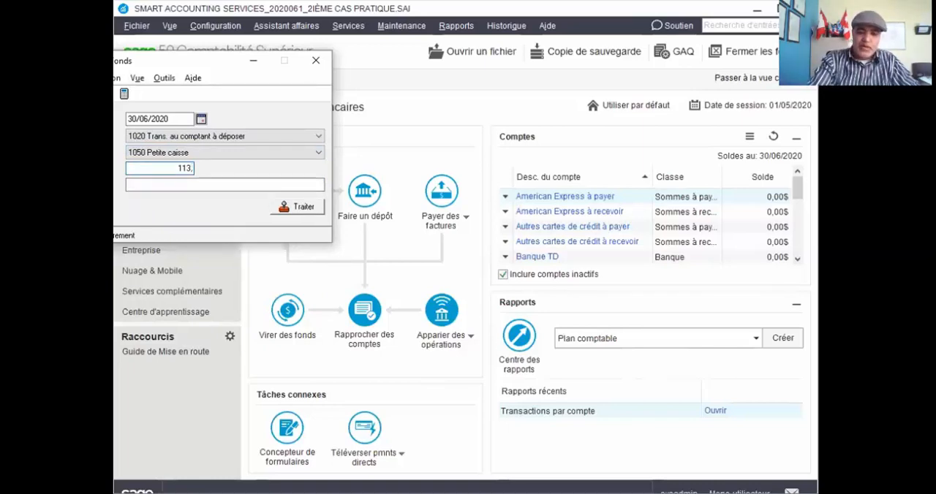
pyautogui.write(',52')
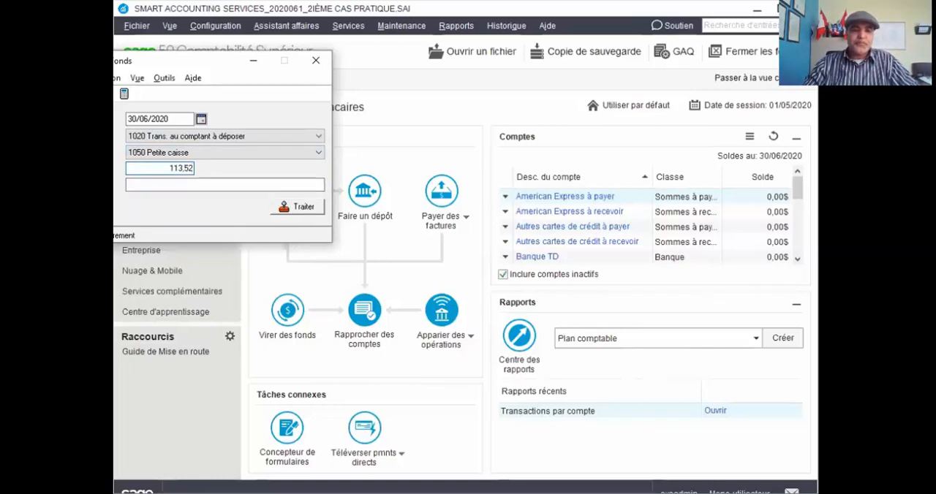
# Enter the transfer comment "Alimenter la petite caisse du reste du compte à déposer aprés le dépôt bk".
pyautogui.click(155, 186)
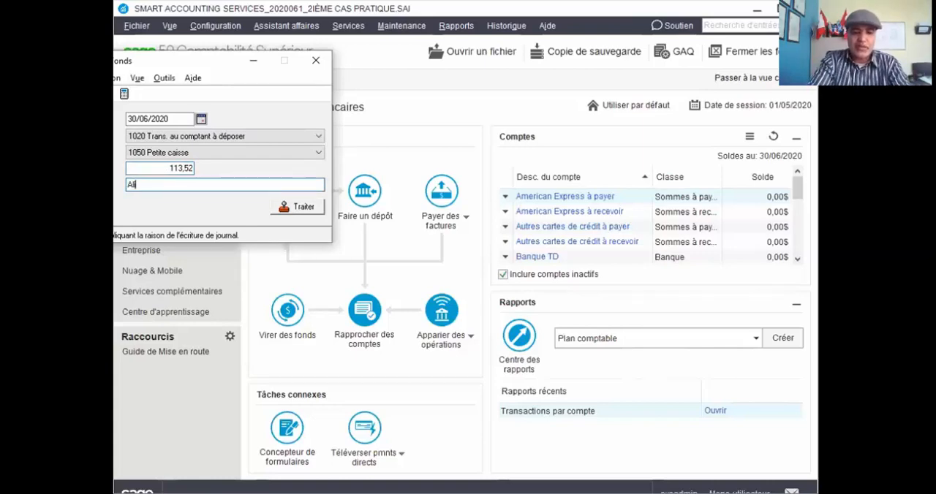
pyautogui.write('Alimenter la')
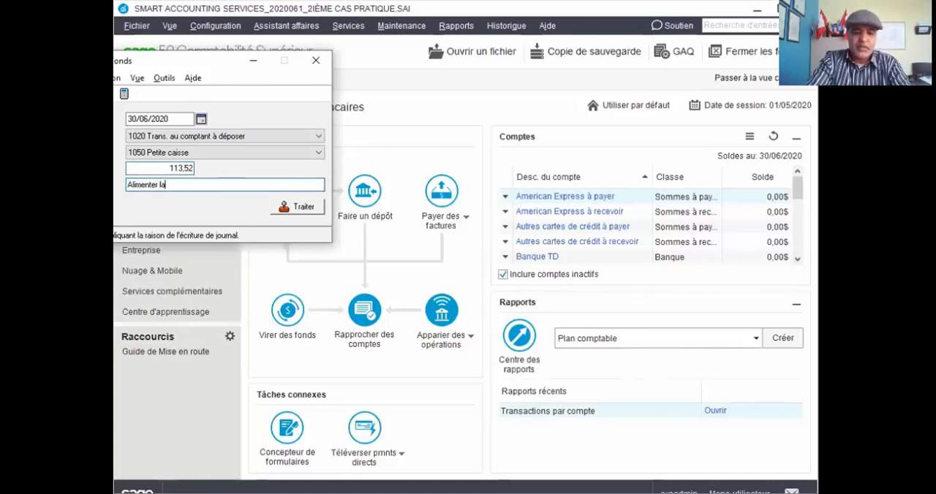
pyautogui.write(' petite caisse du reste du compte à déposer apr')
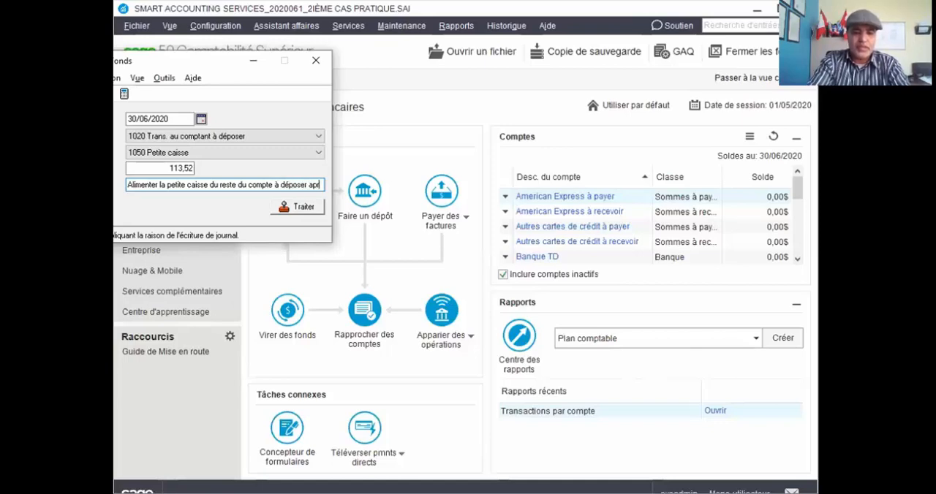
pyautogui.write('ès le dé')
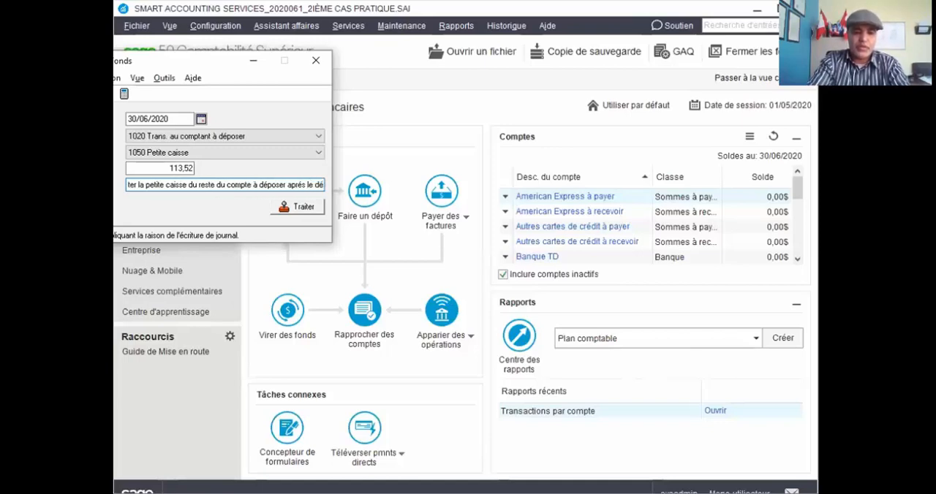
pyautogui.write('pôt')
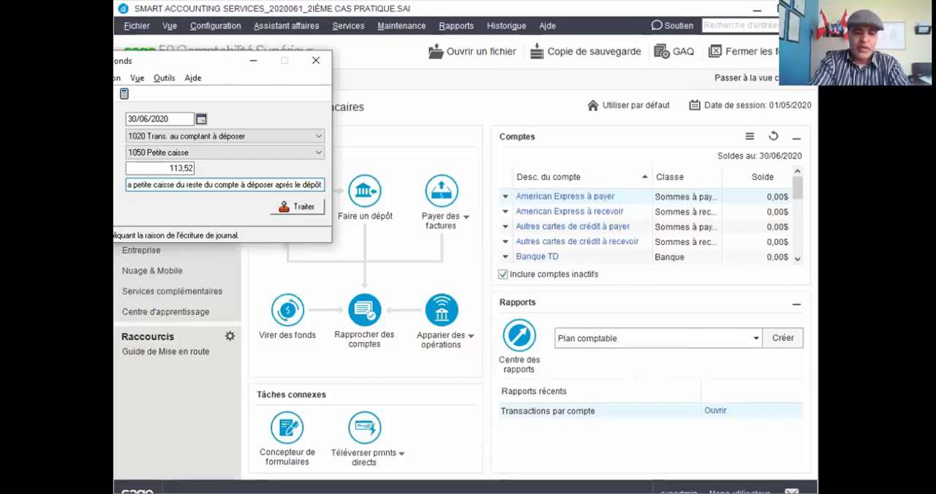
pyautogui.write(' banc')
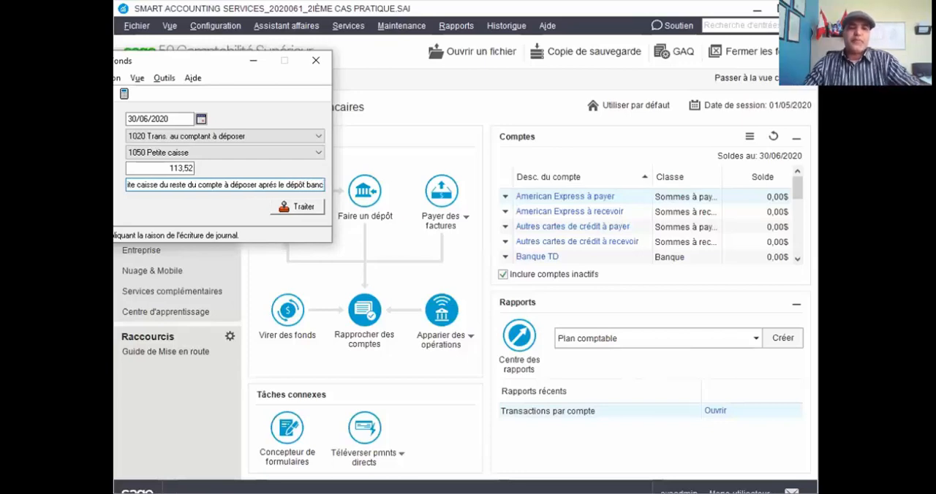
pyautogui.press('BackSpace')
pyautogui.press('BackSpace')
pyautogui.press('BackSpace')
pyautogui.write('k.')
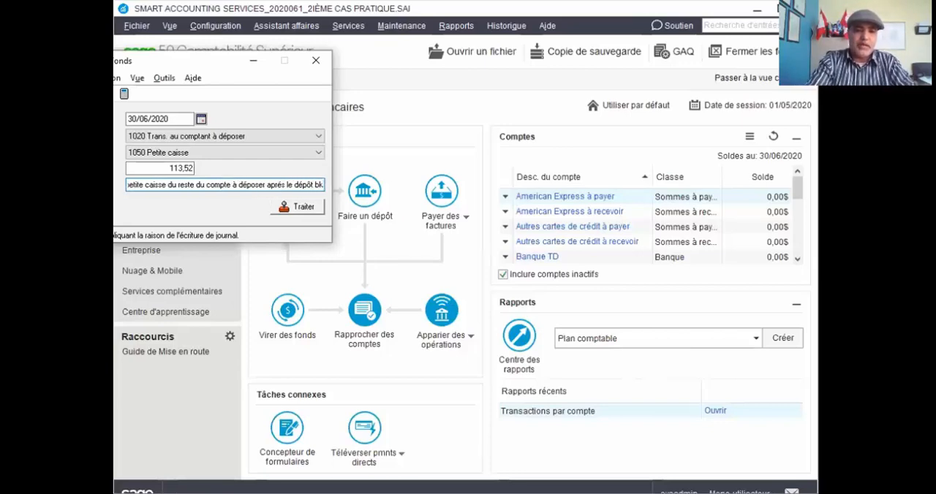
# Post the funds transfer despite its date being after the session date, and close the transfer window.
pyautogui.click(137, 78)
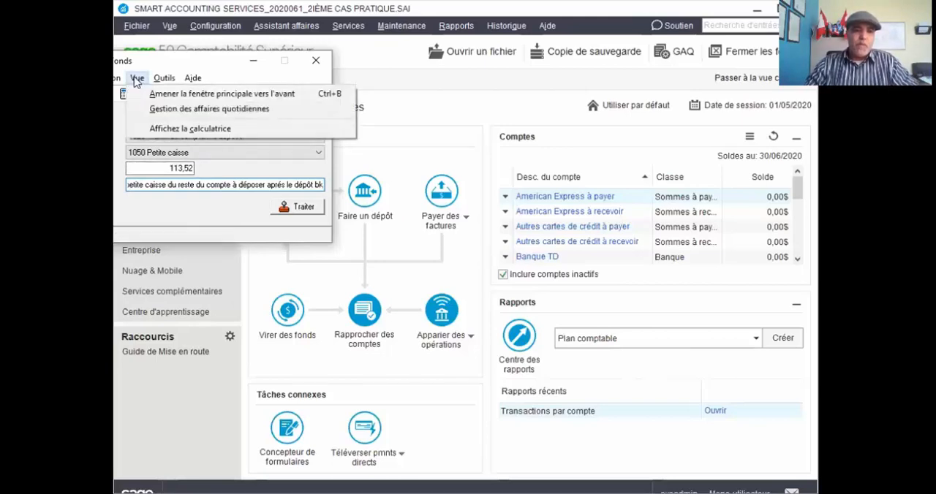
pyautogui.click(166, 52)
pyautogui.click(292, 208)
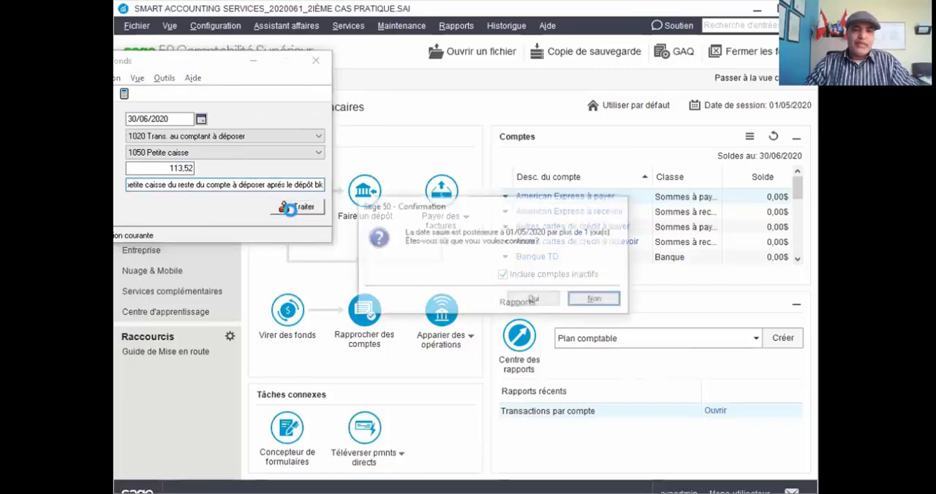
pyautogui.click(533, 301)
pyautogui.click(295, 191)
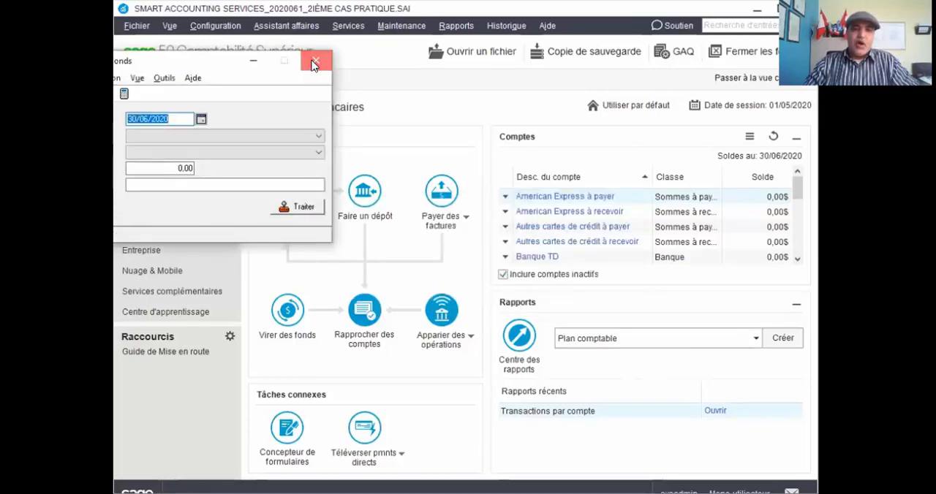
pyautogui.click(315, 63)
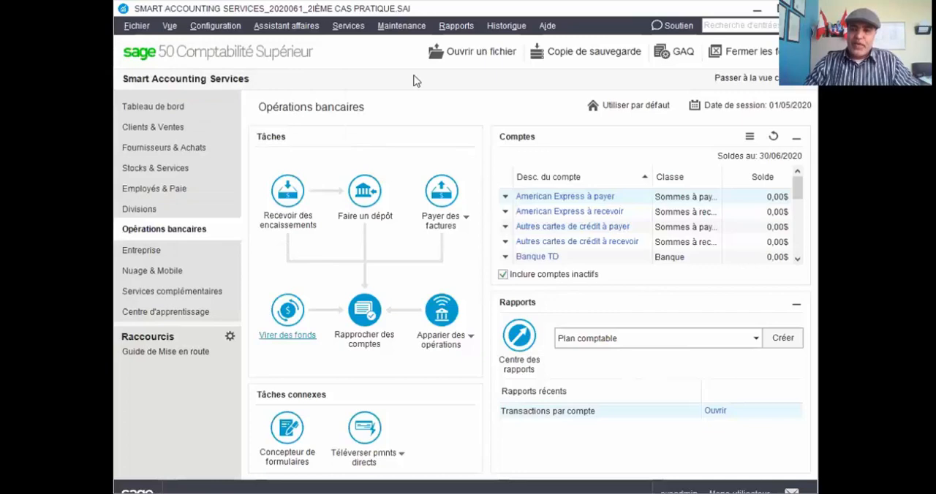
# Review the transactions-by-account report for 1020 Trans. au comptant à déposer from 01/06/2020 to 30/06/2020, and close it.
pyautogui.click(449, 26)
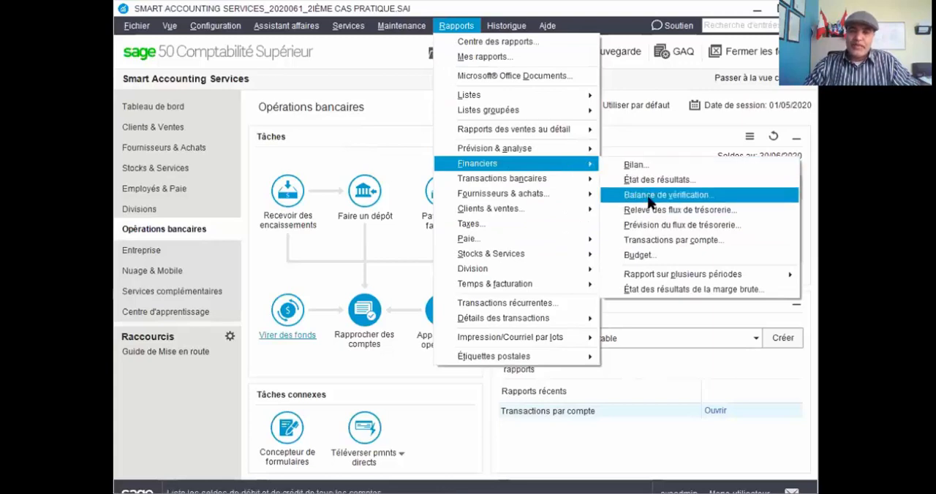
pyautogui.click(640, 242)
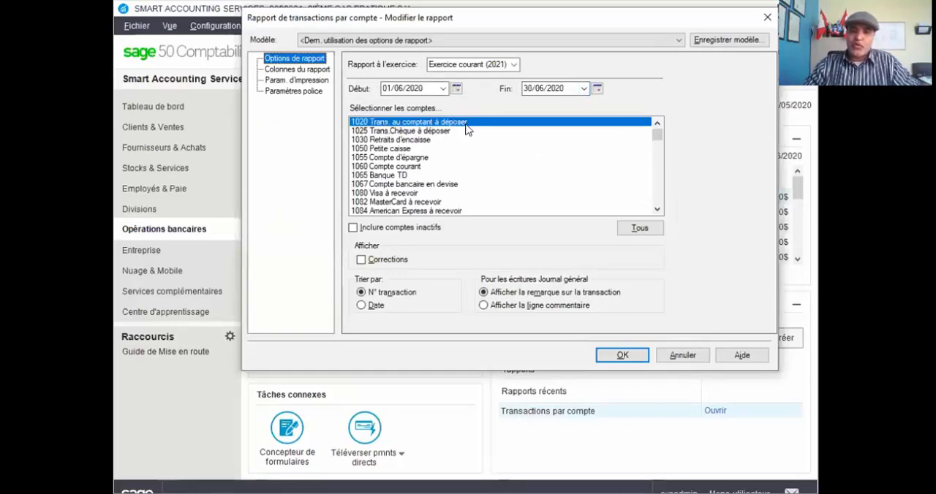
pyautogui.click(614, 356)
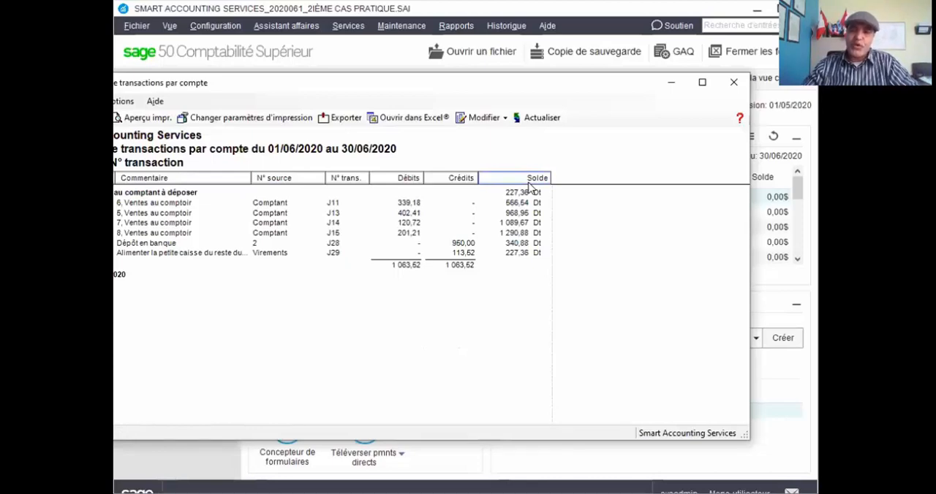
pyautogui.click(735, 84)
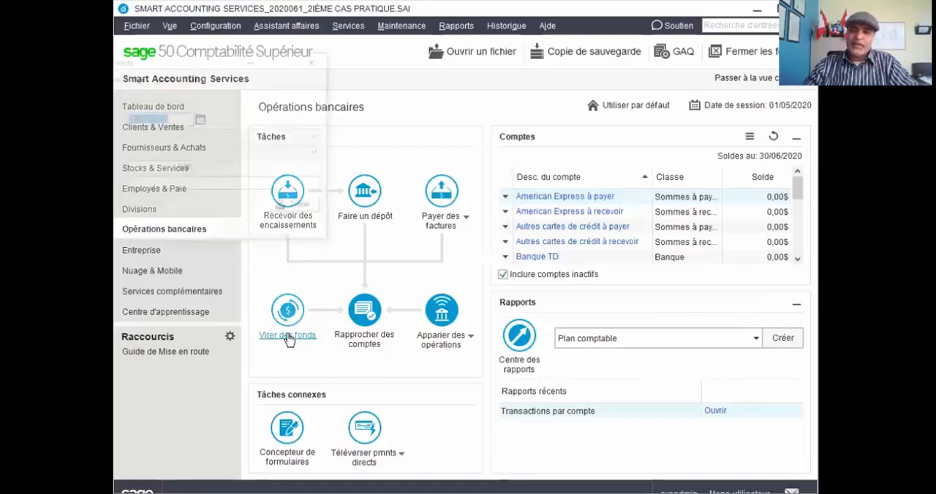
# Set the date of the new funds transfer to 30/06/2020.
pyautogui.click(200, 119)
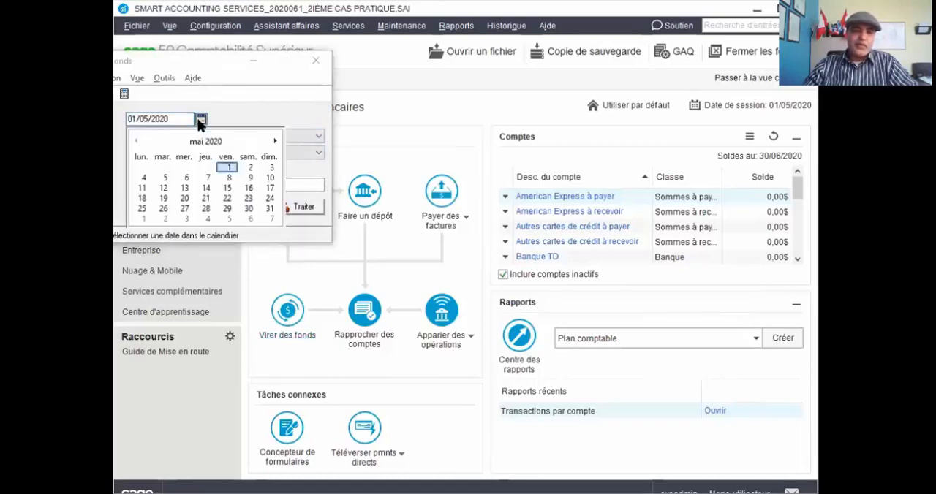
pyautogui.click(275, 140)
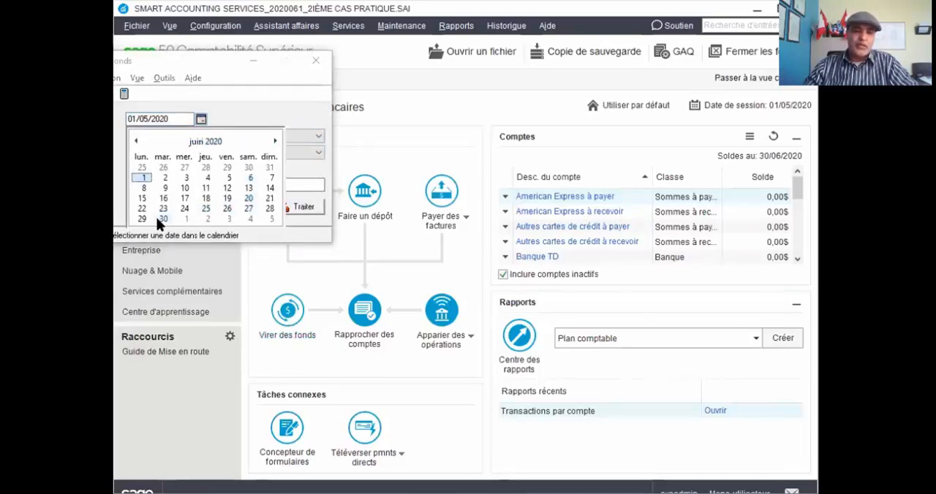
pyautogui.click(161, 220)
# Set the transfer from 1020 Trans. au comptant à déposer to 1050 Petite caisse, with an amount of 227,36.
pyautogui.click(194, 137)
pyautogui.click(195, 138)
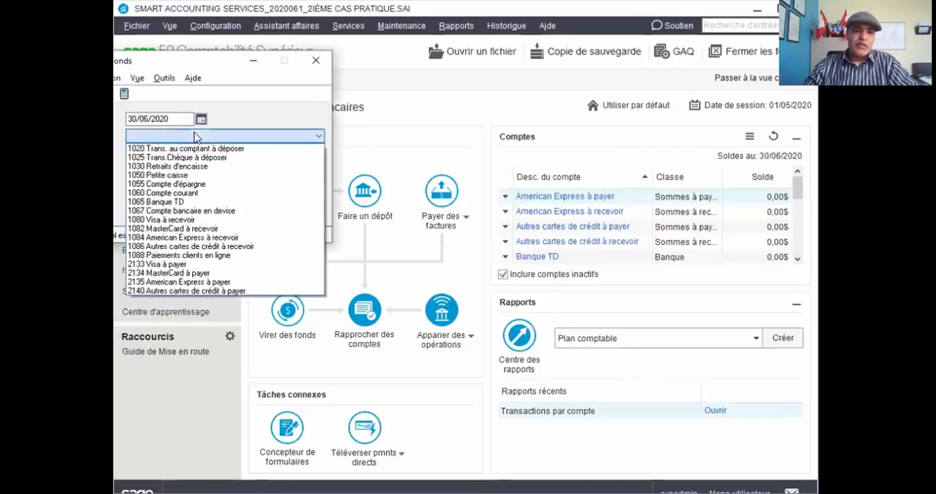
pyautogui.click(207, 150)
pyautogui.click(194, 152)
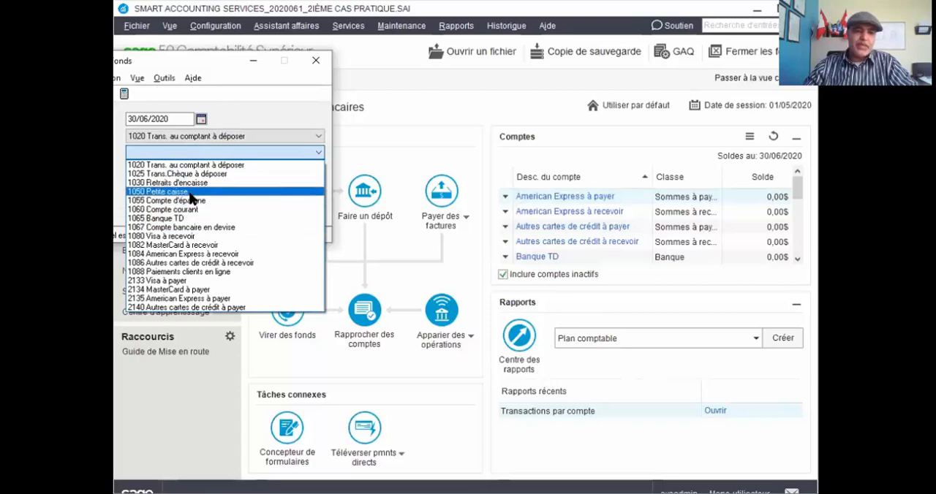
pyautogui.click(195, 192)
pyautogui.press('Tab')
pyautogui.write('227')
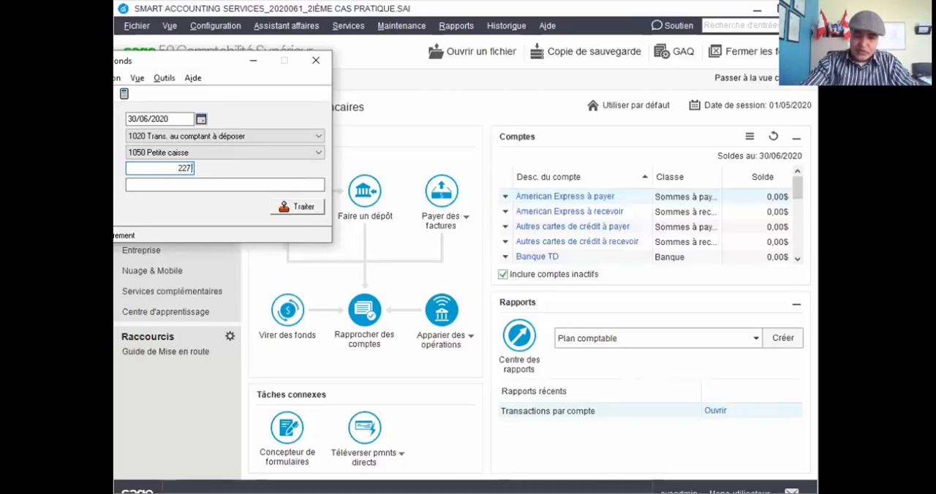
pyautogui.write(',36')
pyautogui.press('Tab')
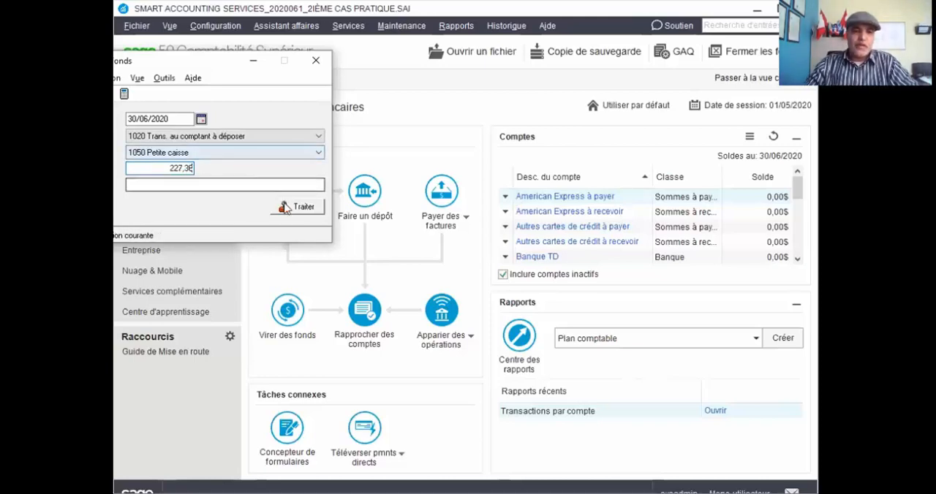
# Post the 227,36 transfer, accepting its date after the session date, and close the funds transfer window.
pyautogui.click(286, 207)
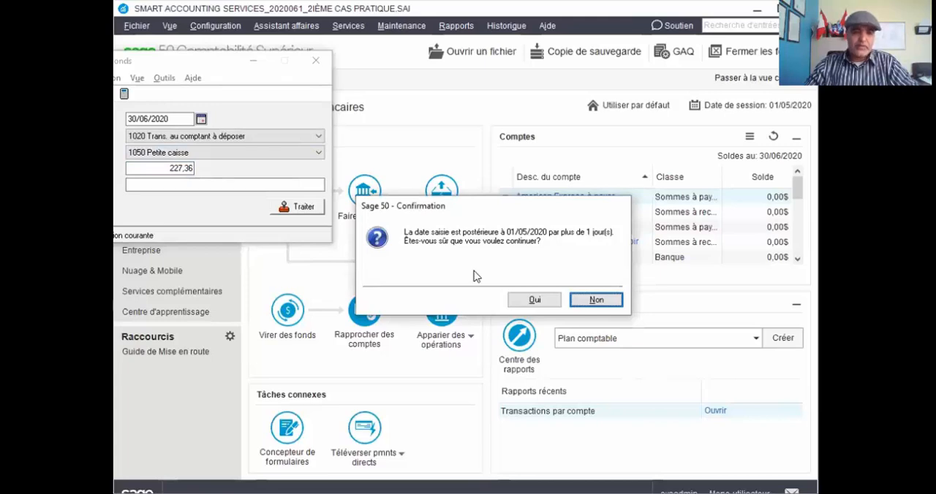
pyautogui.click(544, 302)
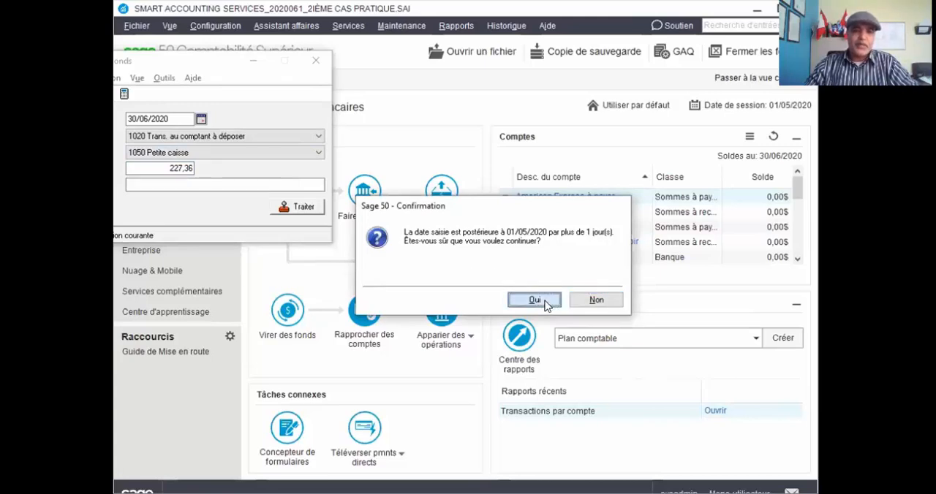
pyautogui.click(297, 196)
pyautogui.click(313, 68)
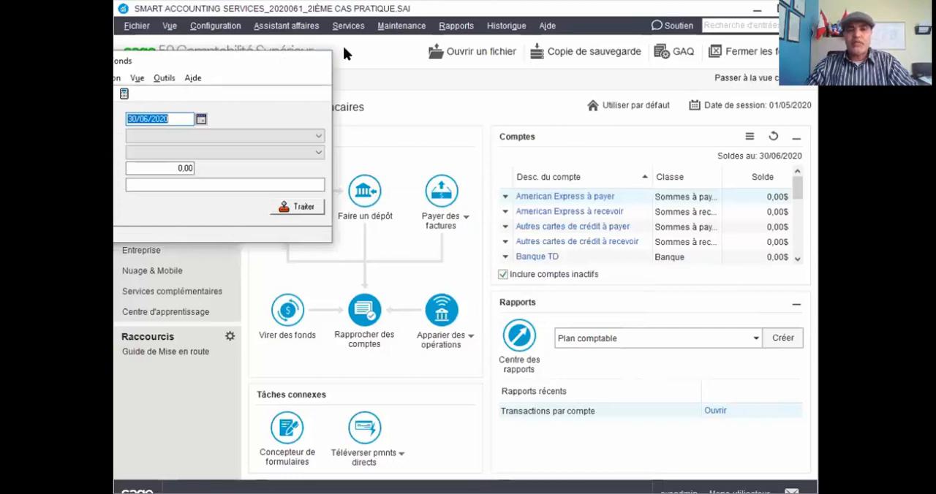
# Check the June 2020 transactions-by-account report for 1020 Trans. au comptant à déposer using the last-used options, and close it.
pyautogui.click(451, 27)
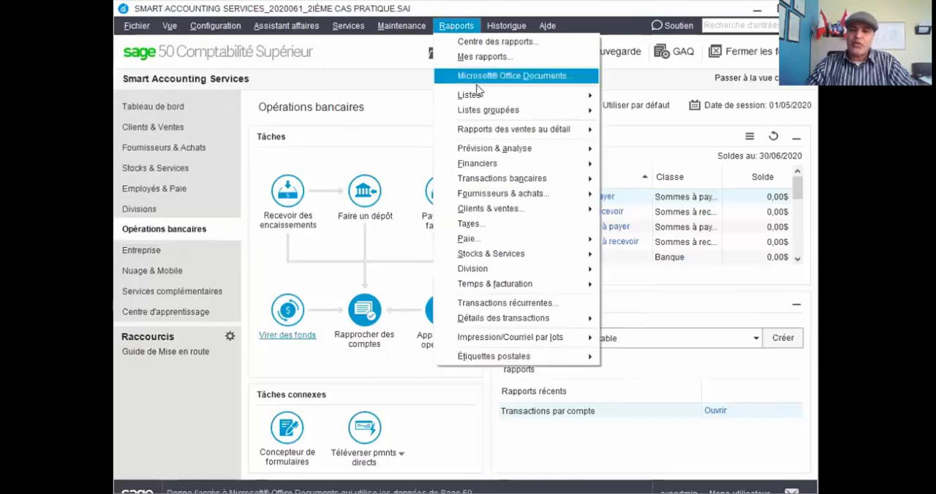
pyautogui.moveTo(528, 150)
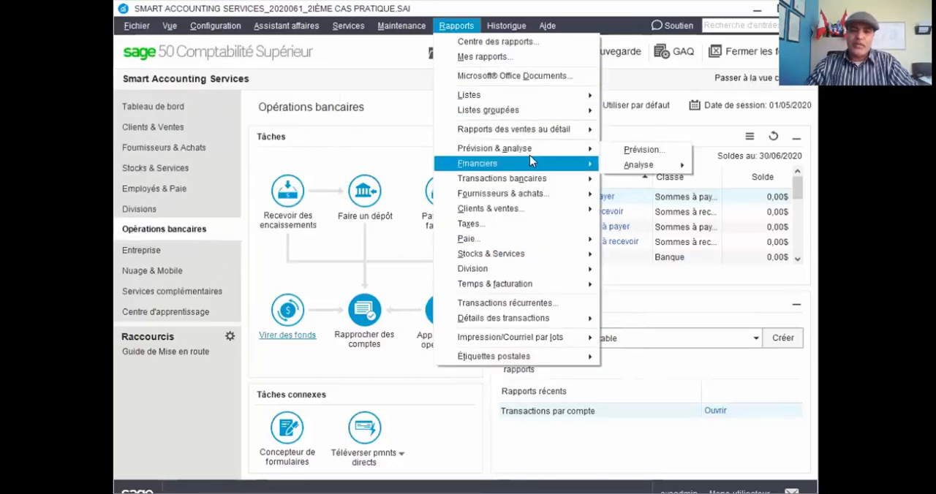
pyautogui.moveTo(559, 164)
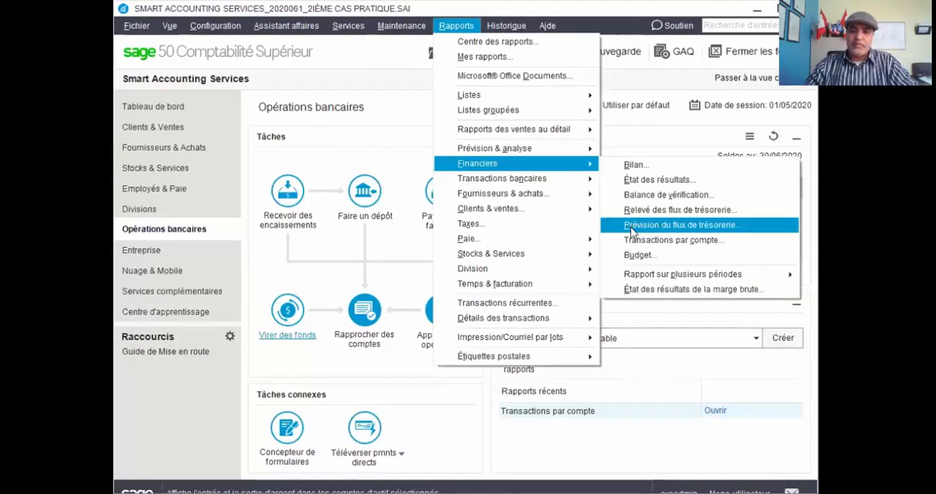
pyautogui.click(635, 240)
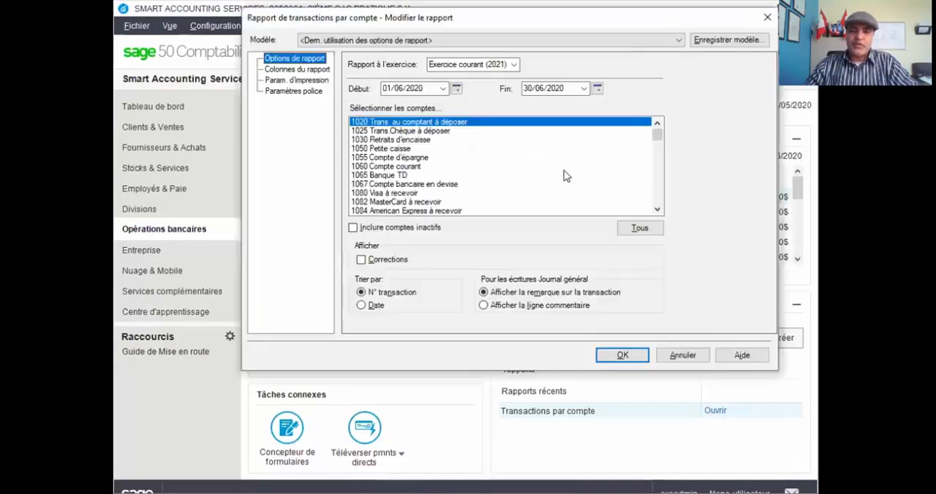
pyautogui.click(623, 356)
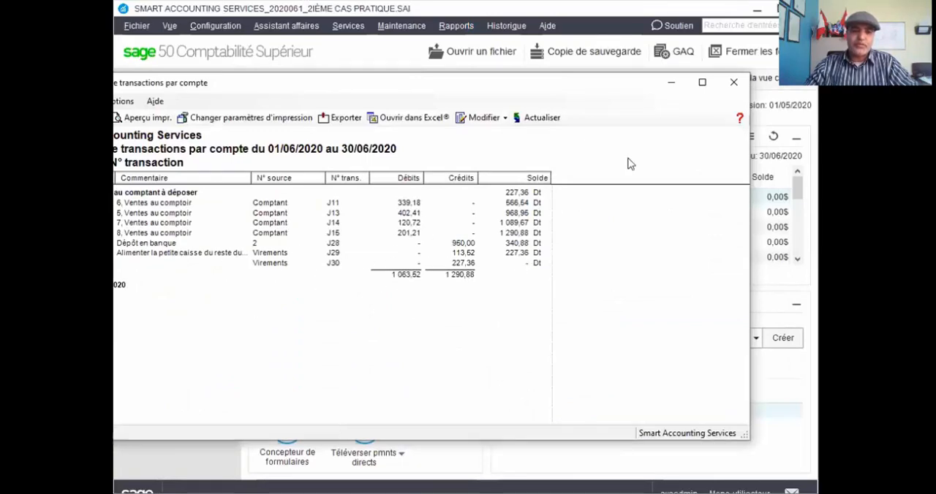
pyautogui.click(732, 84)
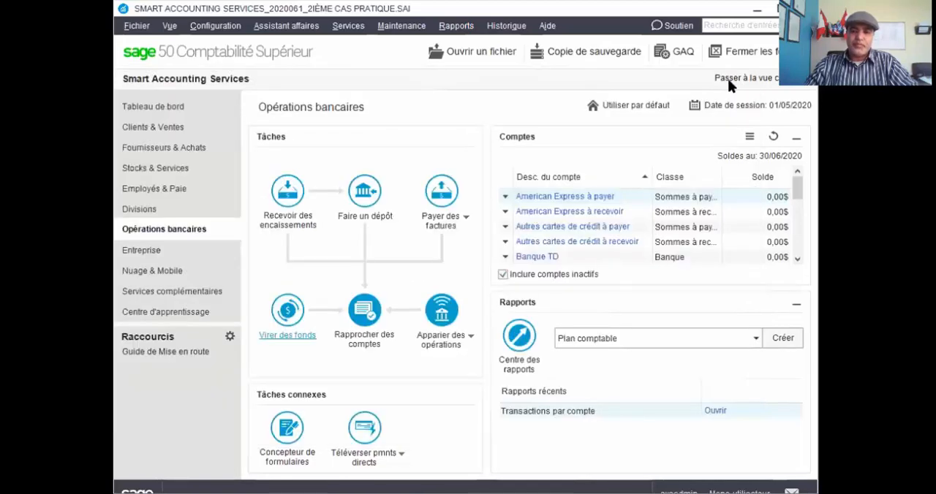